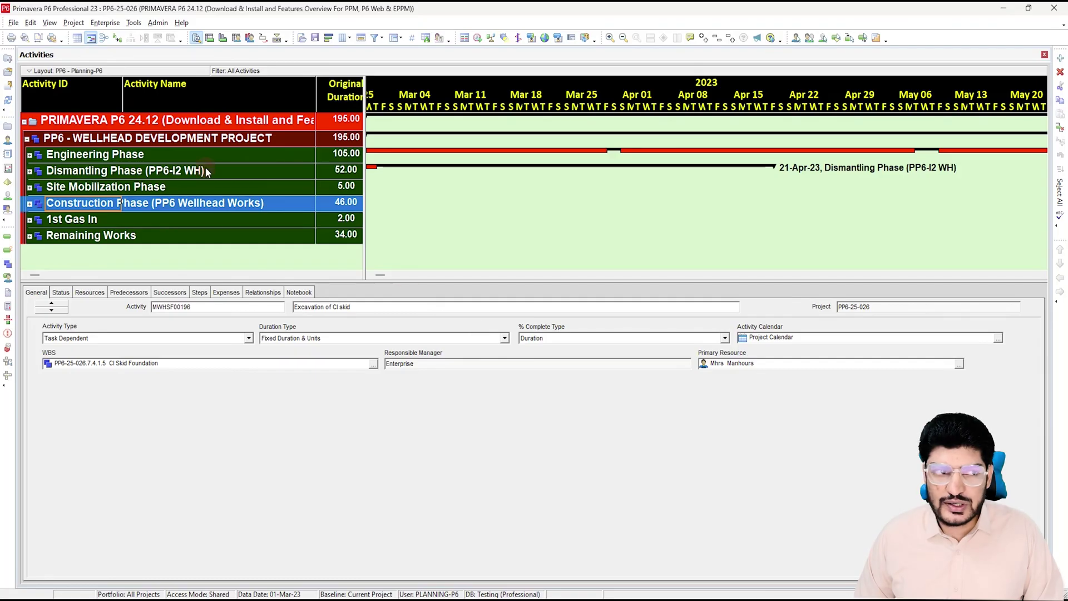
Step: Leave the wellhead project's activities and show the Projects list with PP6-25-026 at 210 activities
left_click(9, 127)
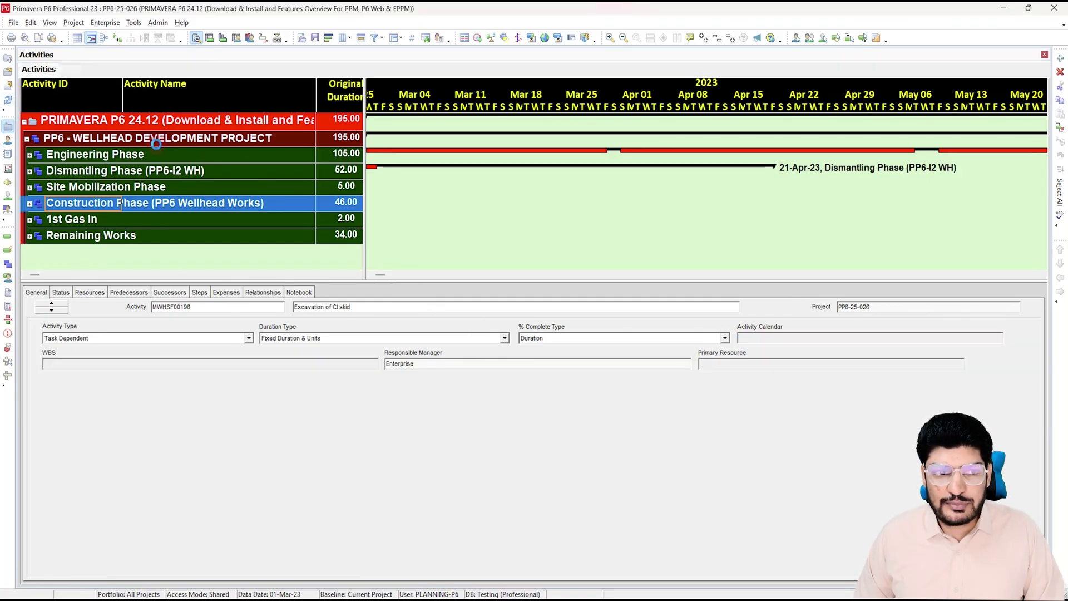
left_click(458, 394)
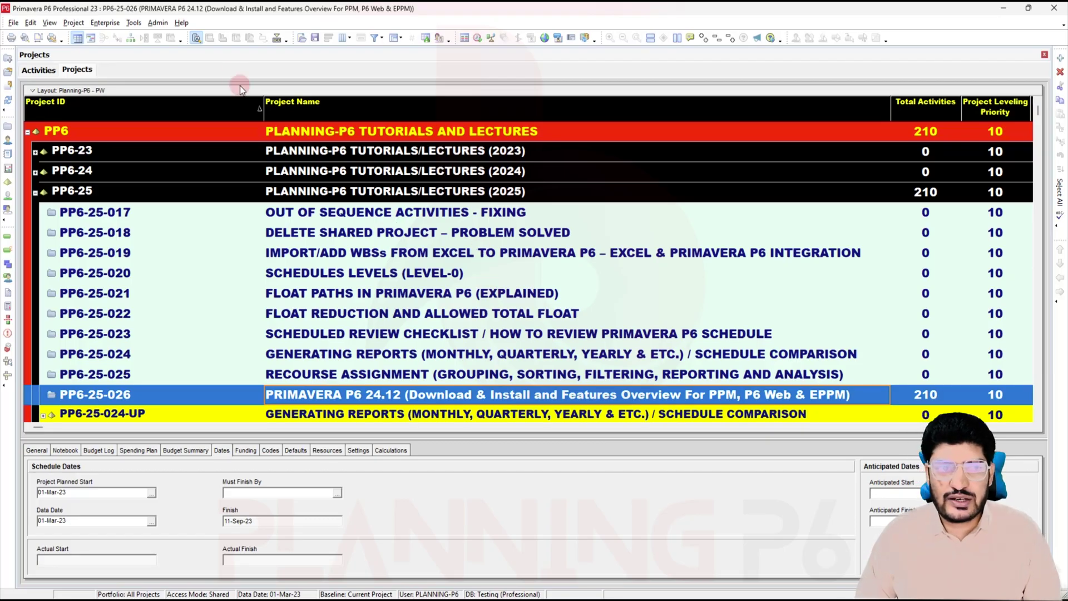
Step: Open Help > About Primavera P6 Professional and show the System tab's database details
left_click(182, 23)
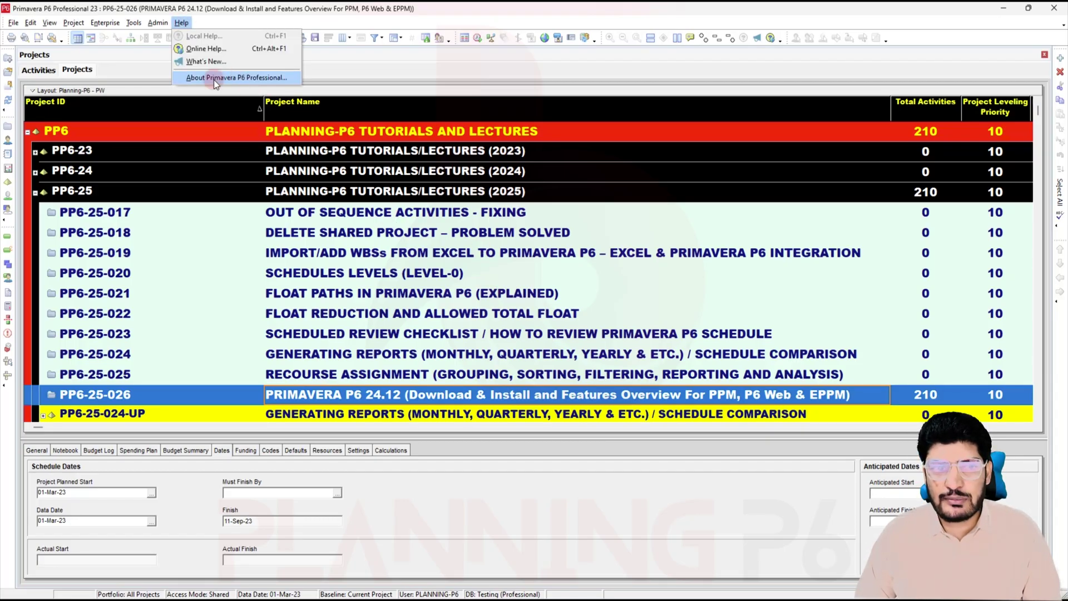
left_click(252, 79)
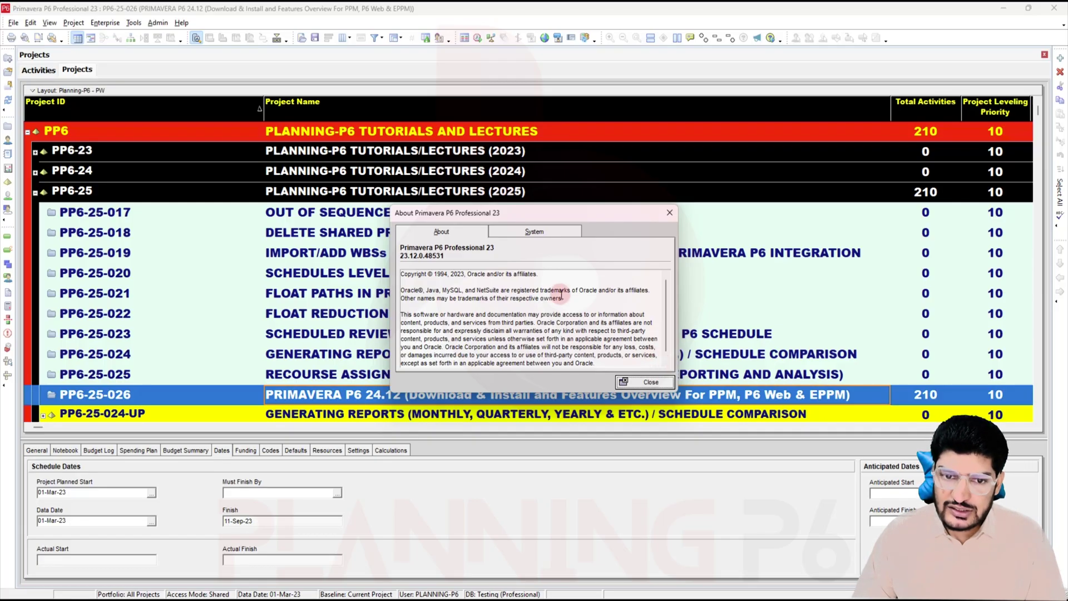
left_click(535, 232)
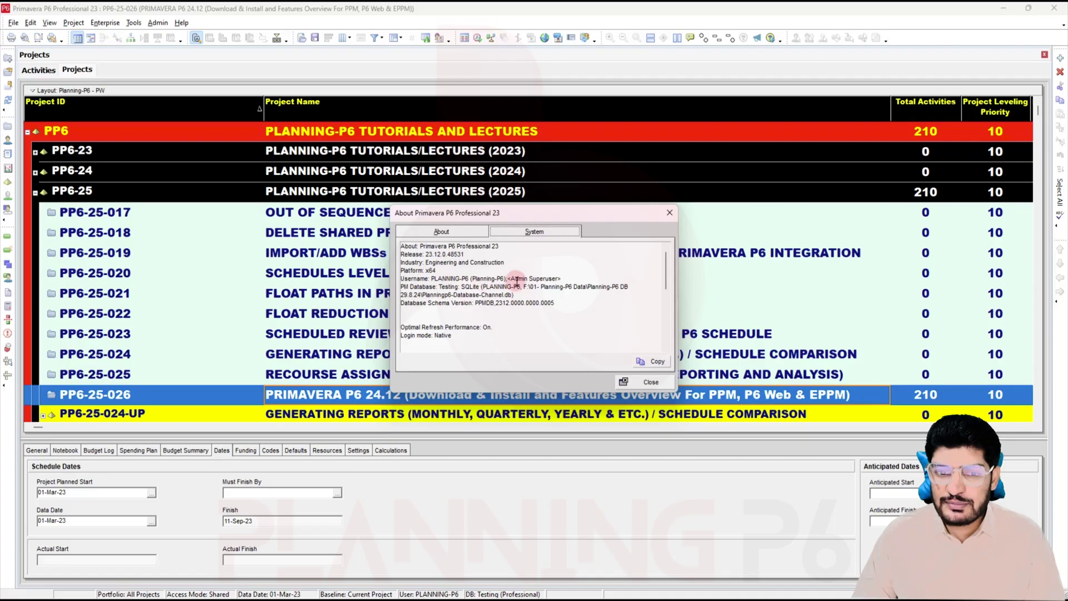
Step: Highlight login user, Testing database, type, file and schema version, then close and minimize P6
left_click_drag(563, 279, 379, 278)
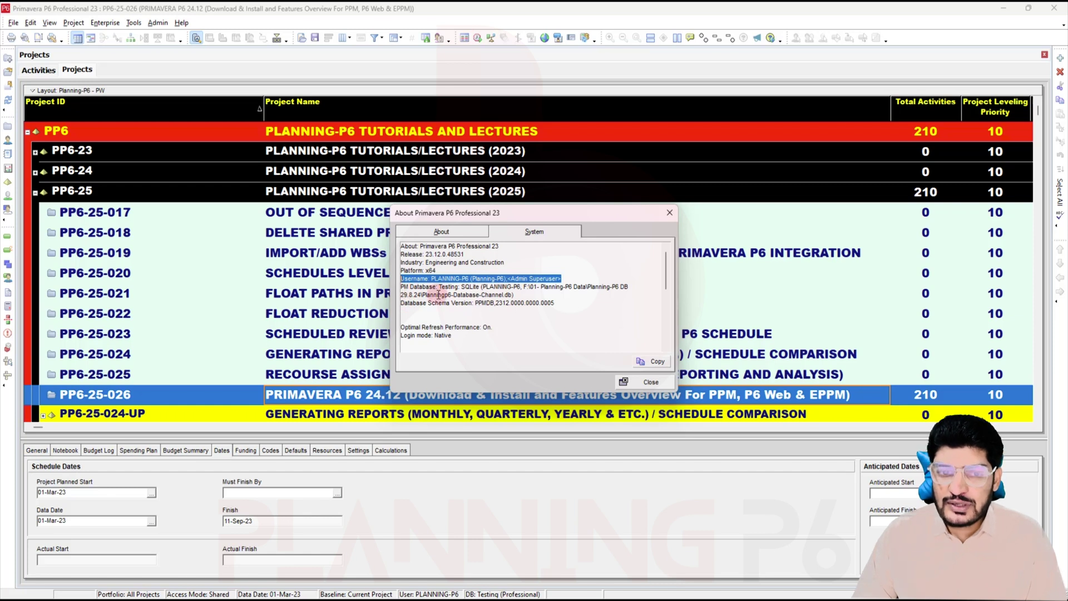
double_click(448, 288)
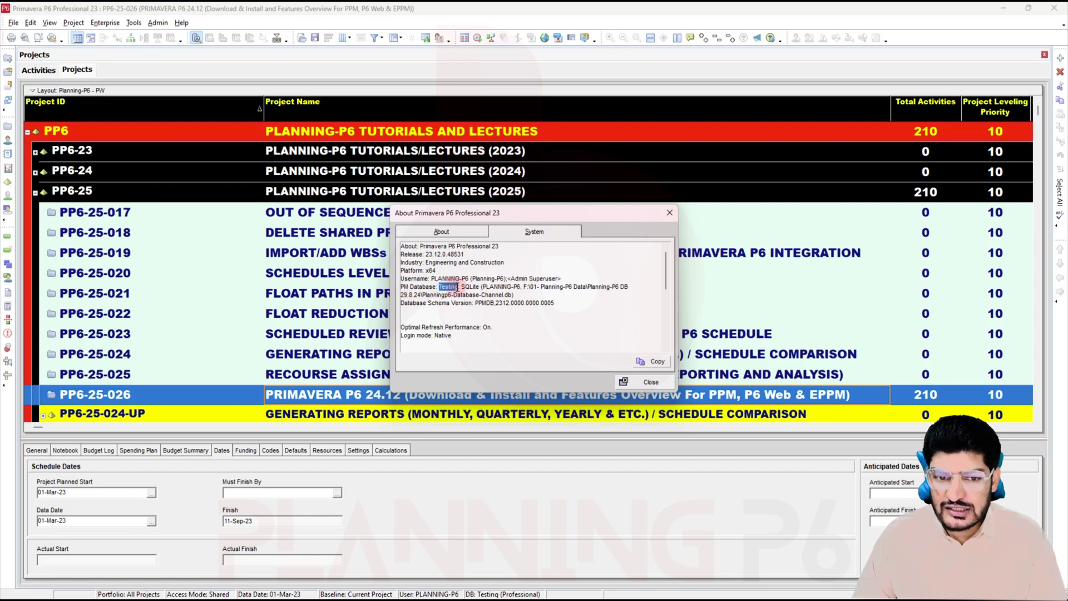
left_click_drag(470, 287, 591, 288)
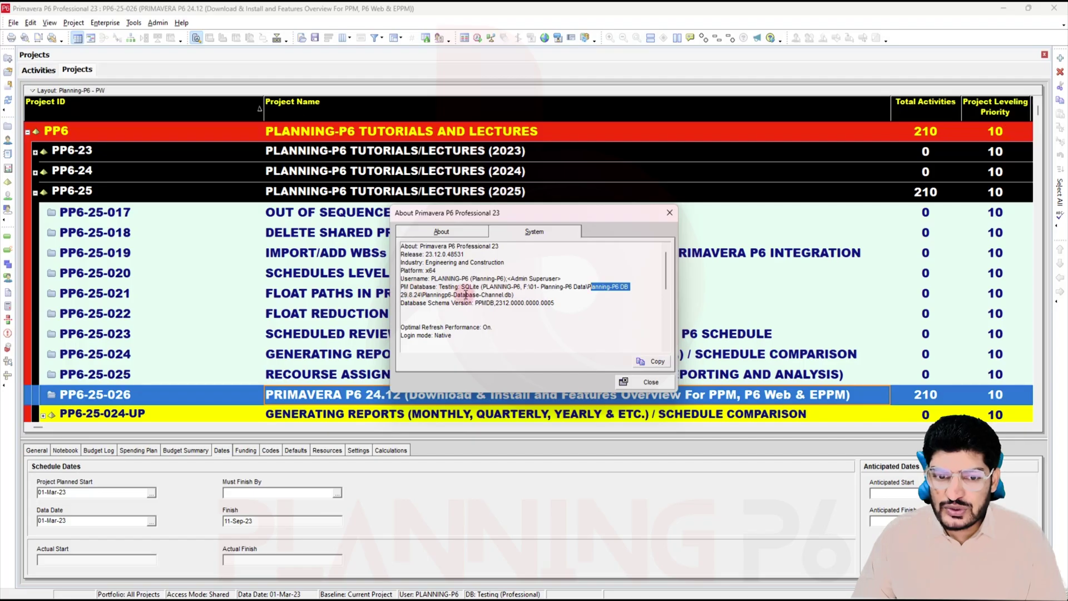
left_click_drag(523, 296, 424, 296)
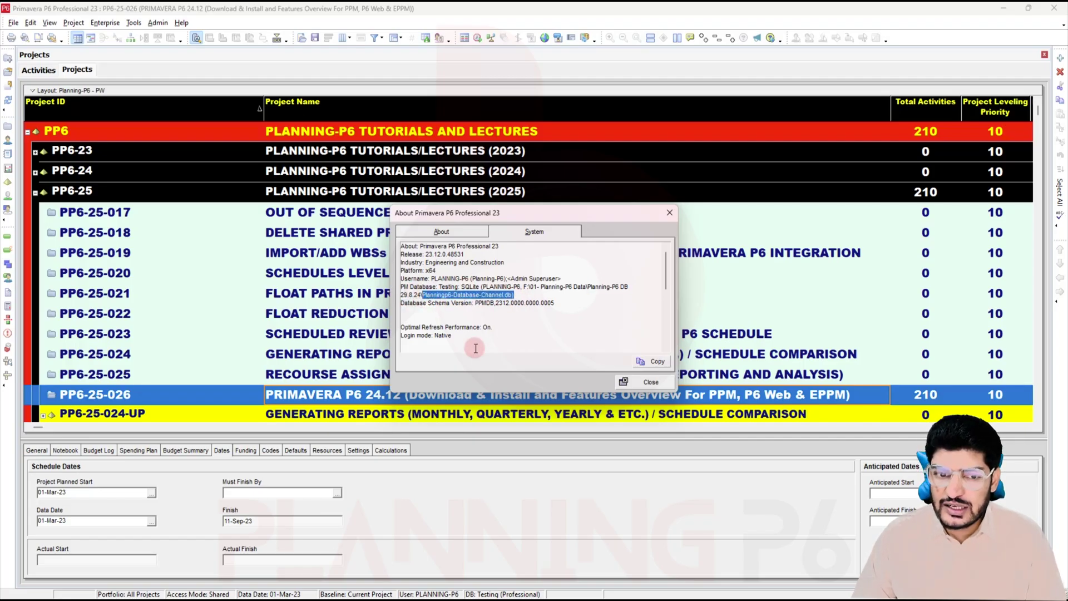
left_click_drag(559, 303, 395, 305)
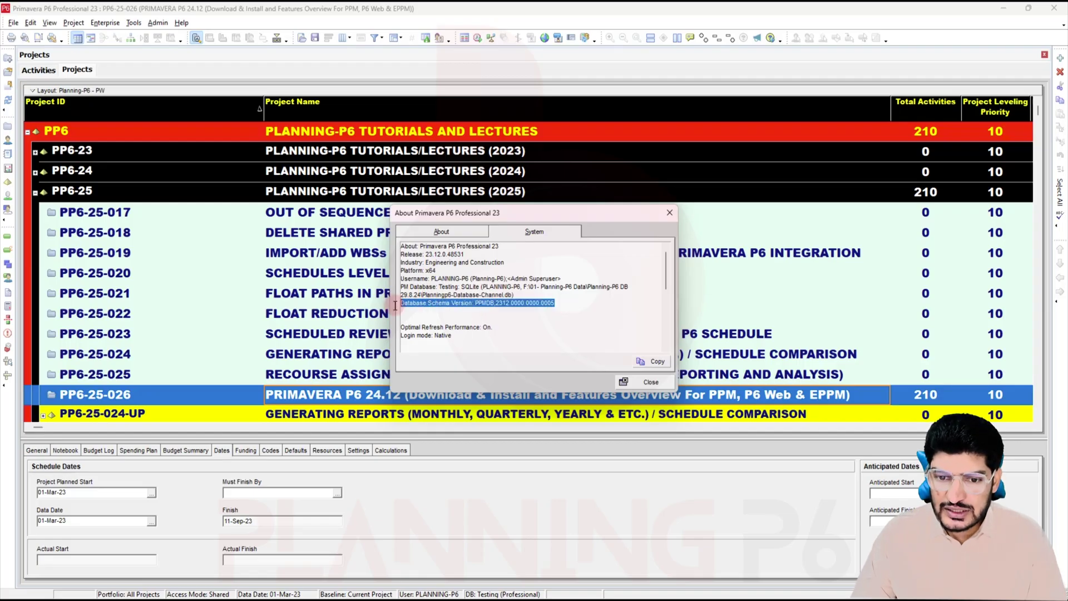
left_click(649, 382)
left_click(1005, 9)
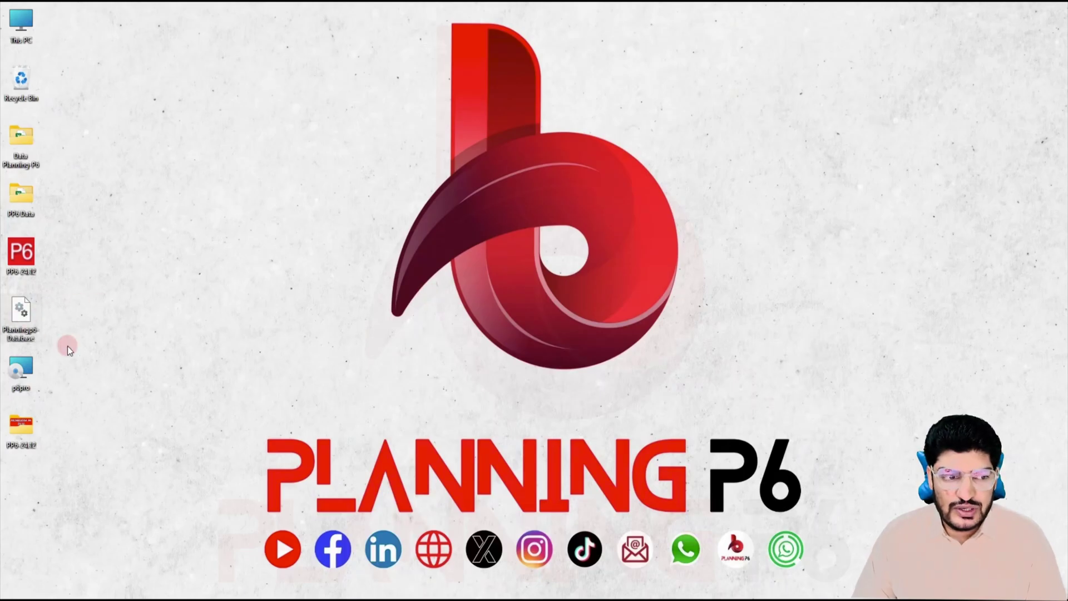
Step: Show the info tips for the Planningp6 Database and p6pro desktop icons
mouse_move(39, 309)
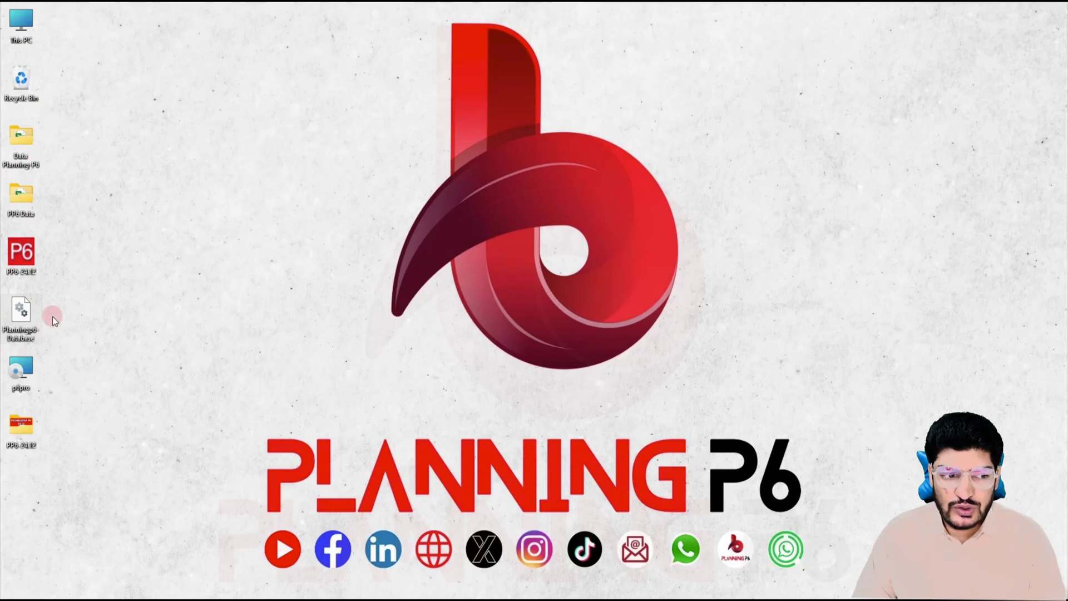
mouse_move(22, 369)
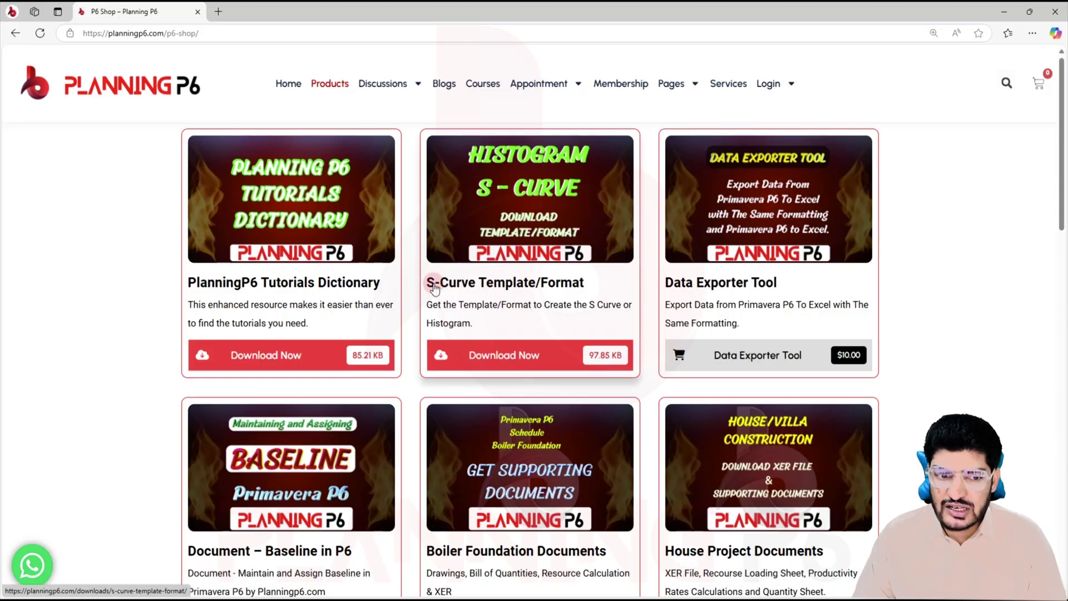
Step: Close Edge with the Planning P6 shop page
left_click(1049, 14)
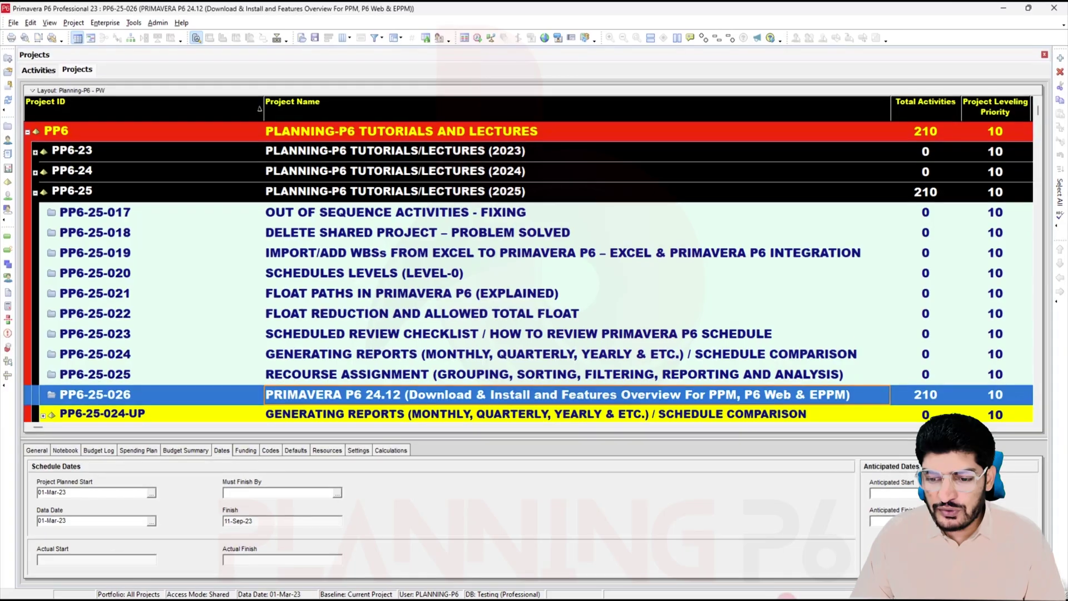
Step: Exit Primavera P6 and launch the p6pro installer
left_click(1054, 8)
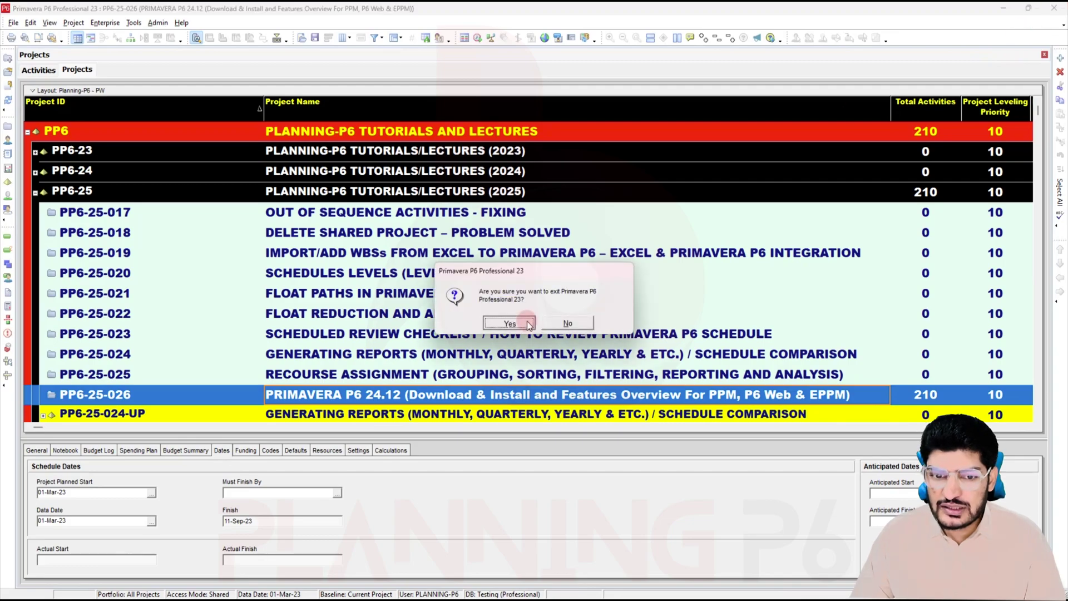
left_click(526, 322)
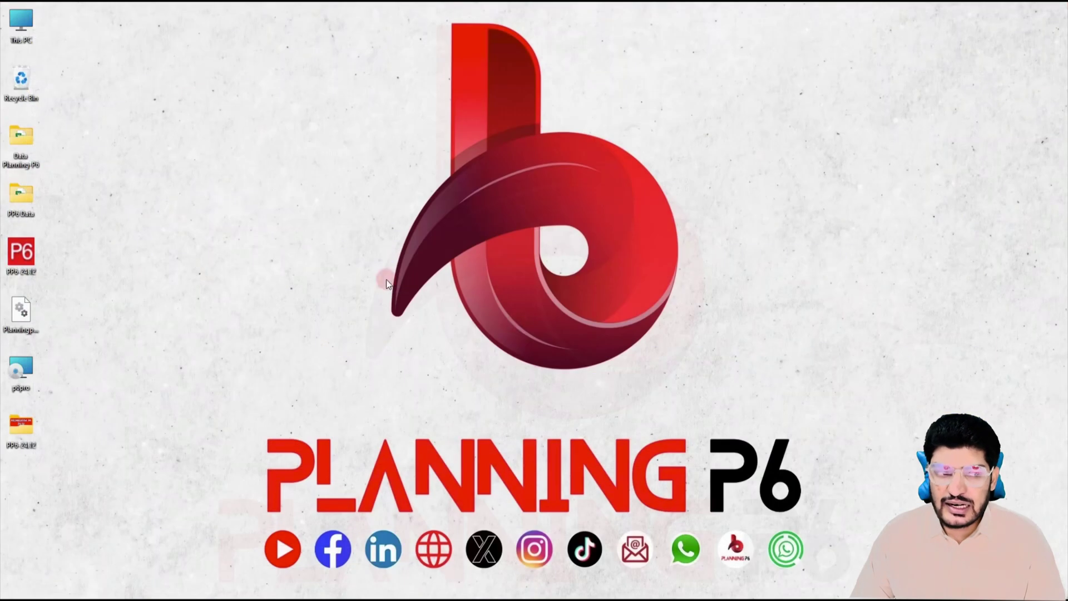
double_click(21, 367)
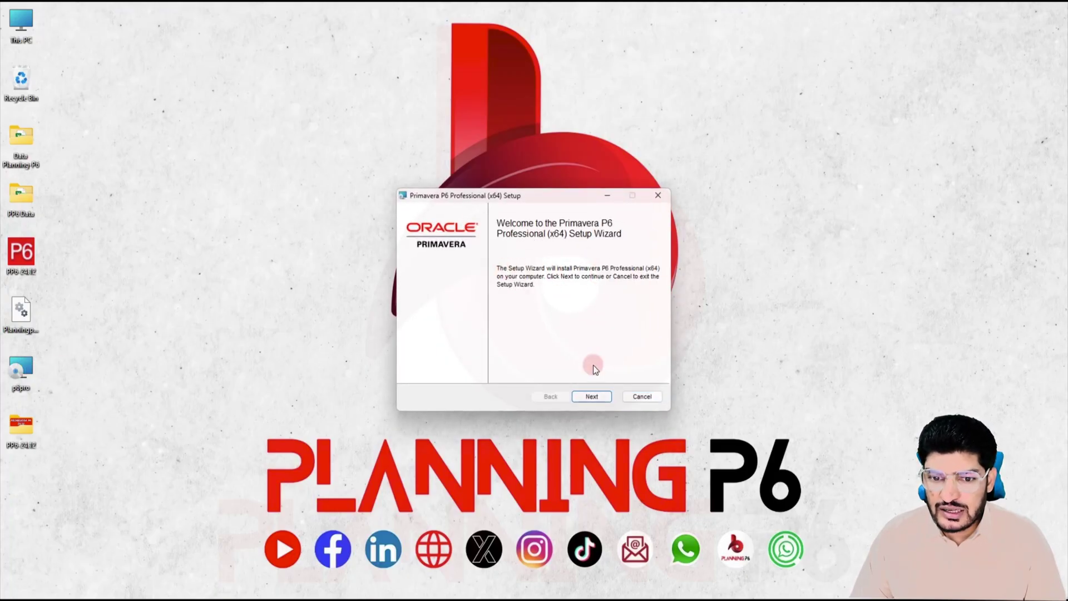
Step: Run a Typical installation, approving with the admin password, through to Finish
left_click(592, 396)
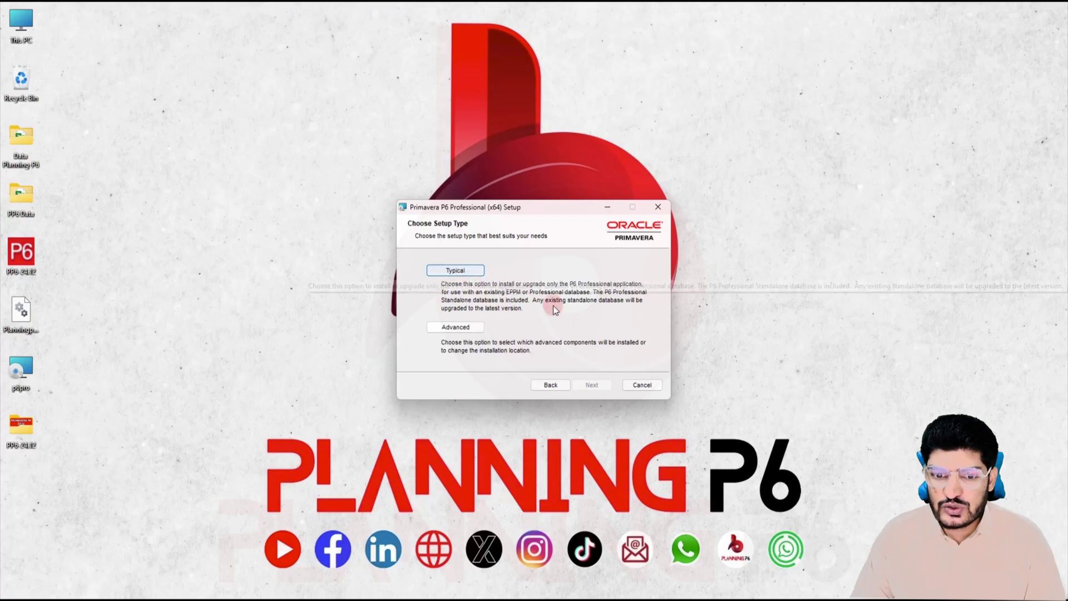
left_click(487, 275)
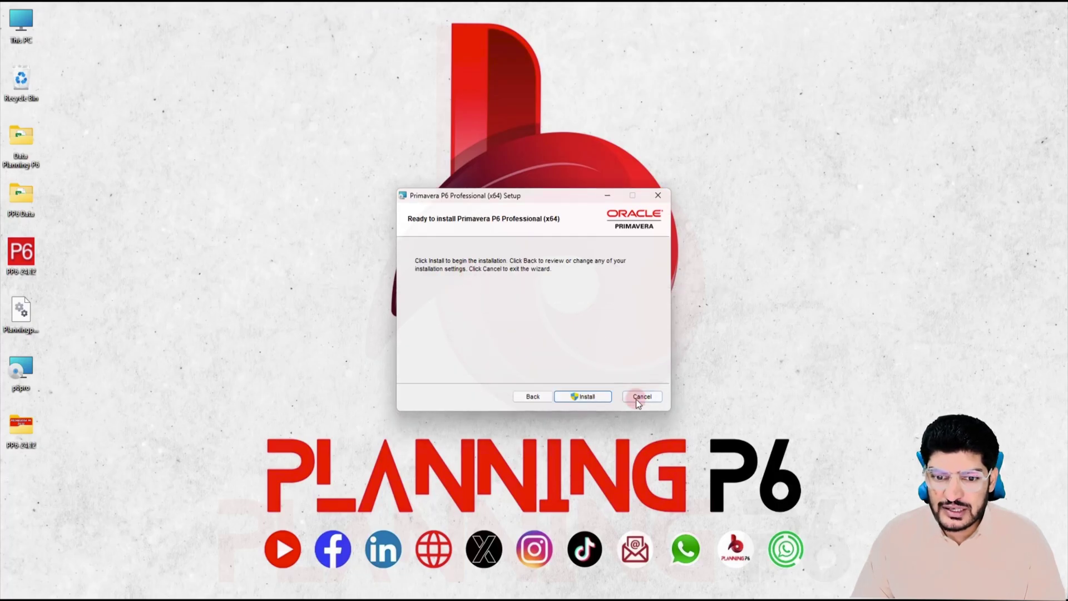
left_click(587, 398)
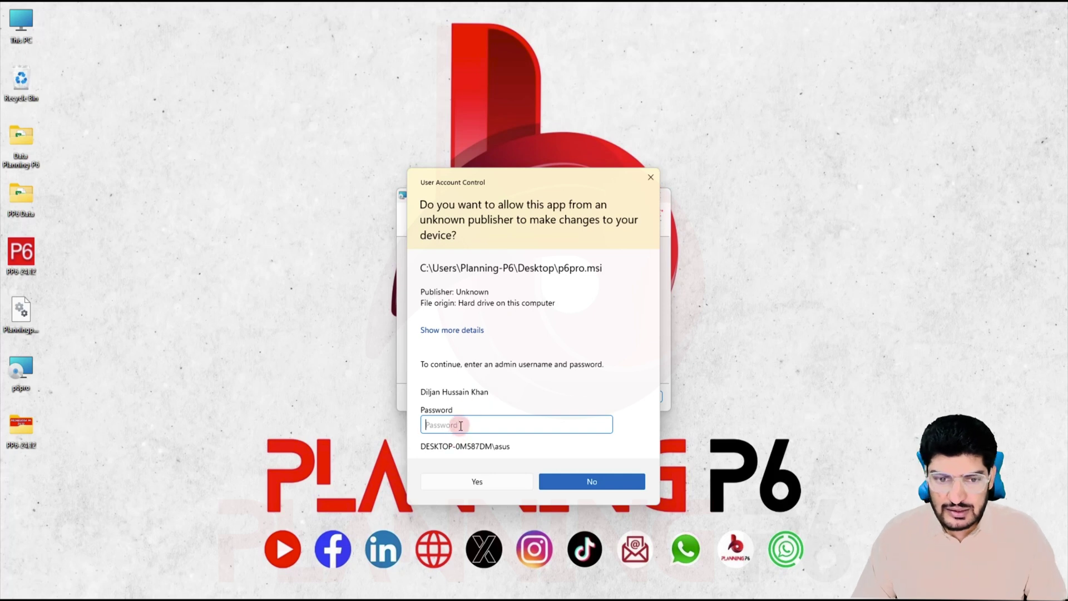
type("******")
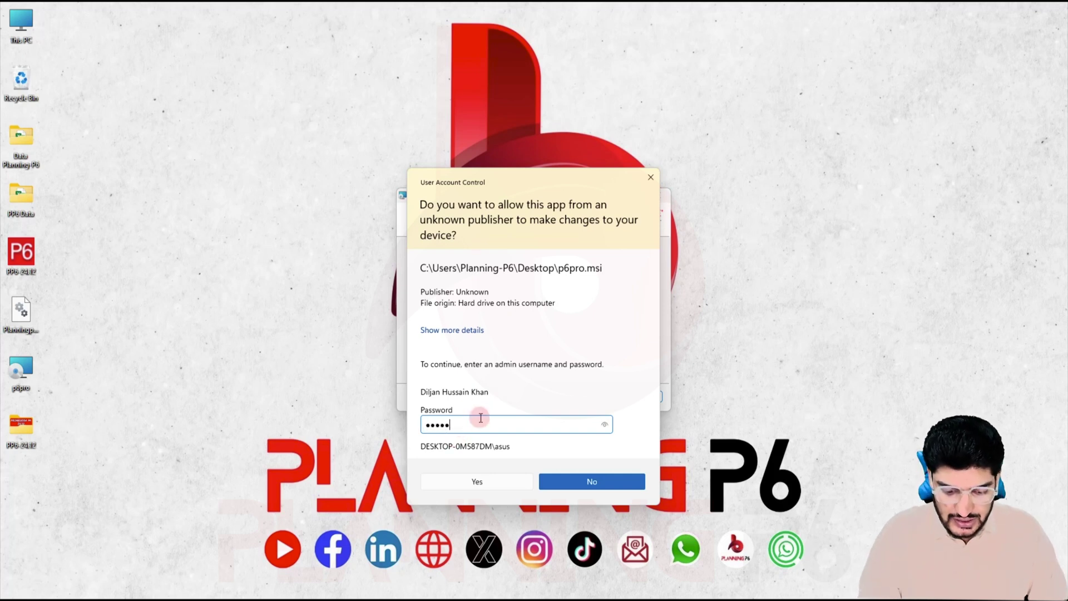
left_click(515, 484)
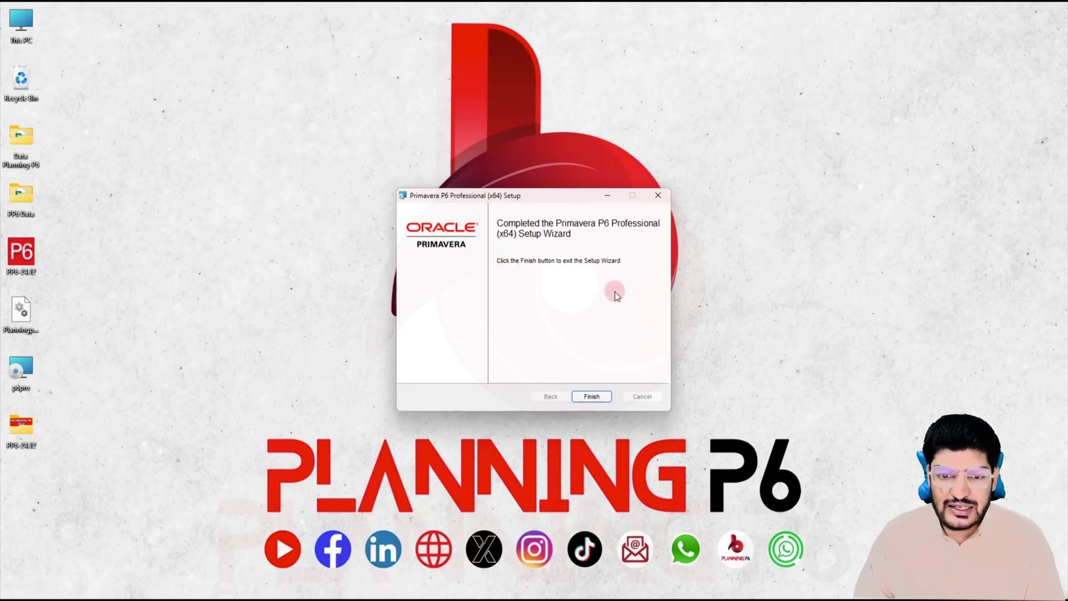
left_click(593, 396)
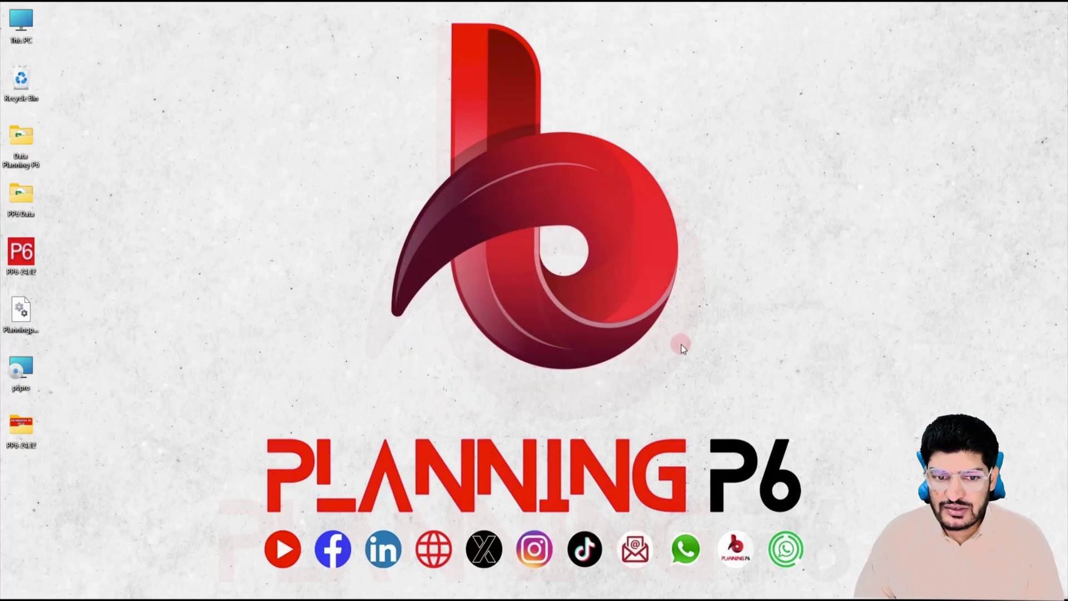
Step: Refresh the desktop and search Windows for 'primaverap6 pro'
right_click(416, 255)
left_click(412, 259)
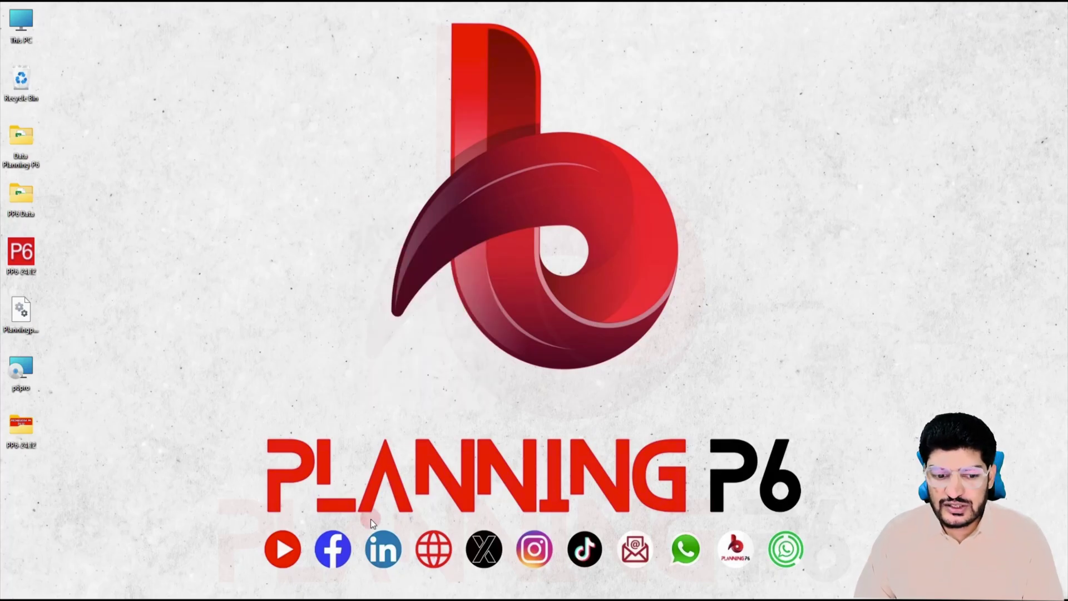
left_click(365, 599)
type("primavera")
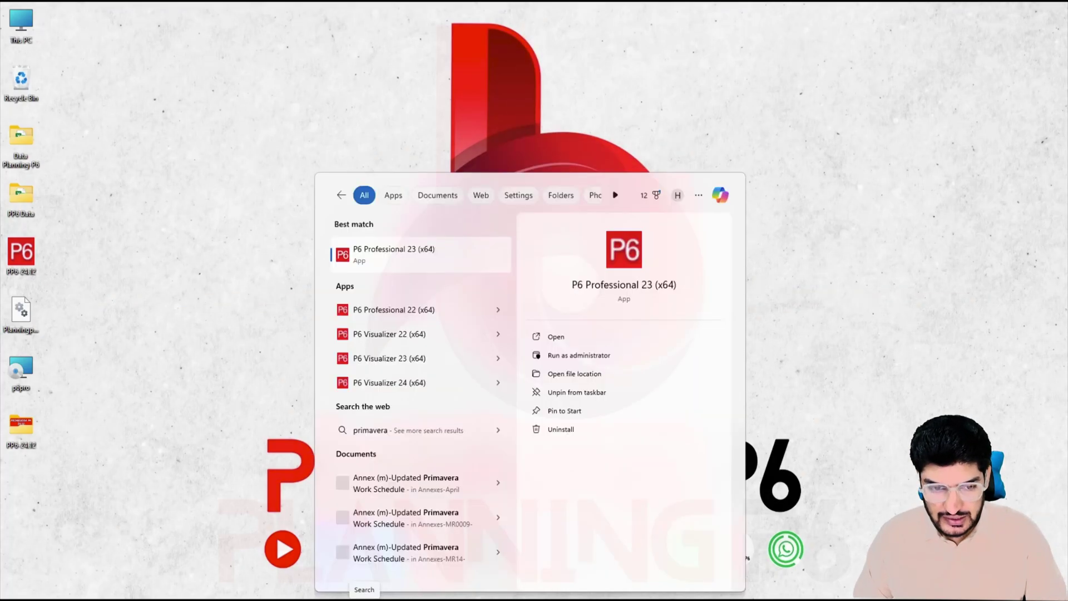
type("p6")
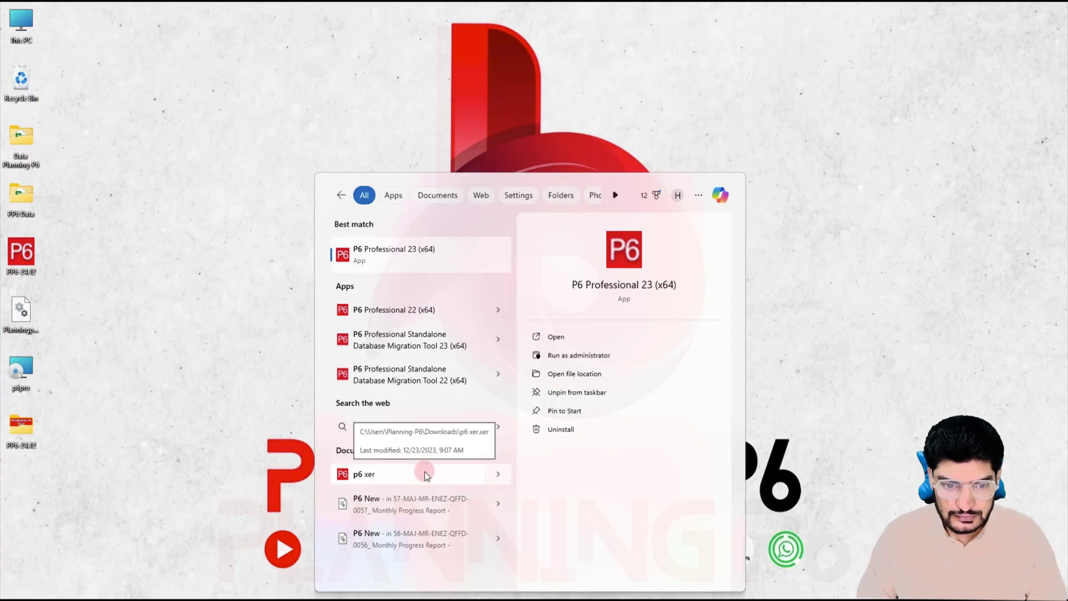
type("pro")
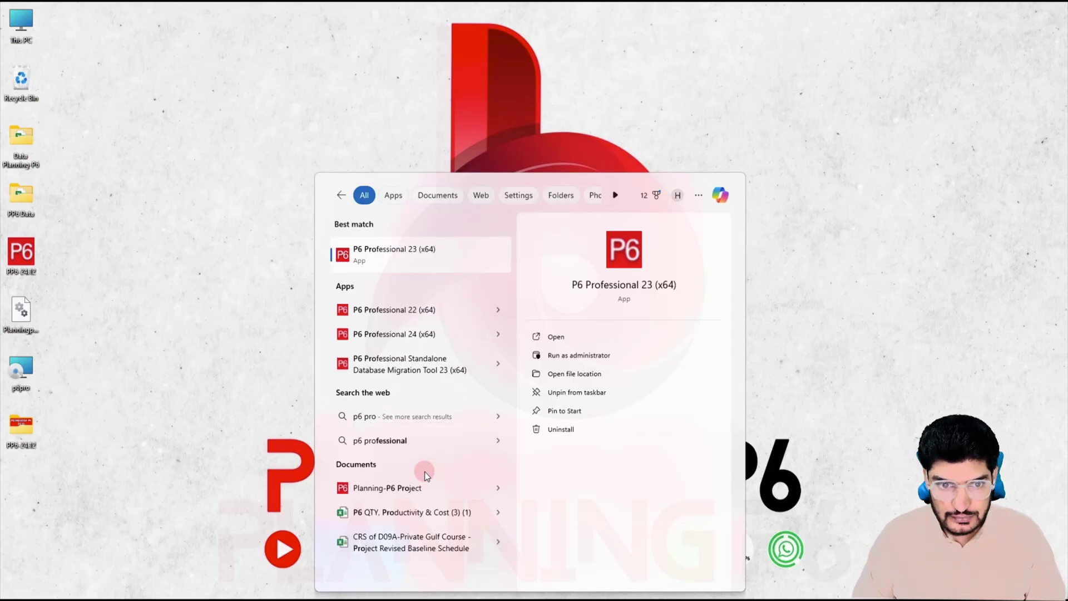
Step: Pin P6 Professional 24 to the taskbar and launch it
right_click(402, 335)
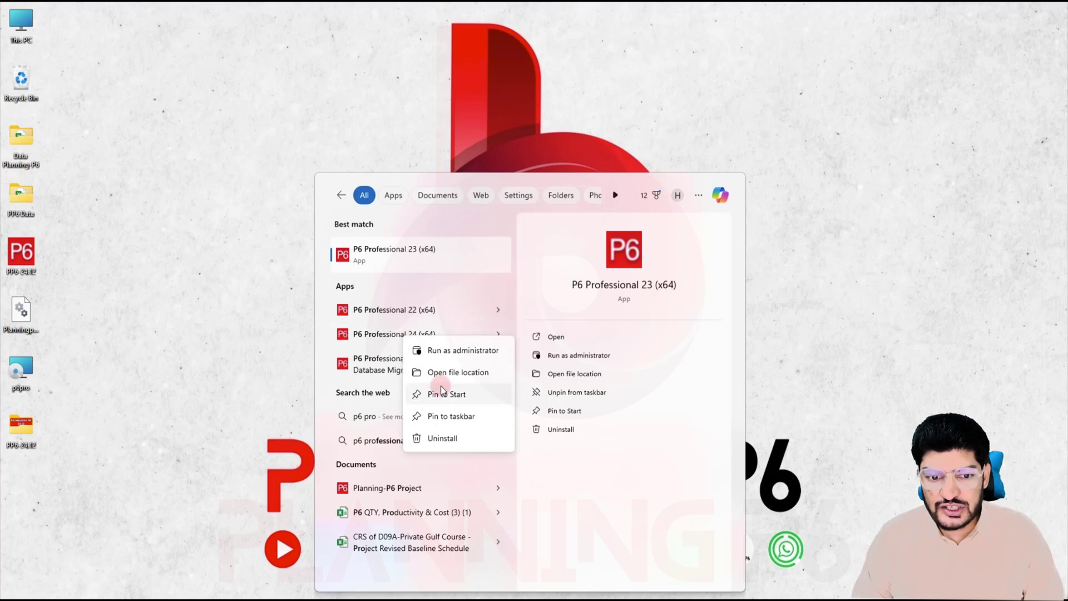
left_click(445, 412)
left_click(769, 587)
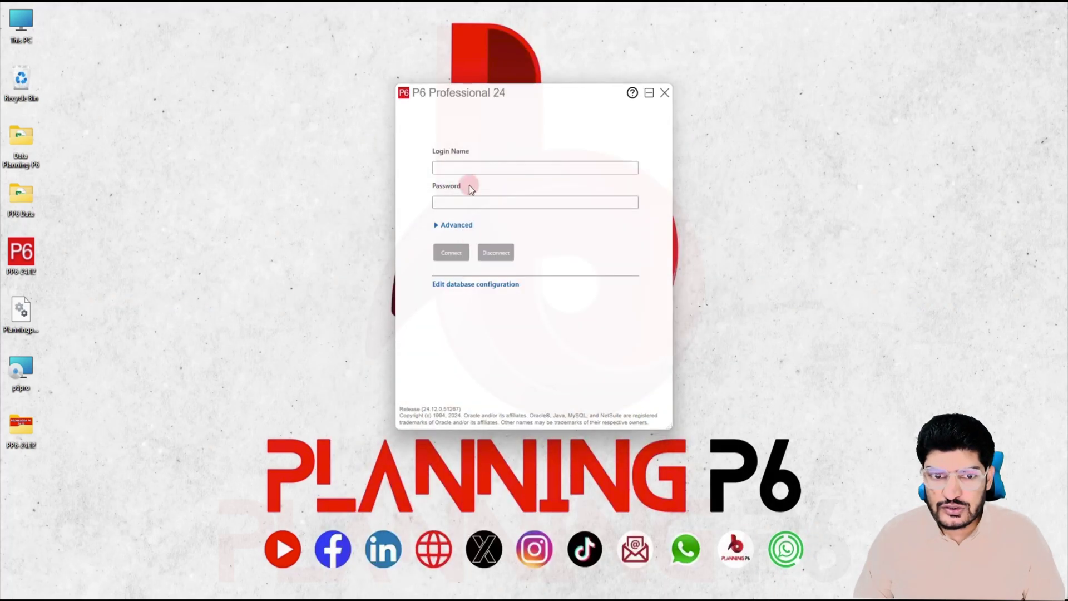
Step: Reveal the Advanced Database and Language options and open Edit database configuration
left_click(455, 228)
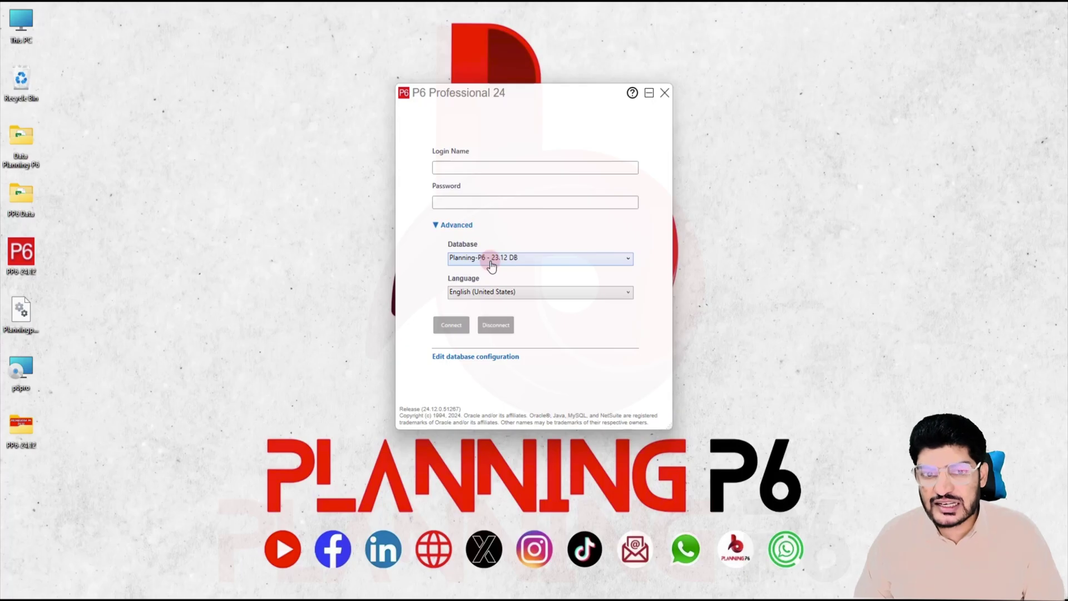
left_click(490, 357)
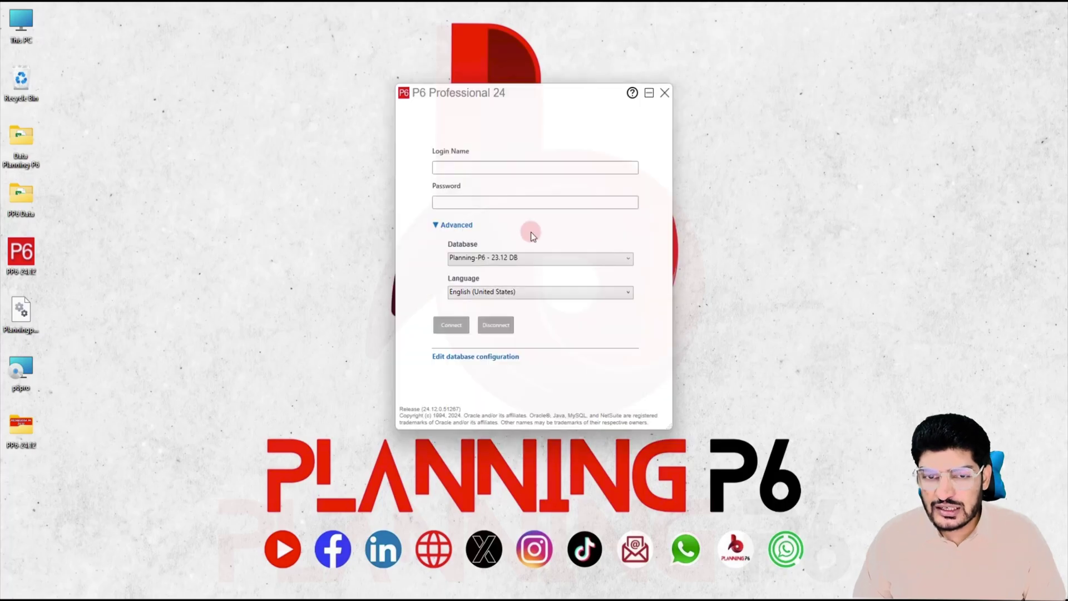
left_click(499, 359)
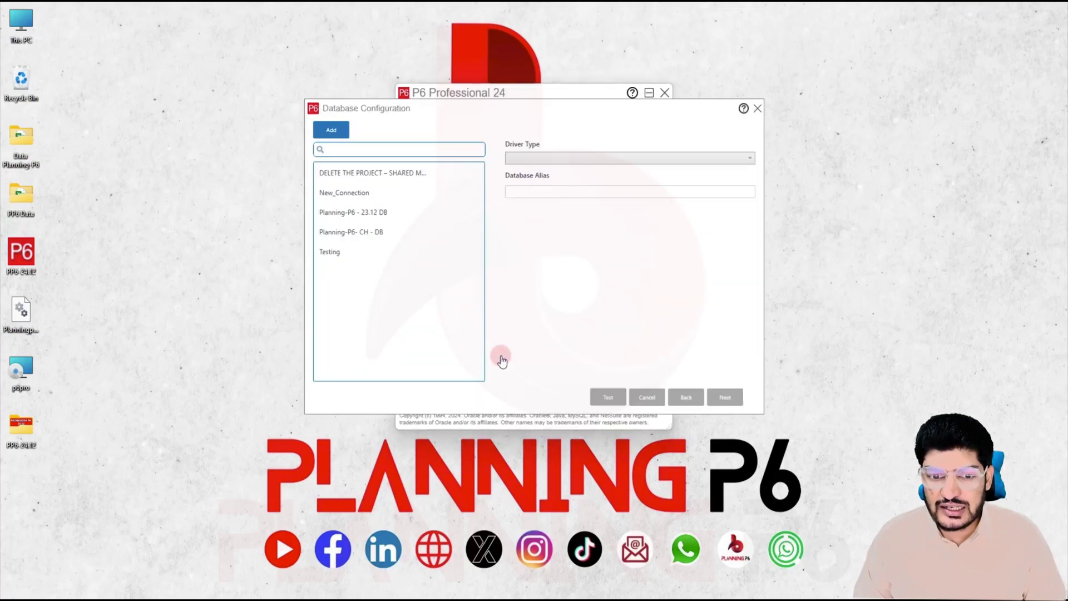
Step: Delete the Testing, Planning-P6 CH DB, 23.12 DB, New_Connection and shared-mode connections
left_click(376, 175)
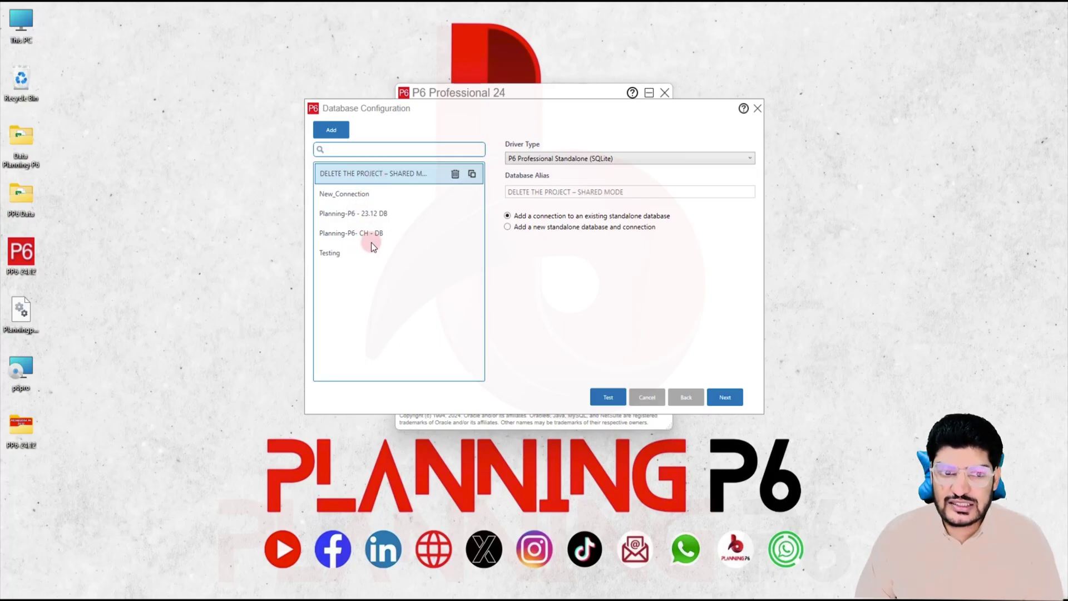
left_click(342, 253)
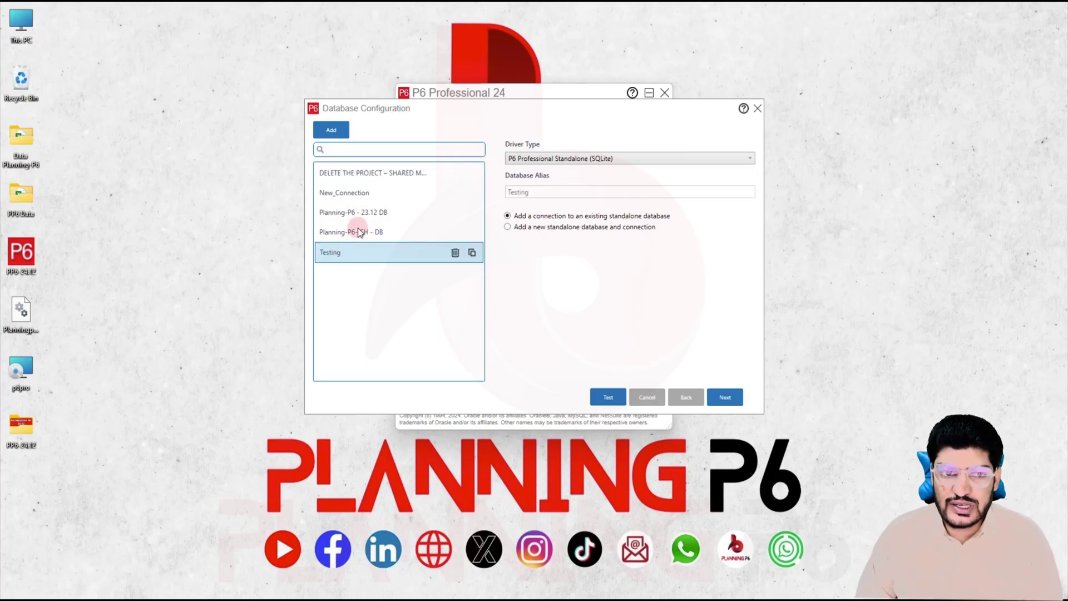
left_click(455, 254)
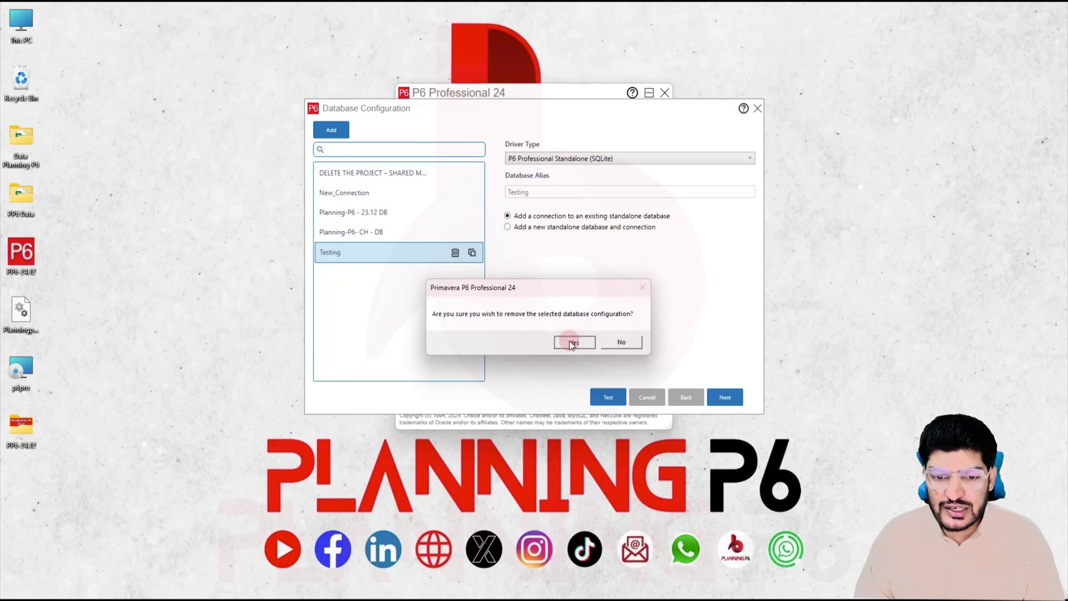
left_click(568, 340)
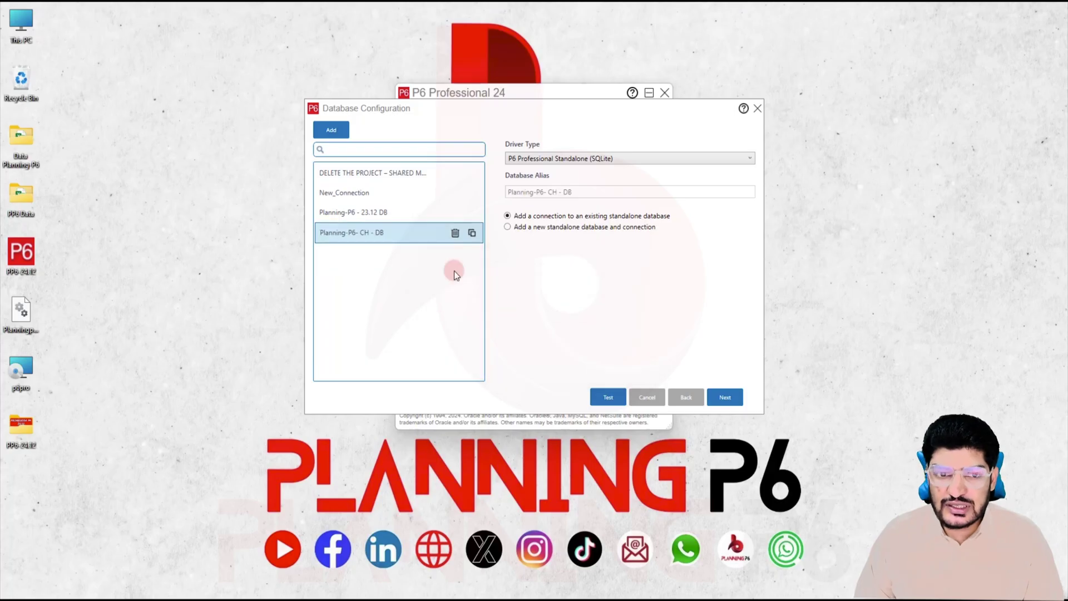
left_click(455, 234)
left_click(569, 343)
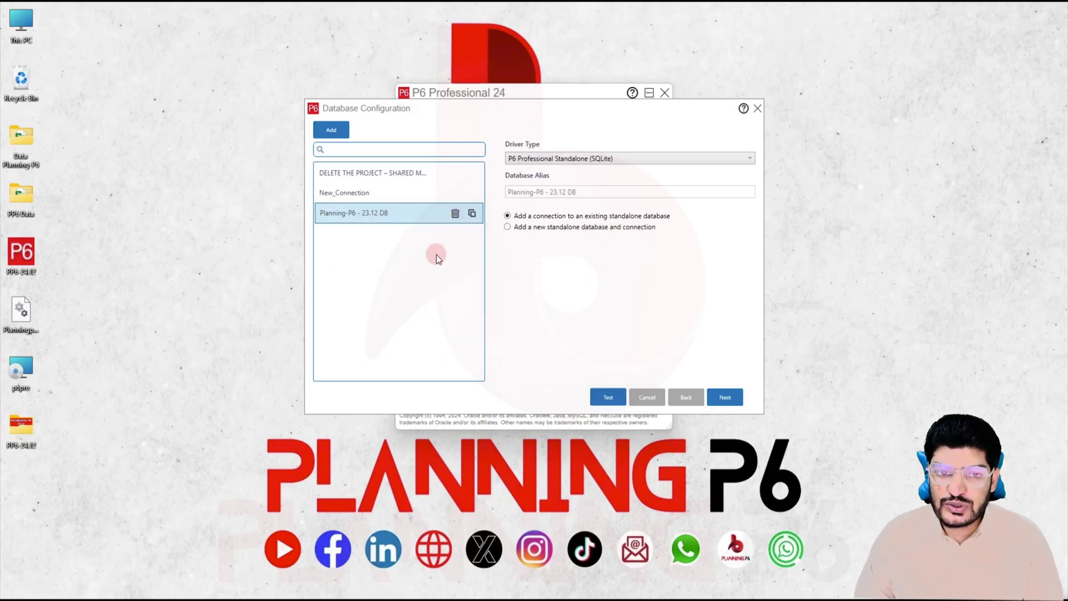
left_click(456, 213)
left_click(552, 337)
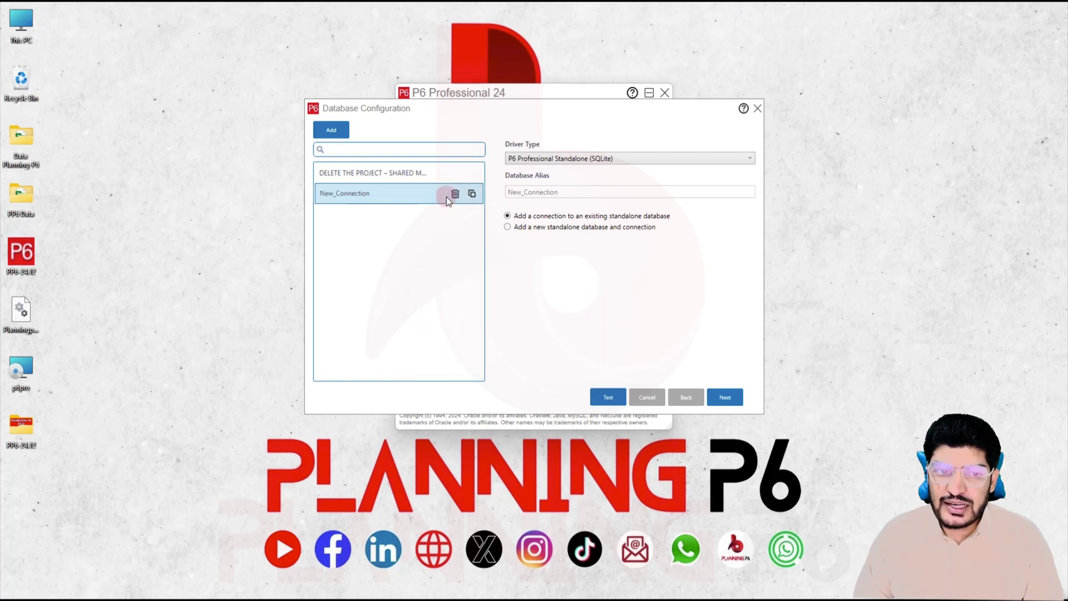
left_click(454, 194)
left_click(575, 343)
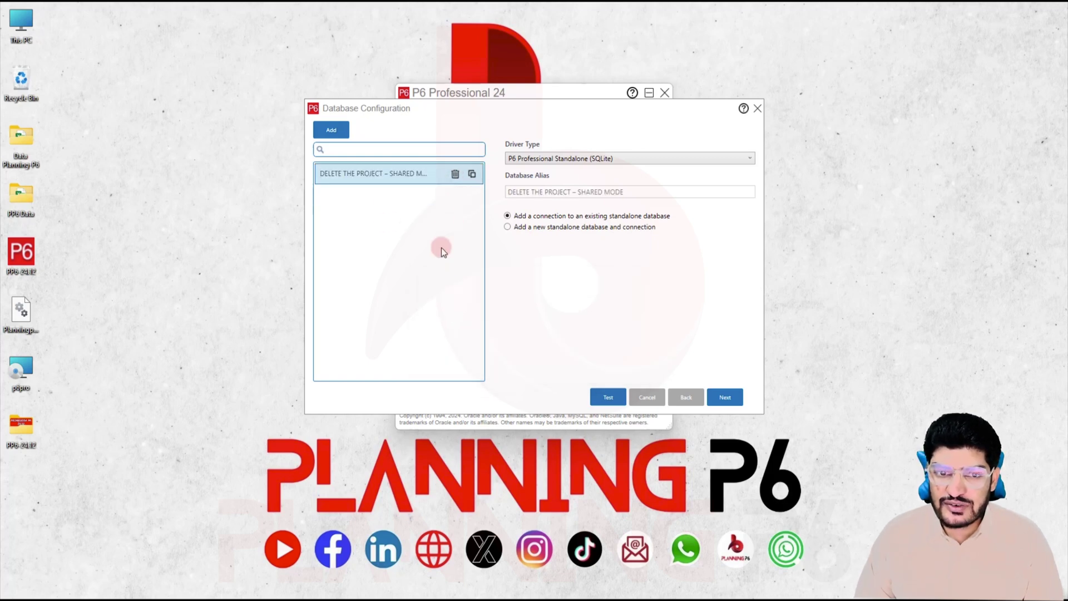
left_click(455, 175)
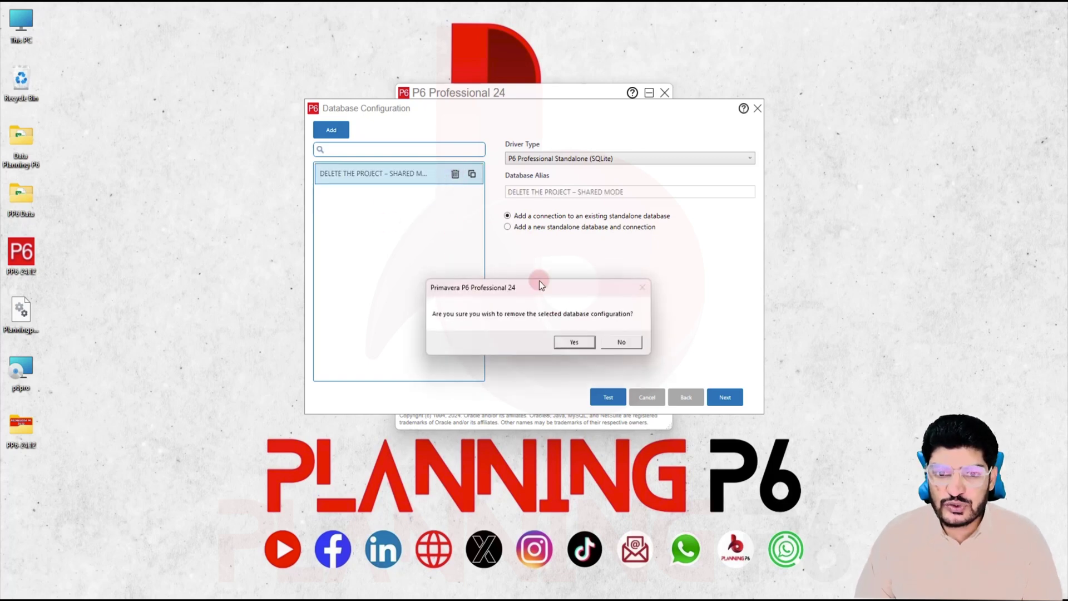
left_click(574, 342)
Step: Add a P6 Professional Standalone (SQLite) connection aliased PP6-24.12 that creates a new database
left_click(328, 131)
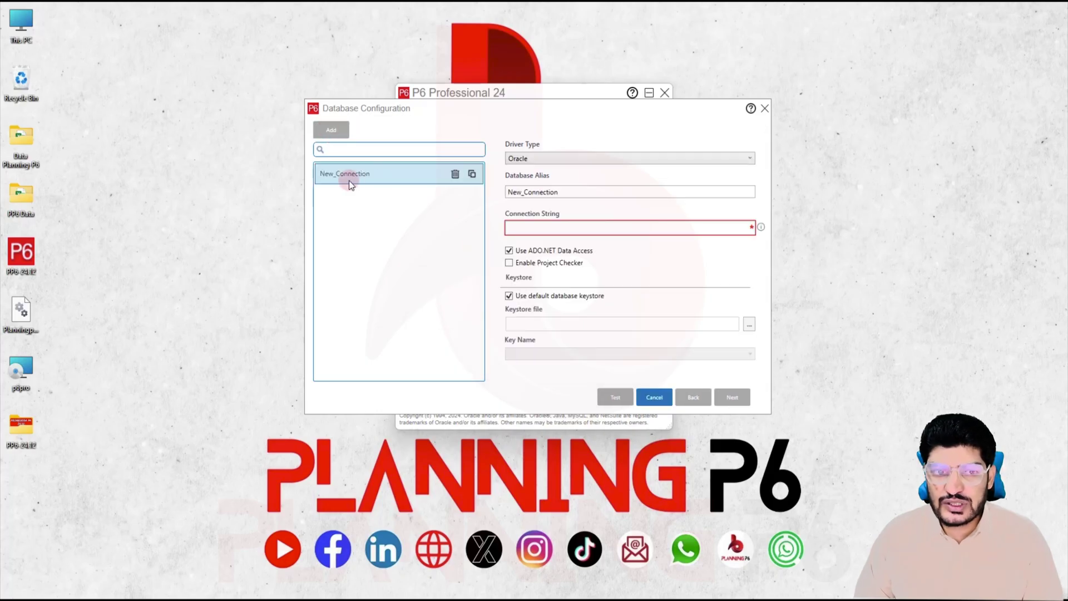
left_click(551, 158)
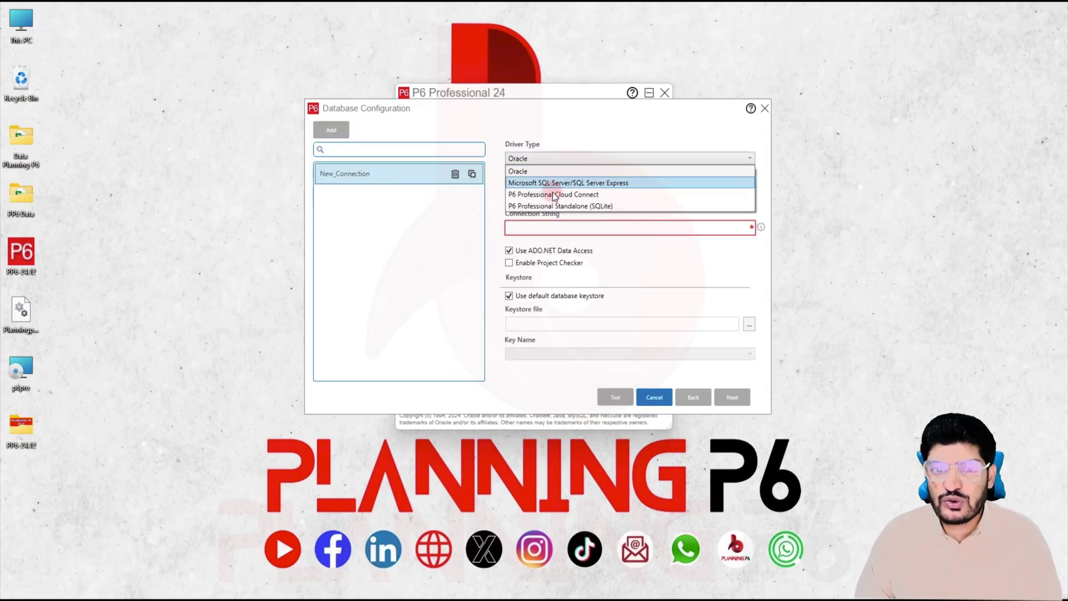
left_click(563, 208)
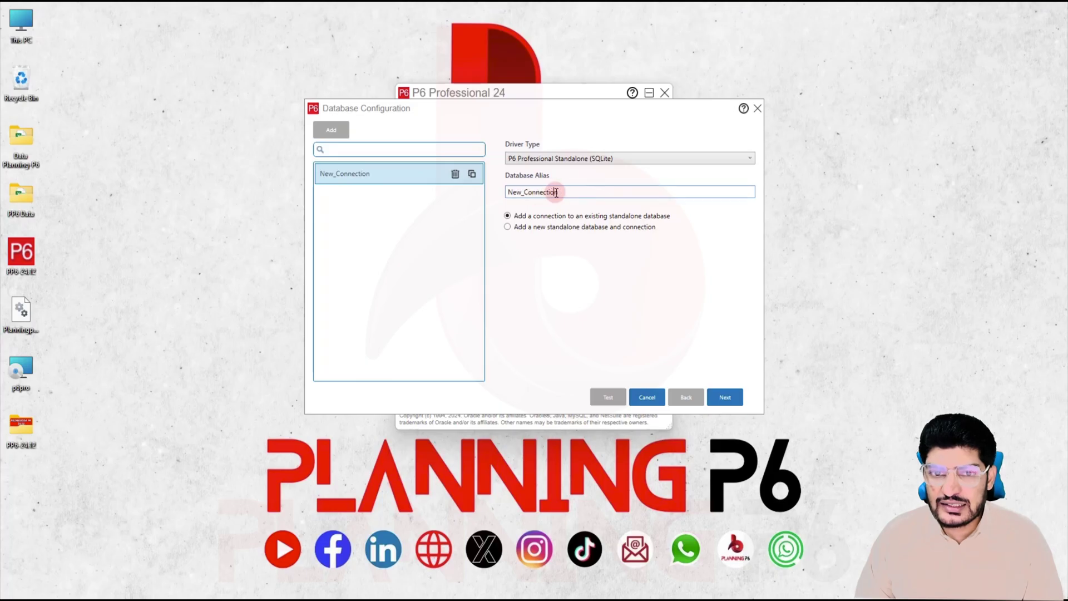
left_click_drag(557, 192, 469, 192)
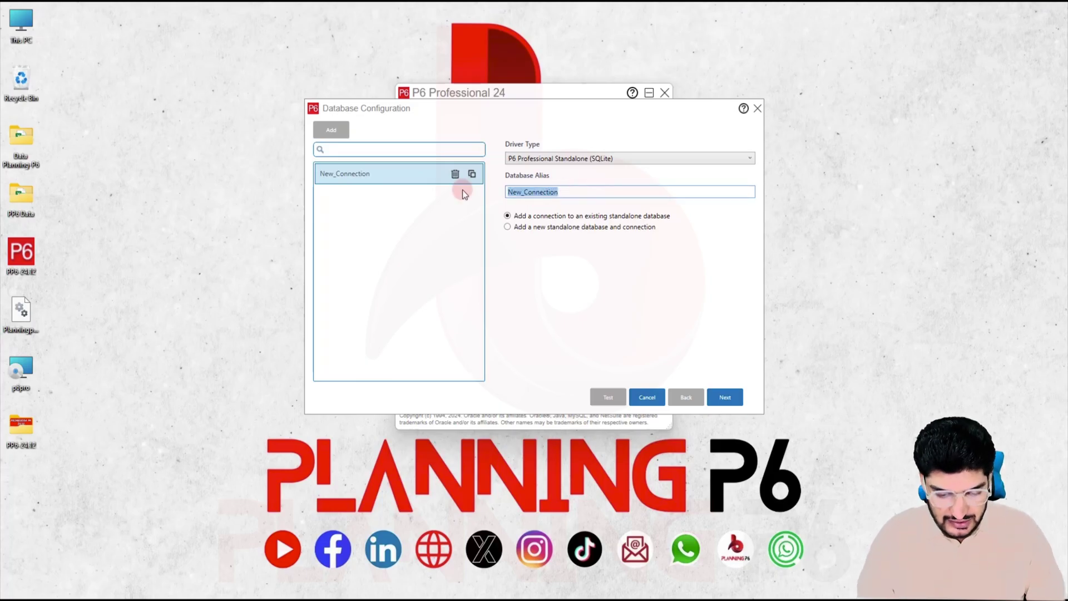
type("PP6")
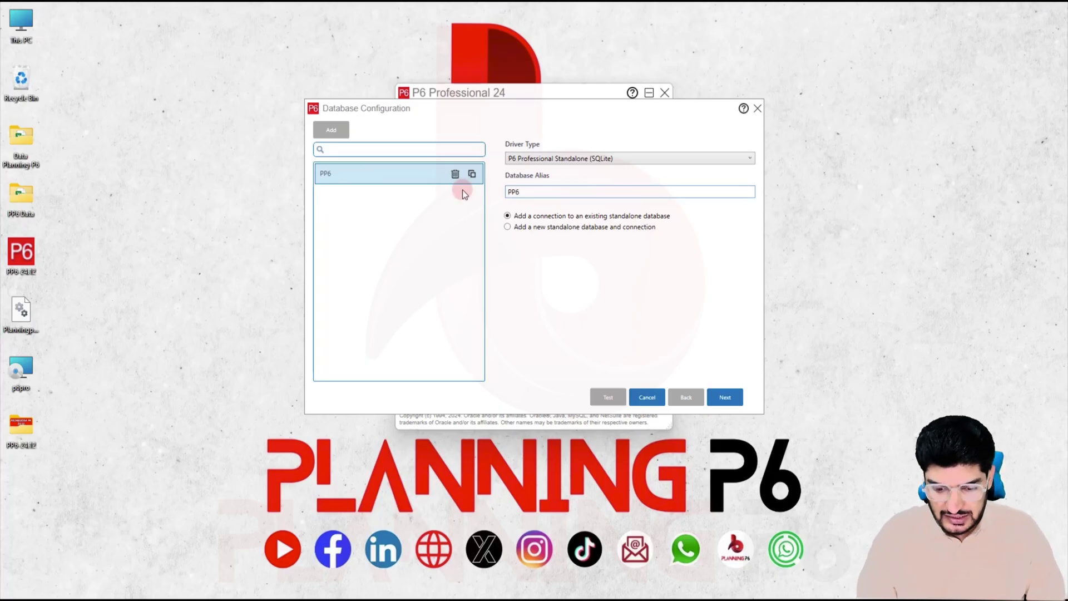
type("-24.12")
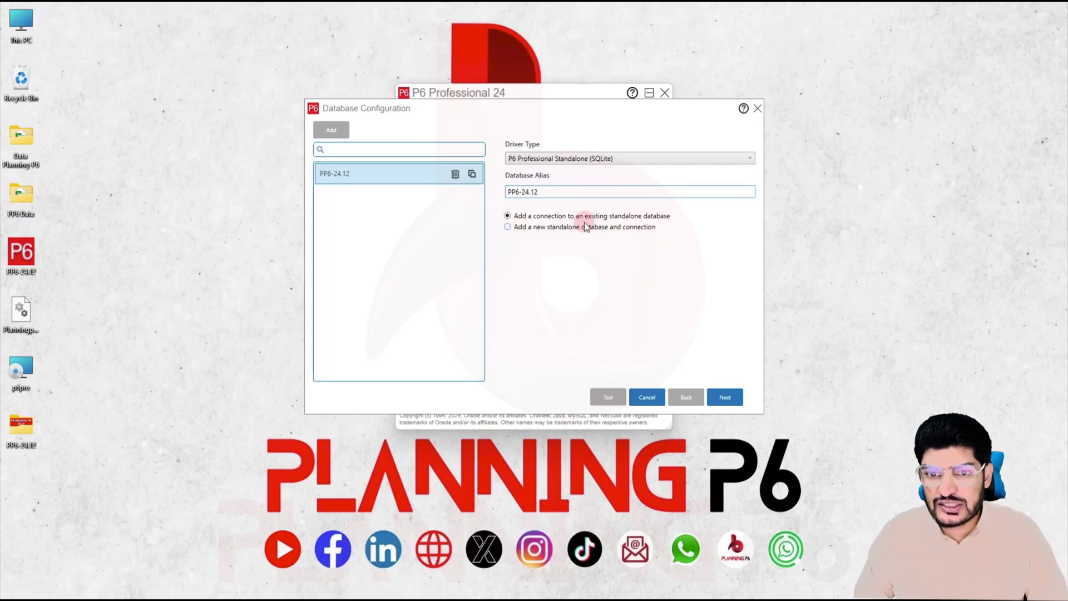
left_click(576, 227)
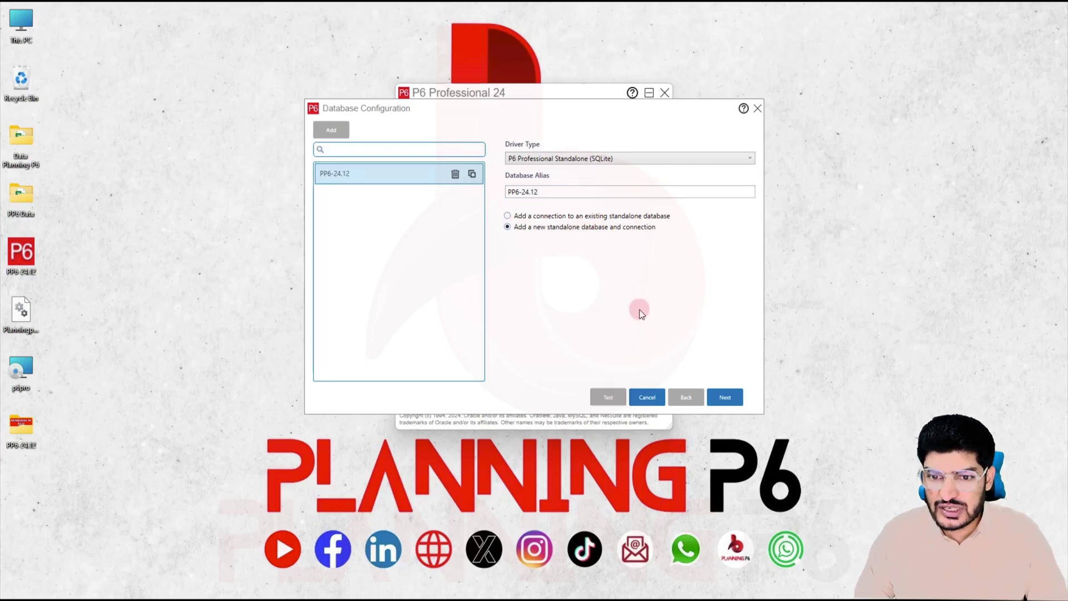
Step: Set admin login and personal name to Planning-P6 and enter and confirm a password
left_click(741, 408)
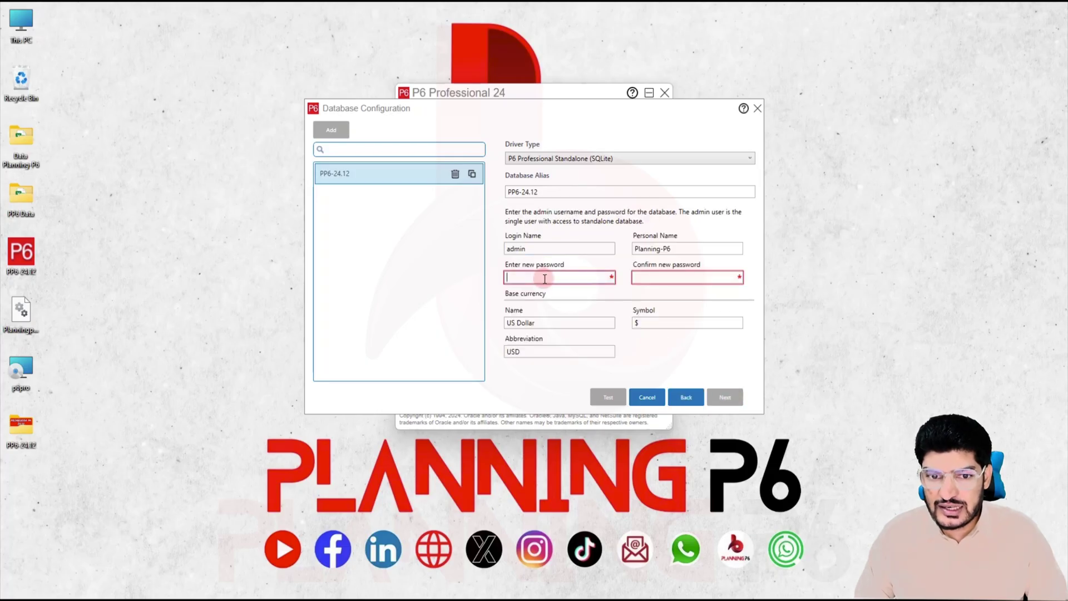
left_click_drag(538, 255, 489, 251)
type("Planning")
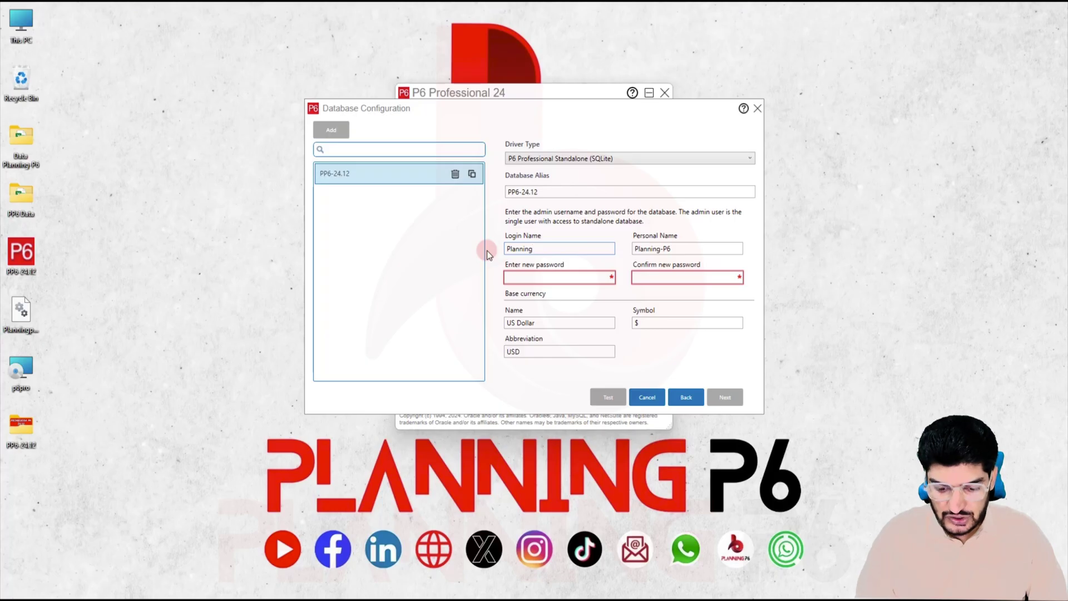
type("-P6")
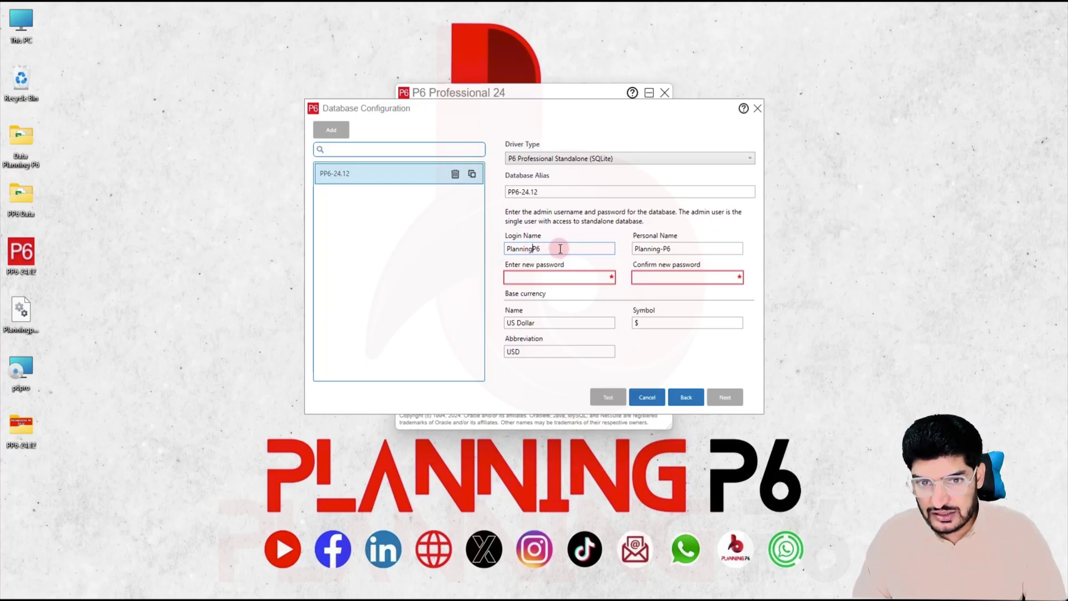
left_click_drag(560, 249, 468, 249)
key("ctrl+c")
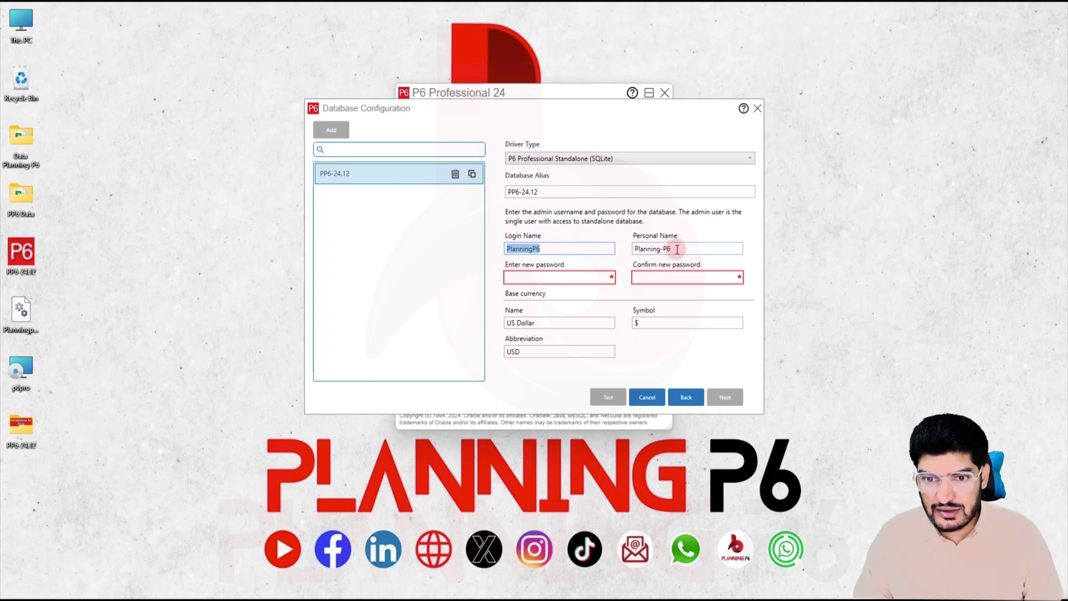
left_click_drag(677, 249, 597, 246)
key("ctrl+v")
left_click(572, 280)
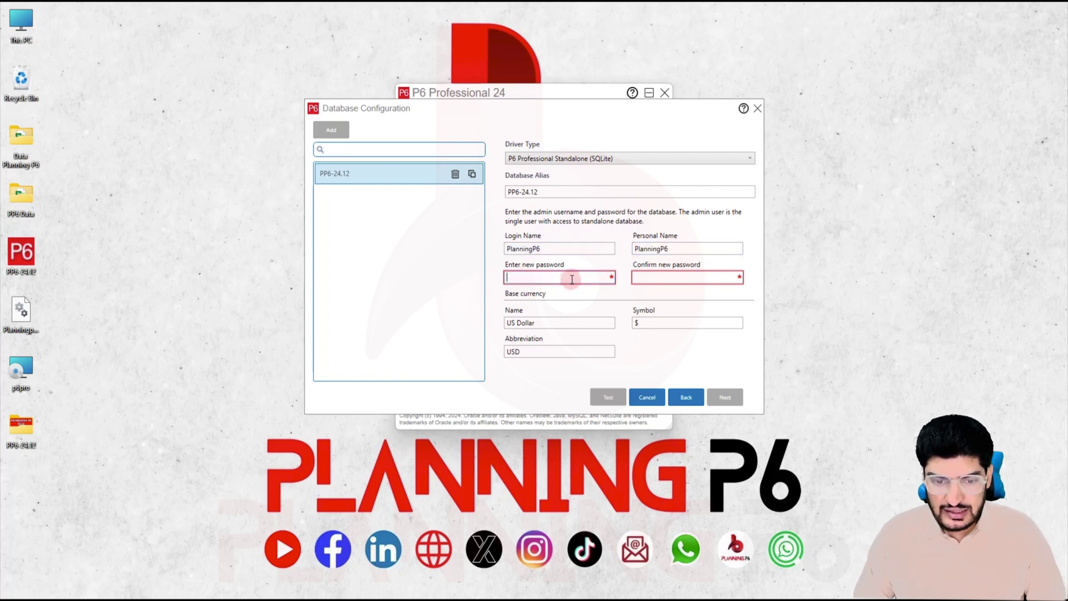
type("123456")
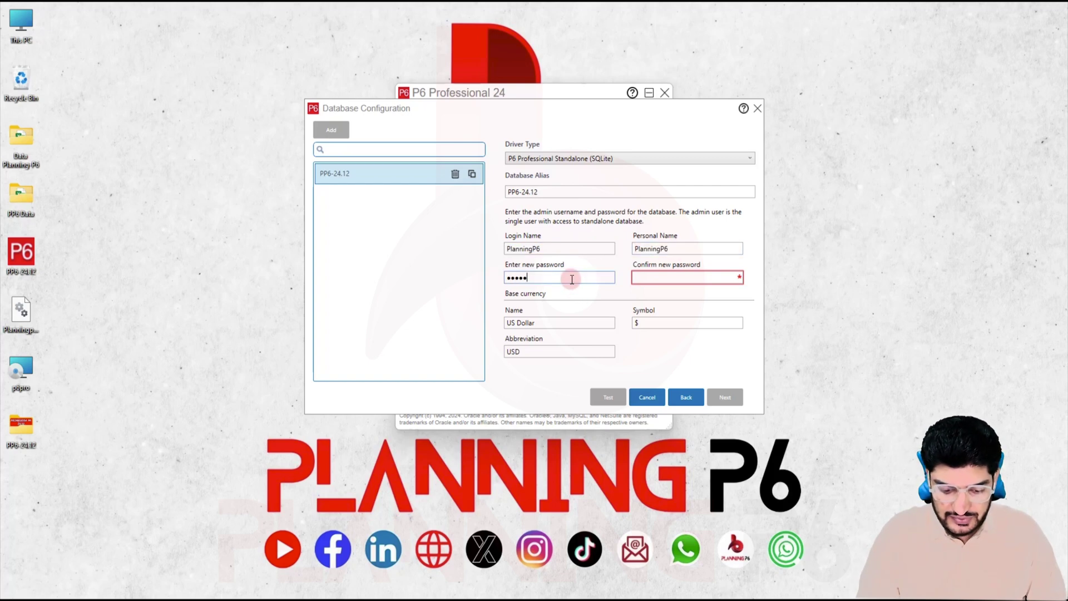
left_click(649, 275)
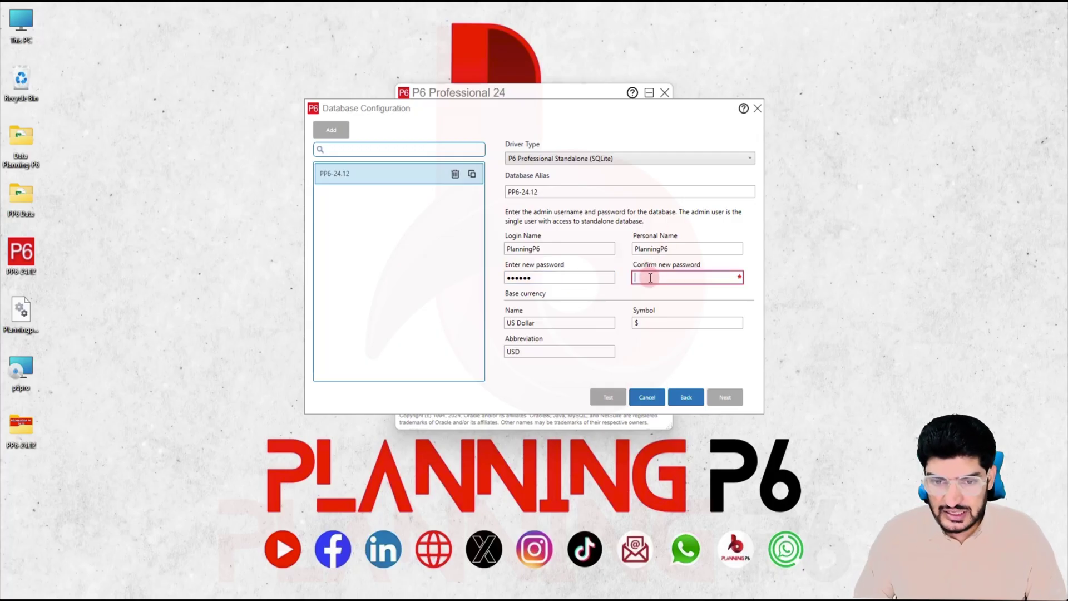
type("123456")
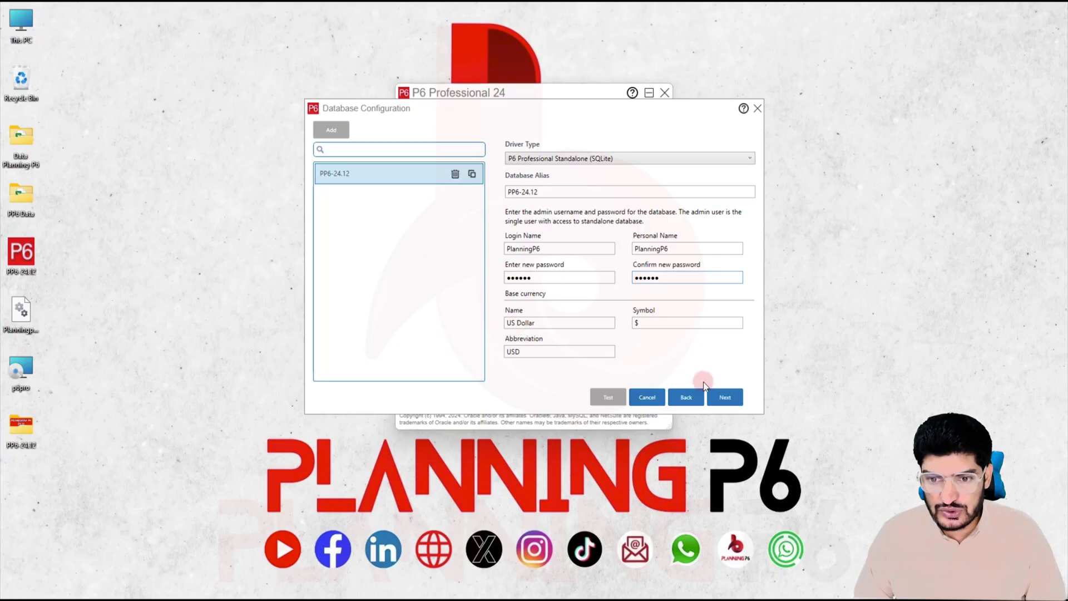
Step: Save the PP6-24.12 database, accept the overwrite and success prompts, and return to login
left_click(725, 398)
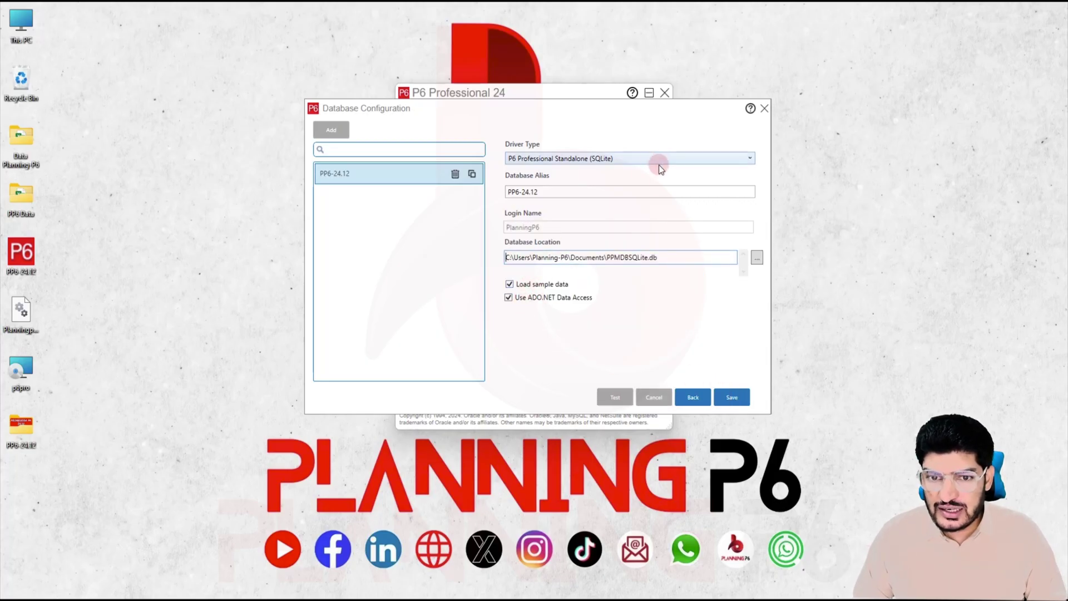
left_click(726, 401)
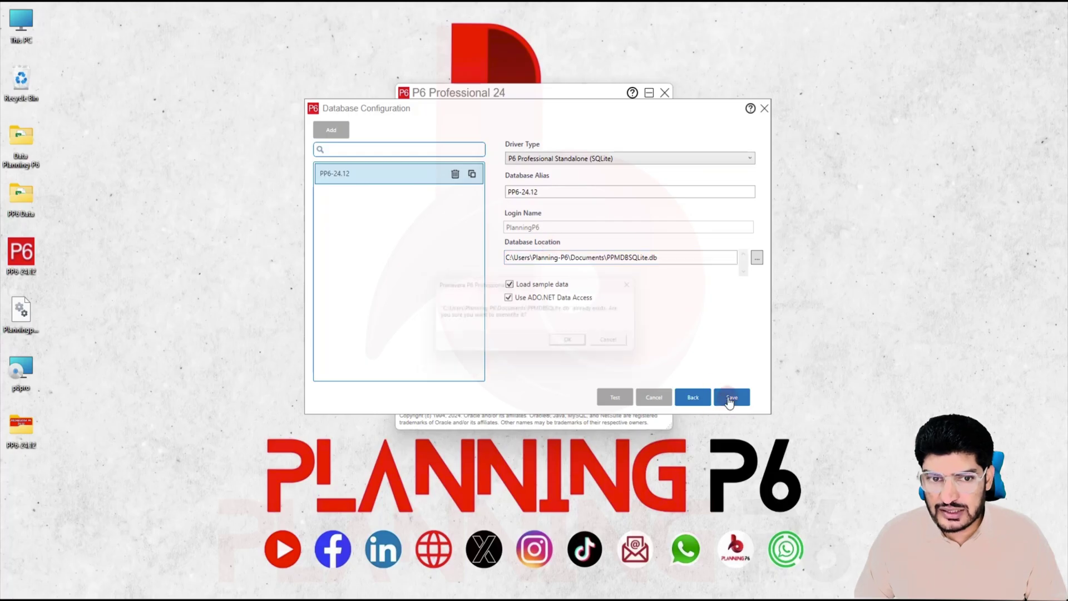
left_click(573, 346)
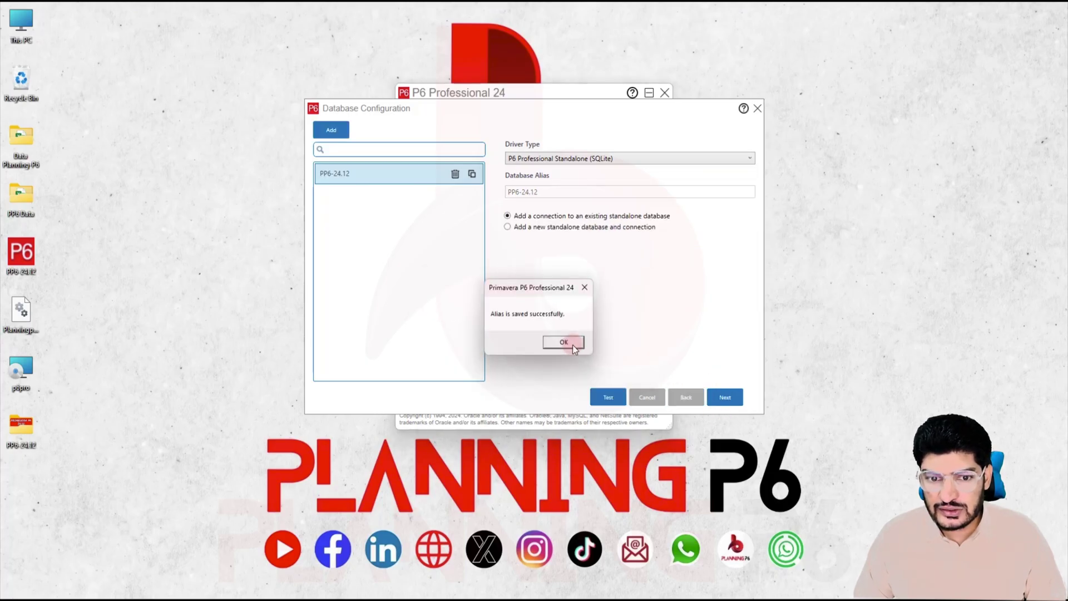
left_click(573, 345)
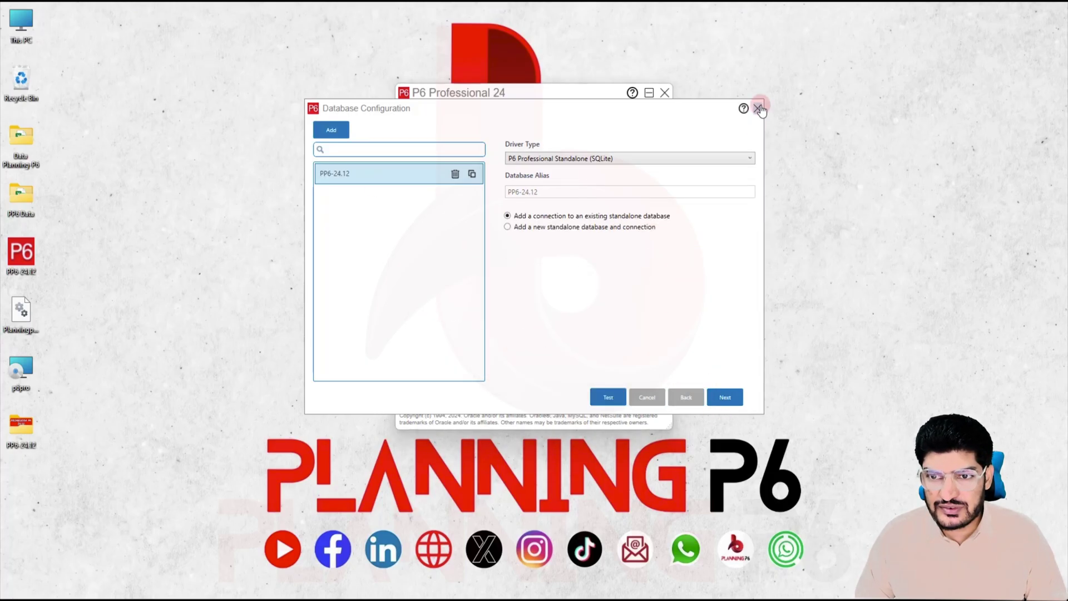
left_click(759, 108)
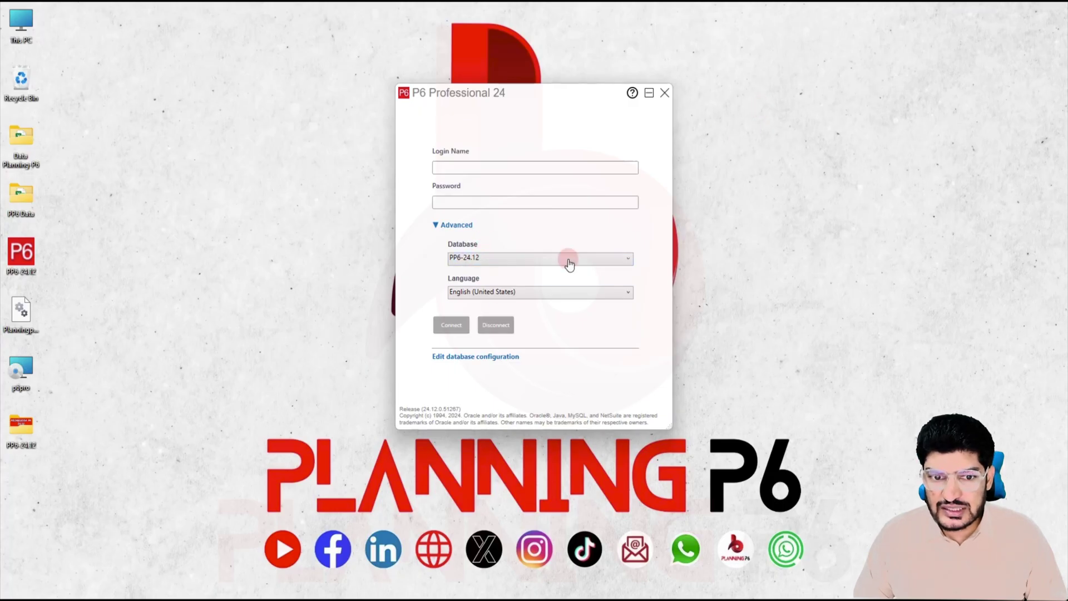
Step: Sign in to PP6-24.12 with the admin login and password, dismissing the industry warning
left_click(464, 167)
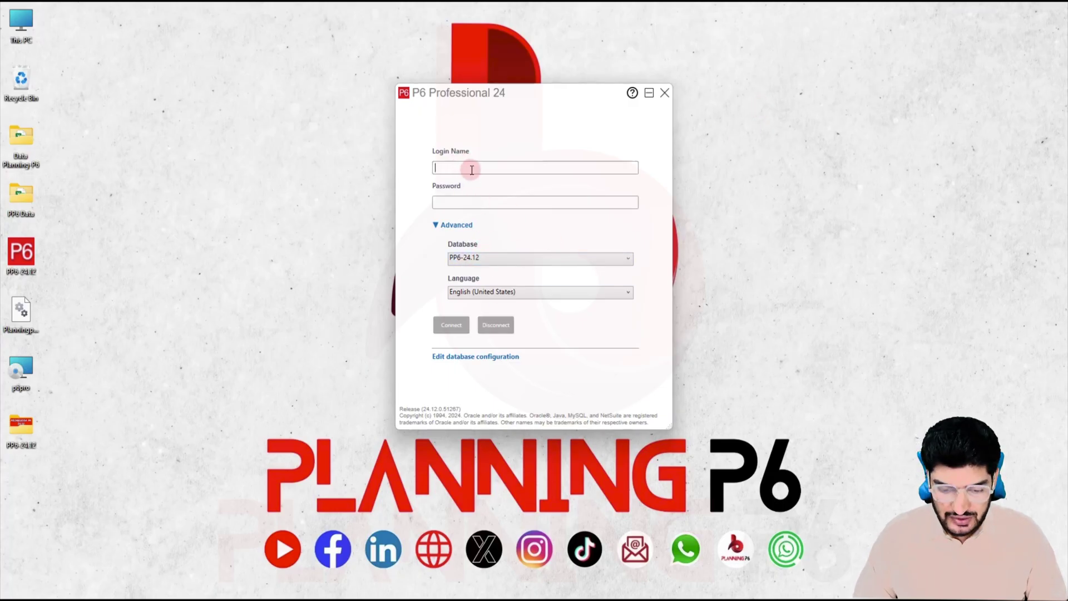
type("Planning")
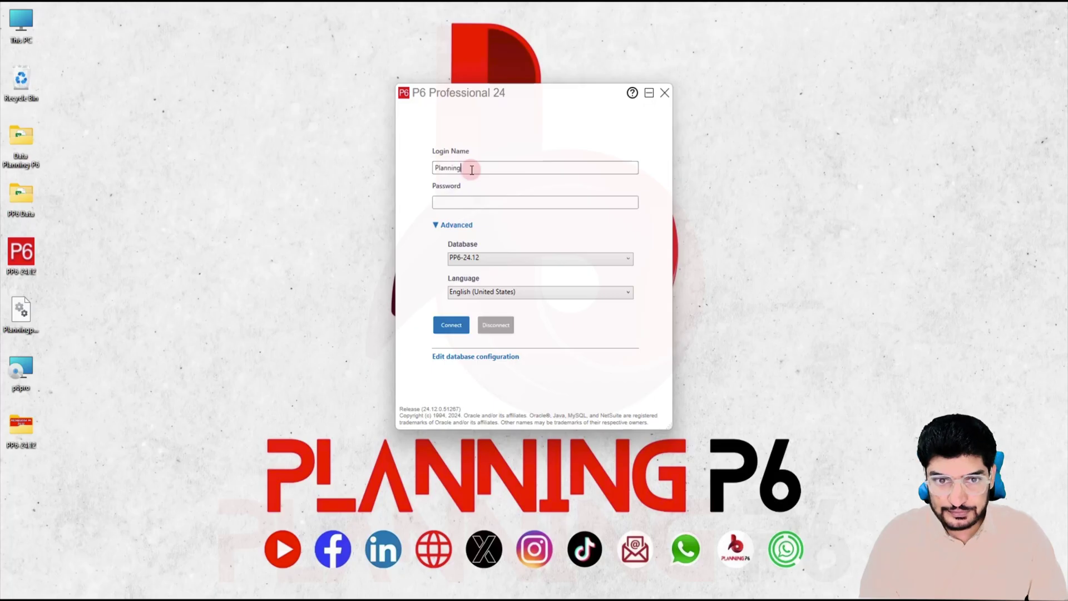
type("p")
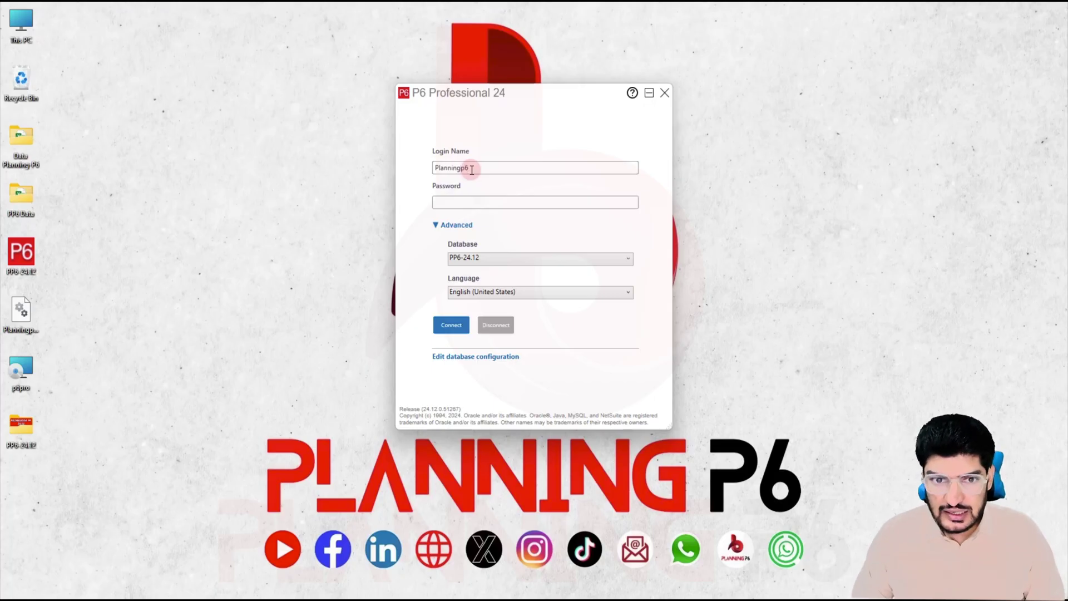
type("6")
type("•••••")
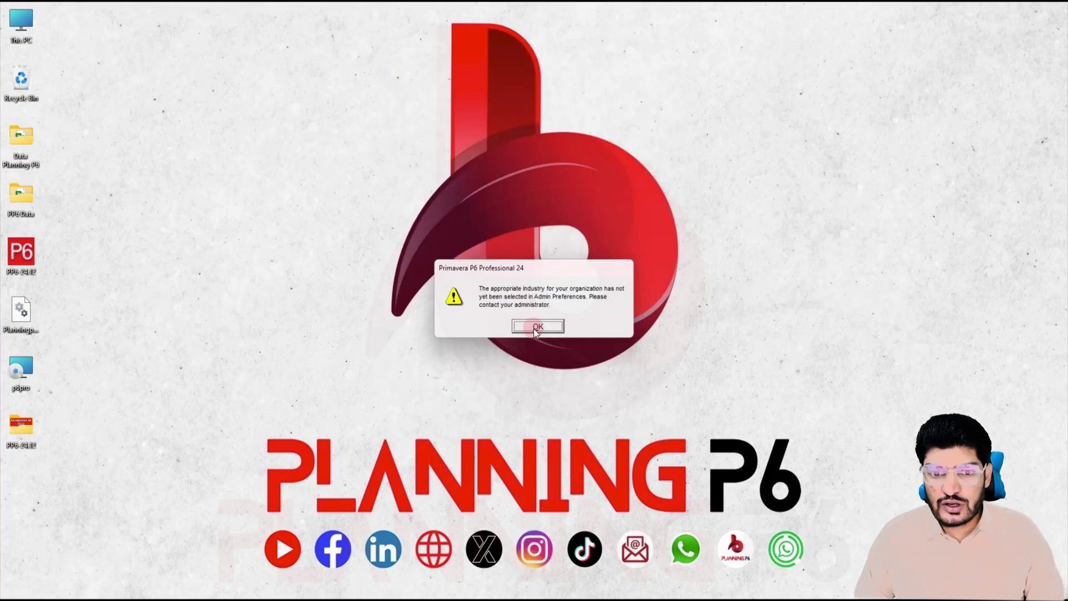
left_click(535, 327)
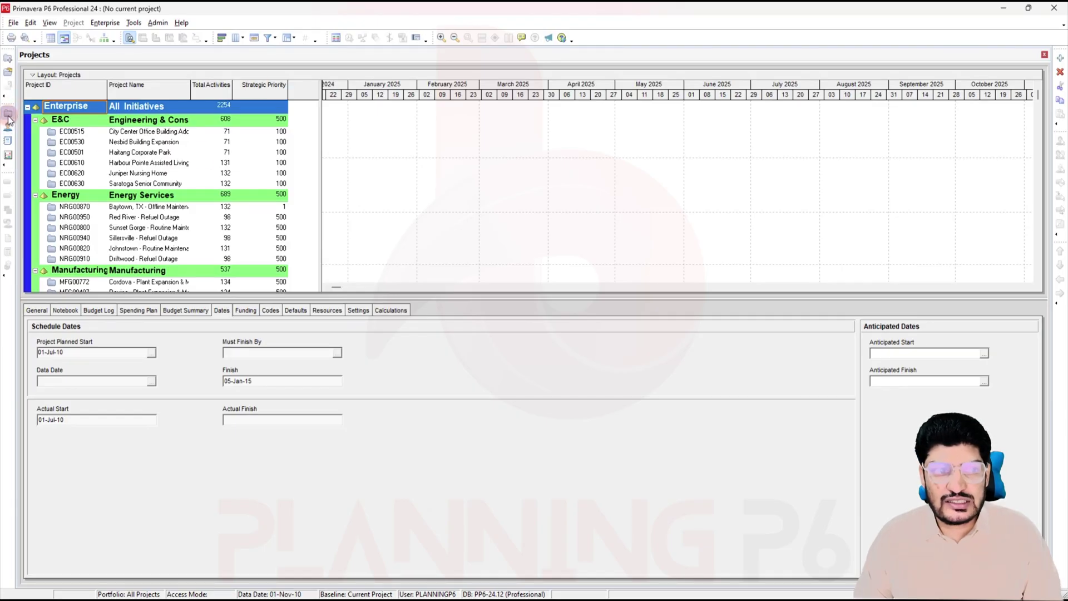
Step: Collapse the Projects list to EPS ID Level 2 bands, then close P6 Professional
right_click(107, 151)
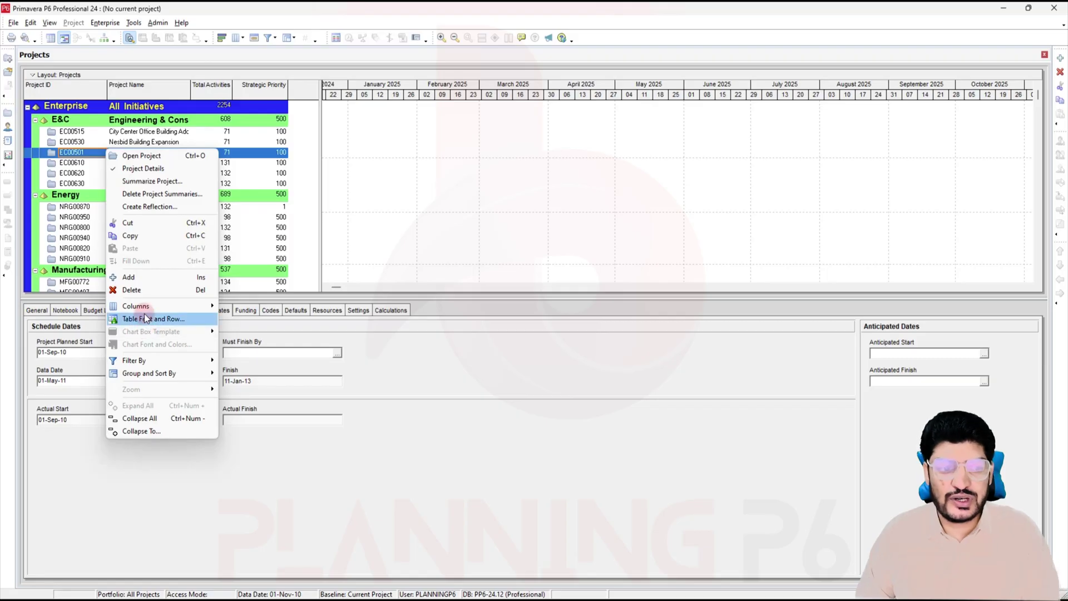
left_click(148, 430)
left_click(455, 294)
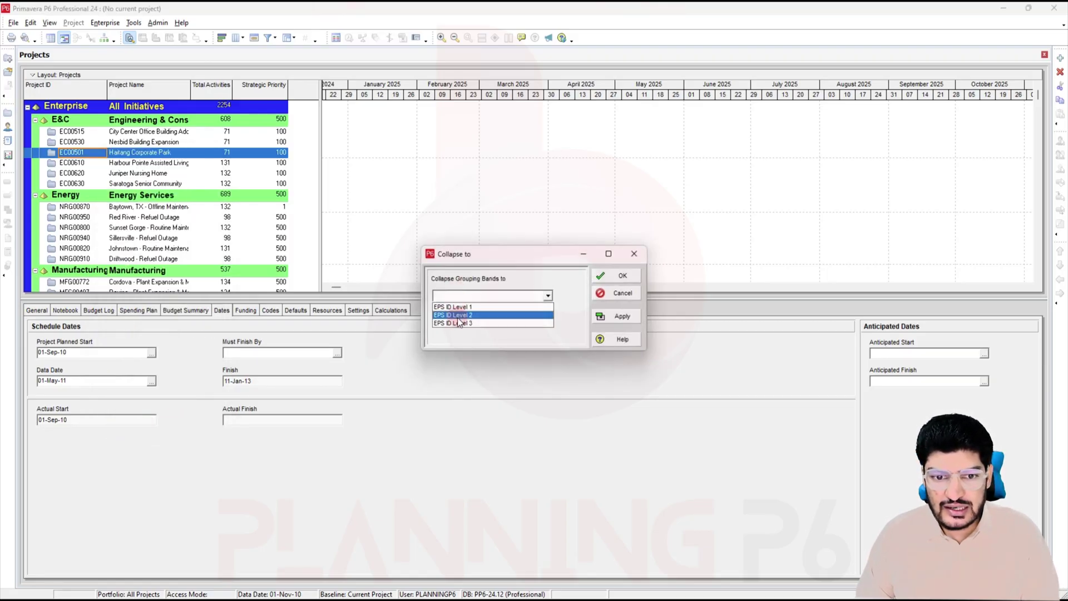
left_click(473, 312)
left_click(617, 315)
left_click(613, 293)
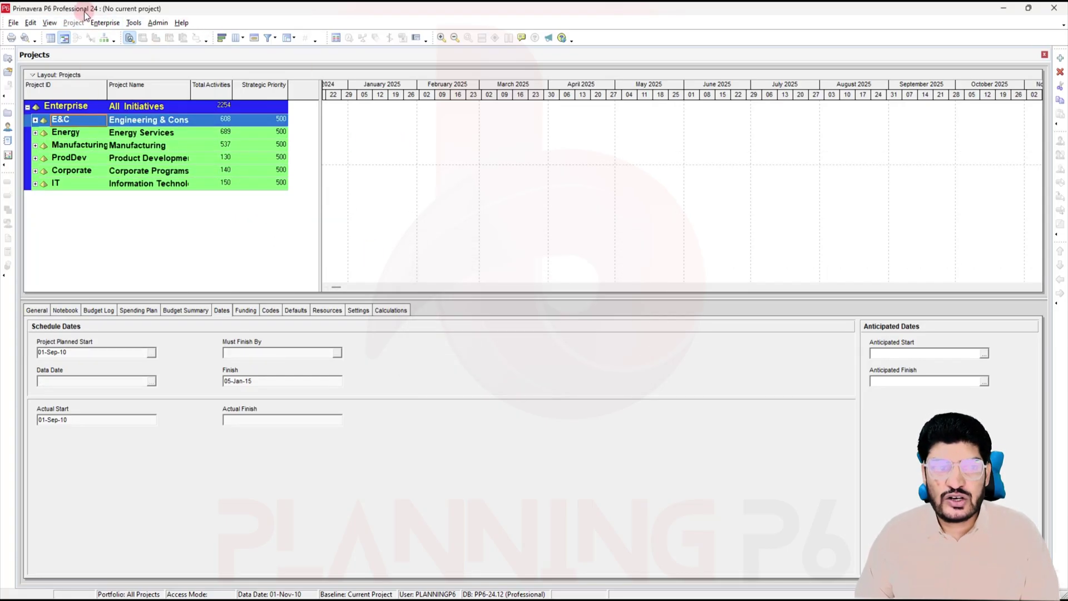
left_click(1054, 8)
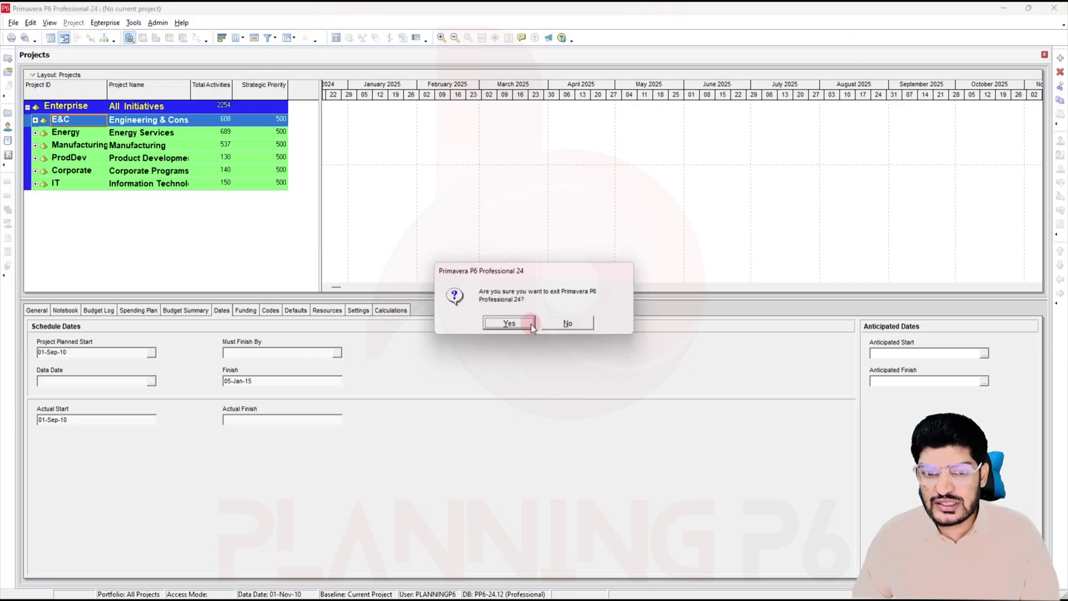
Step: Confirm exiting P6 and refresh the desktop twice
left_click(509, 323)
right_click(543, 262)
left_click(582, 312)
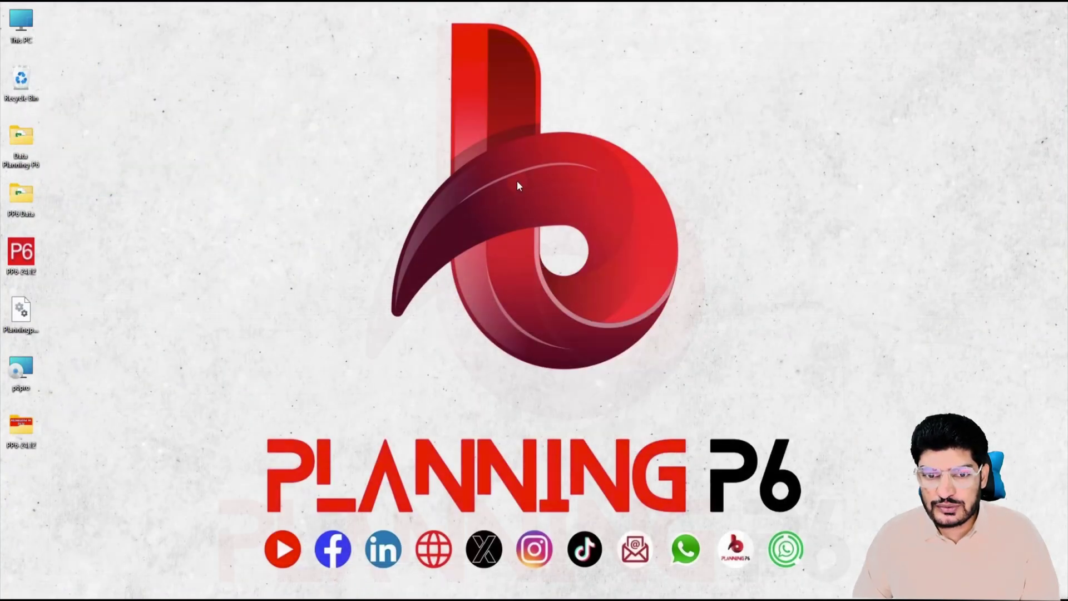
right_click(517, 181)
left_click(564, 250)
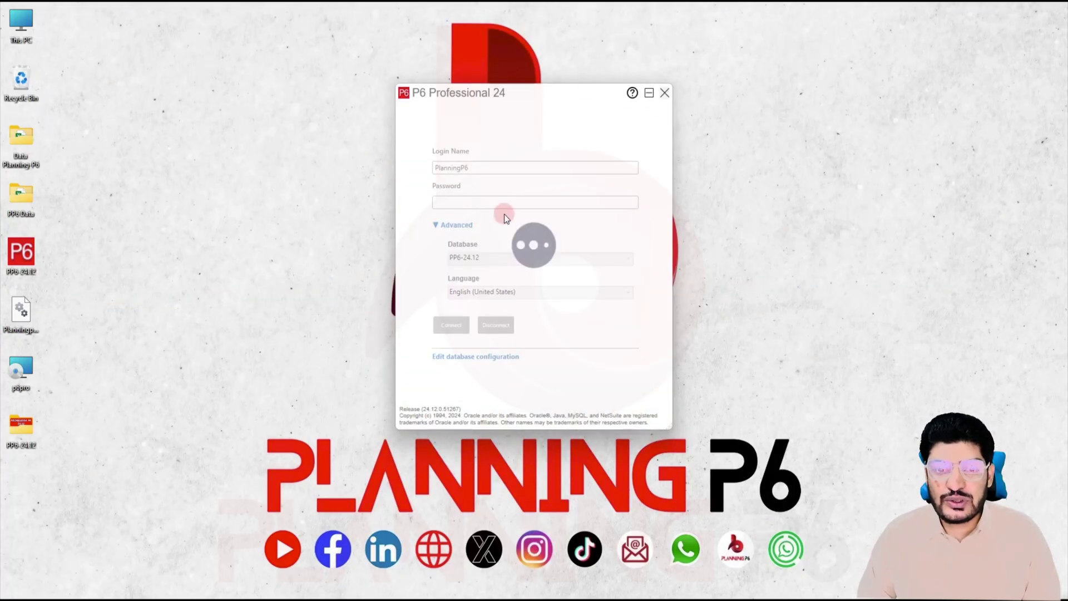
Step: Relaunch P6 Professional from the taskbar and open its Database Configuration dialog
left_click(664, 94)
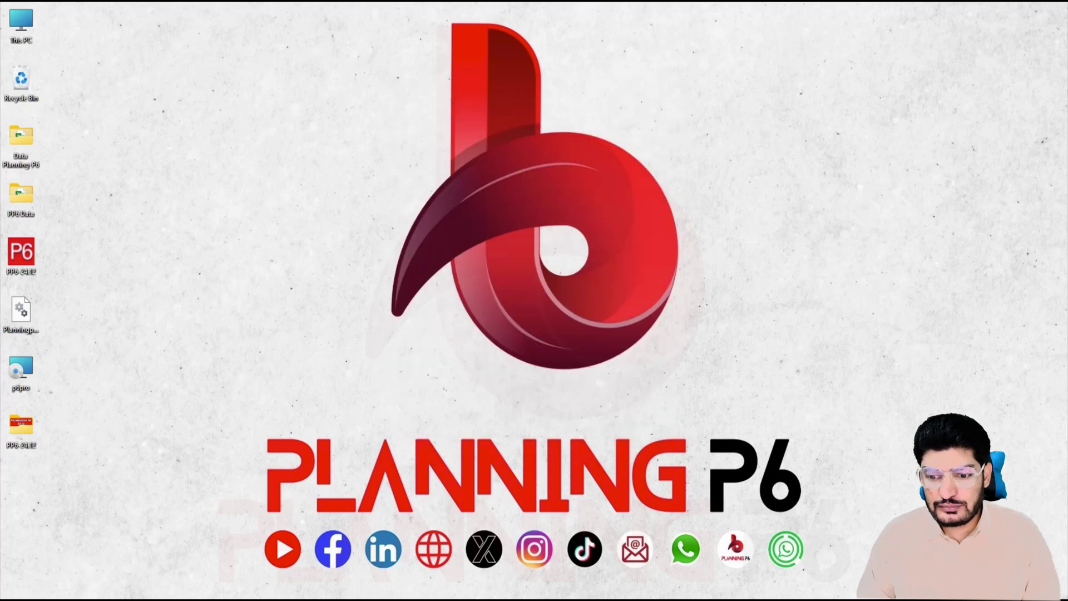
left_click(743, 576)
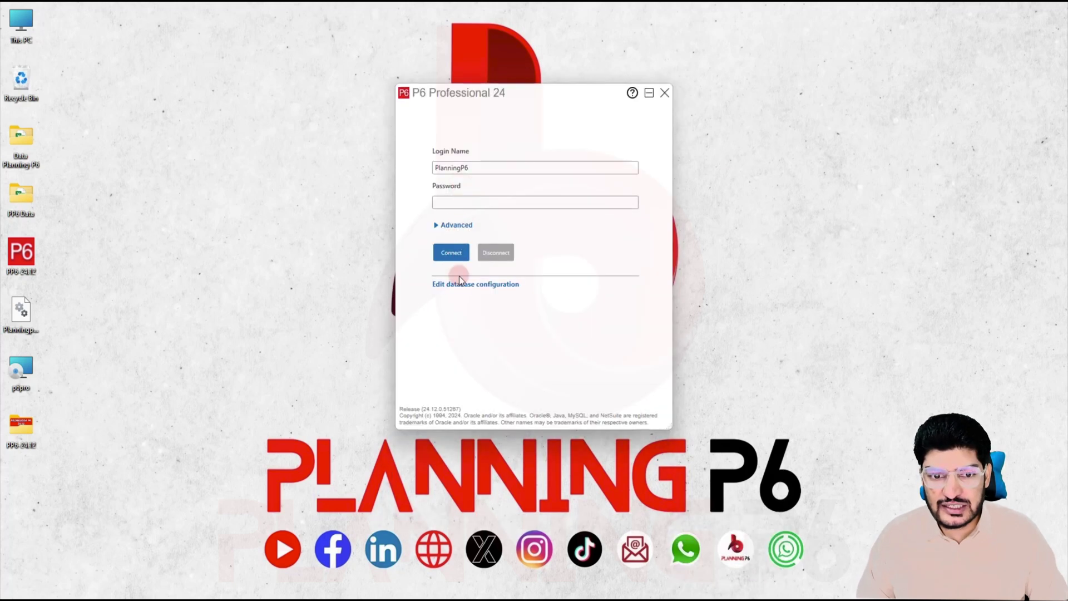
left_click(462, 285)
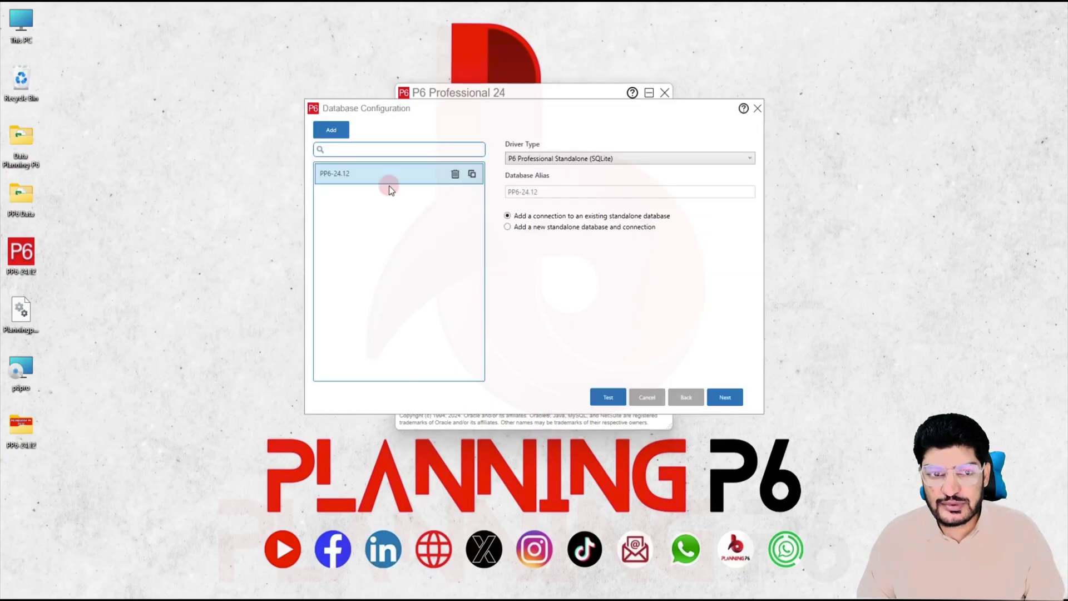
Step: Add a P6 Professional Standalone (SQLite) connection with alias 'PlanningP6-24.12'
left_click(332, 132)
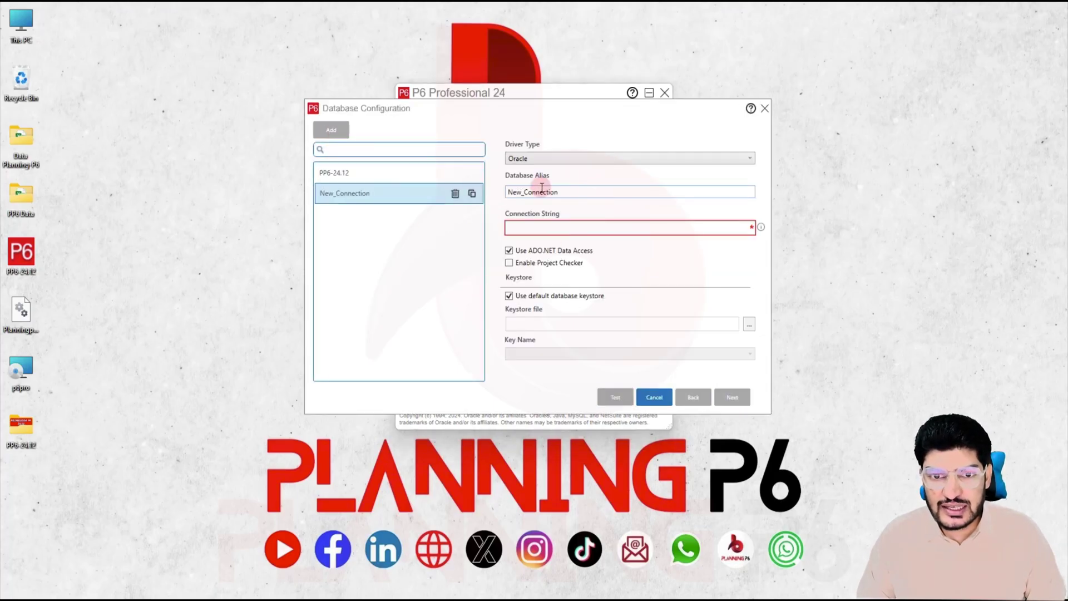
left_click(520, 158)
left_click(539, 206)
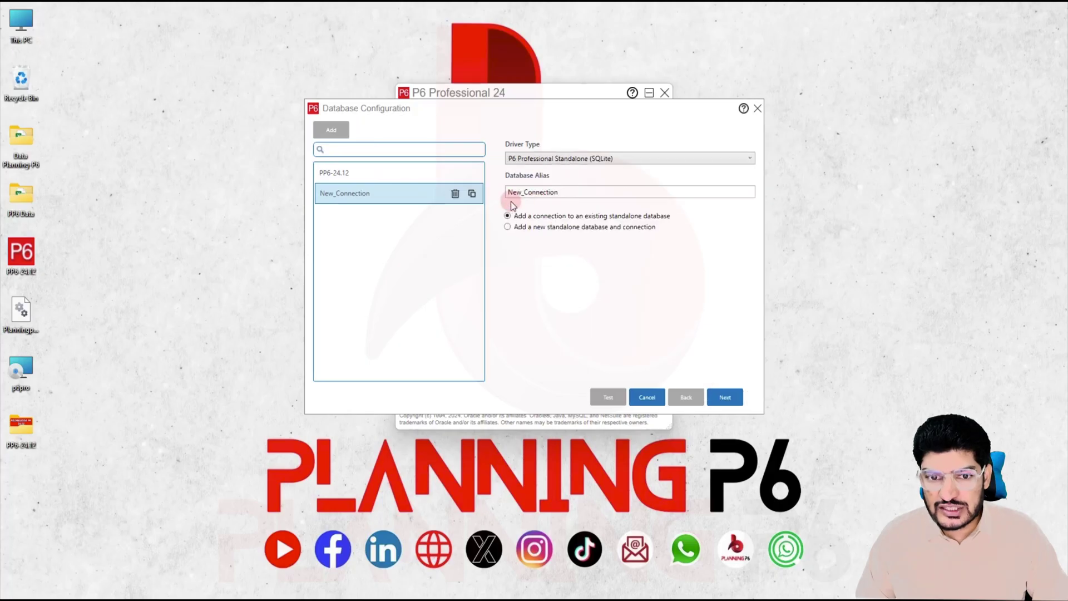
left_click_drag(563, 193, 456, 194)
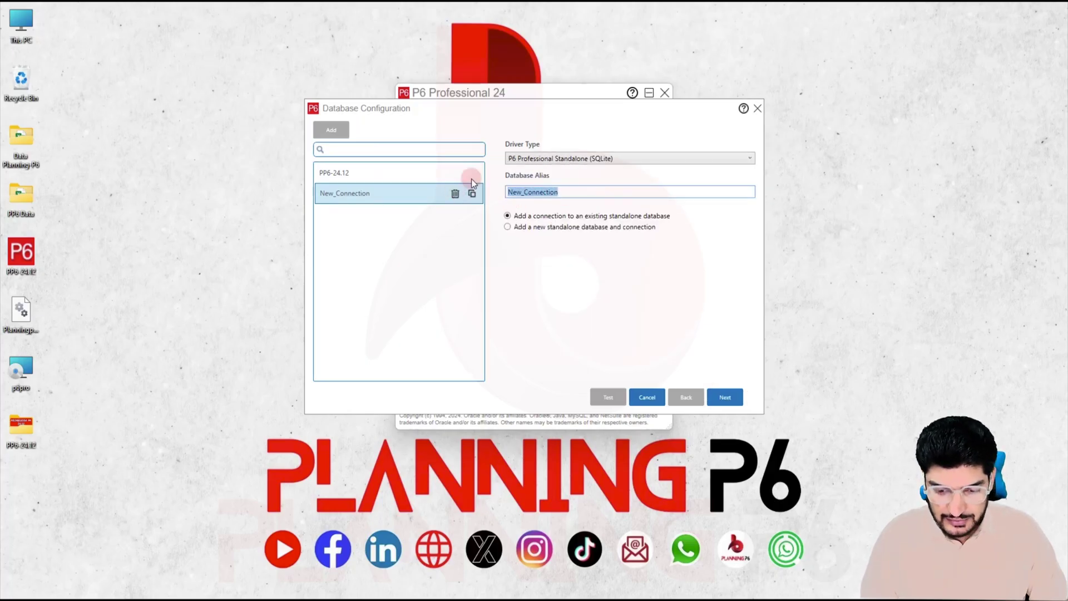
type("Pl")
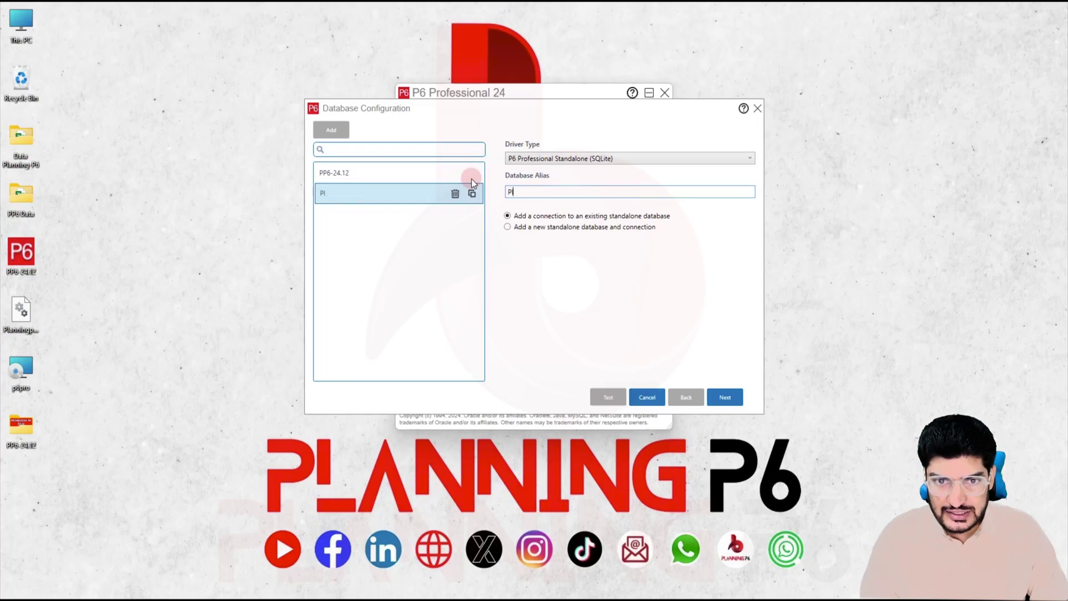
type("anning")
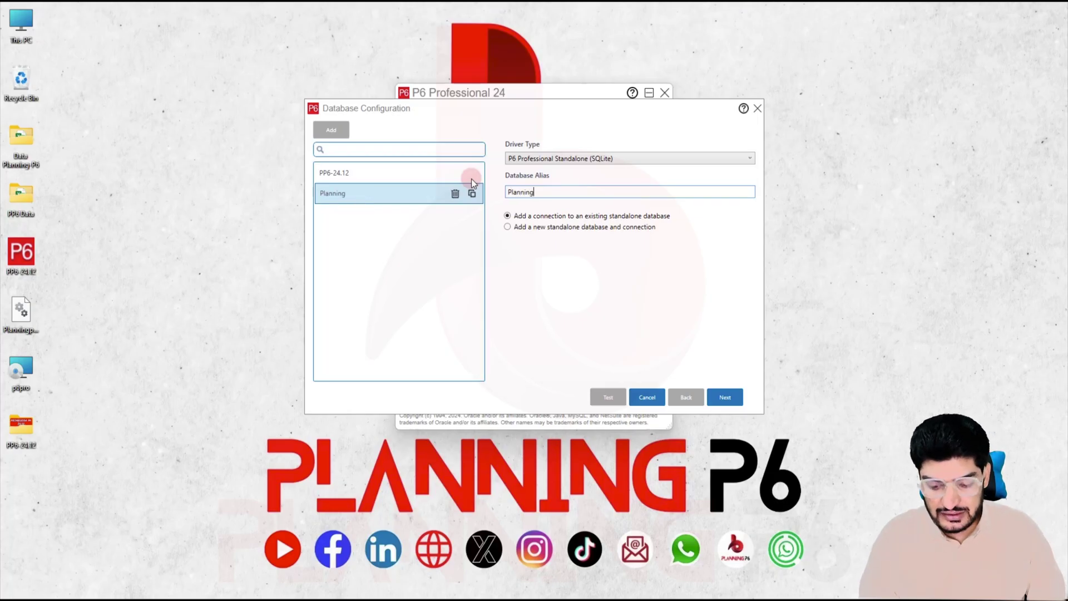
type("P6-2")
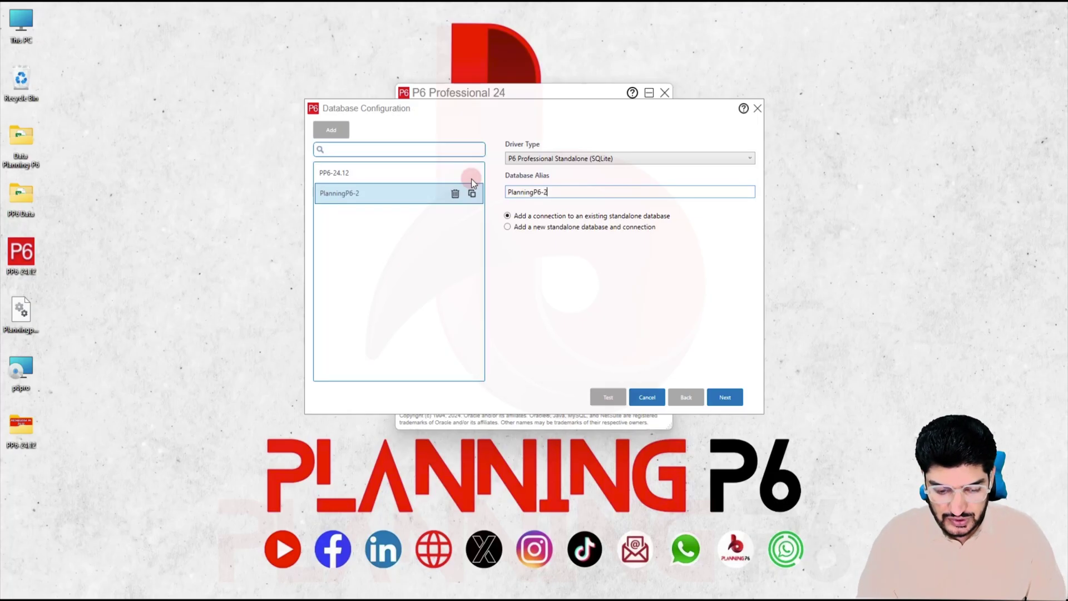
type("4.12")
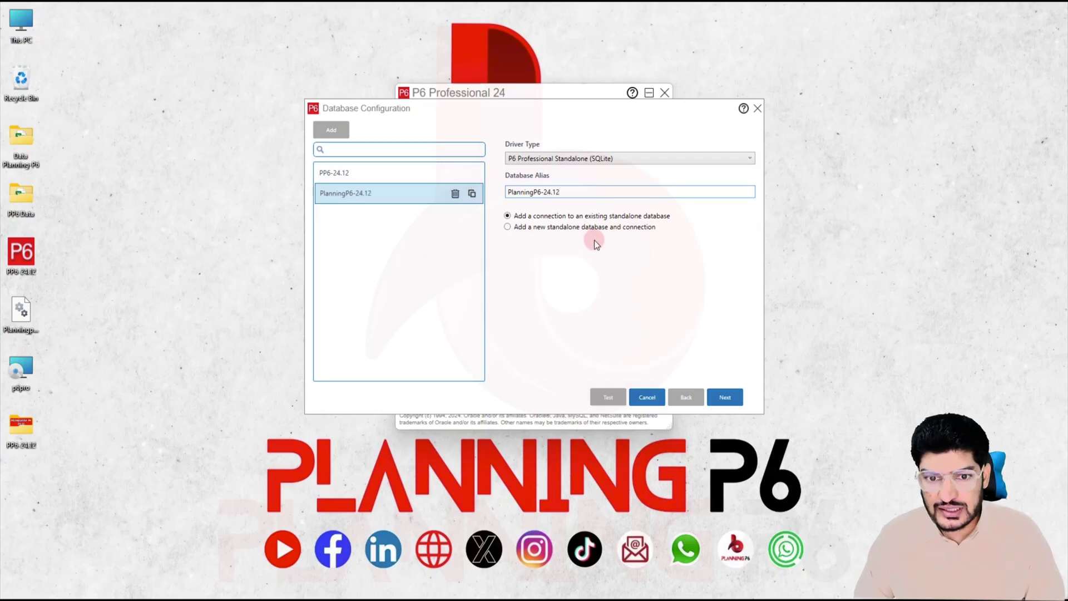
left_click(725, 397)
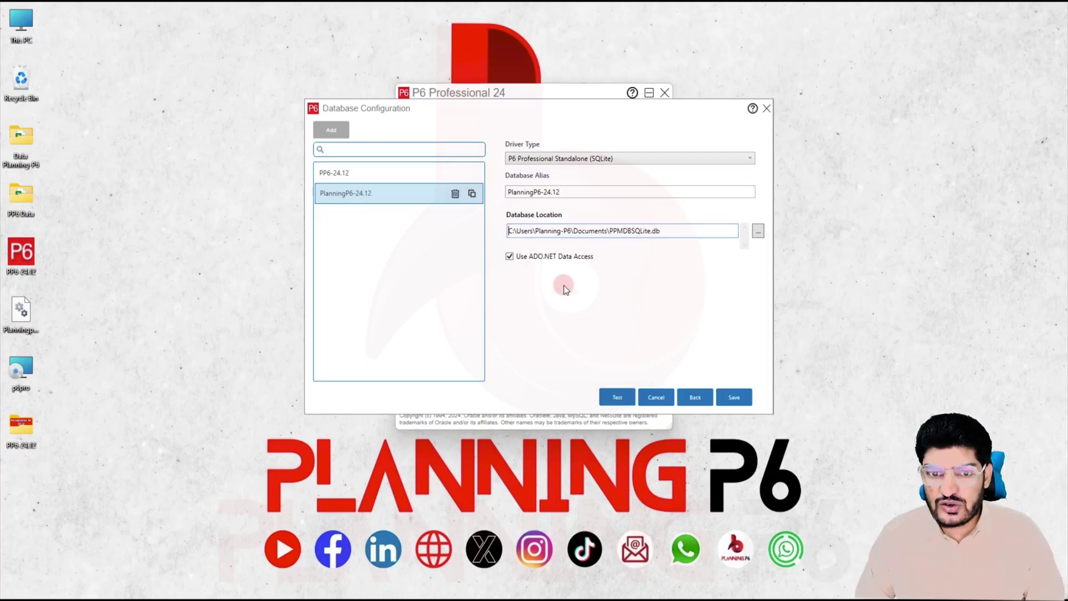
Step: Point it to the Planningp6-Database file on the Desktop, save, and close the configuration
left_click(758, 230)
left_click(346, 212)
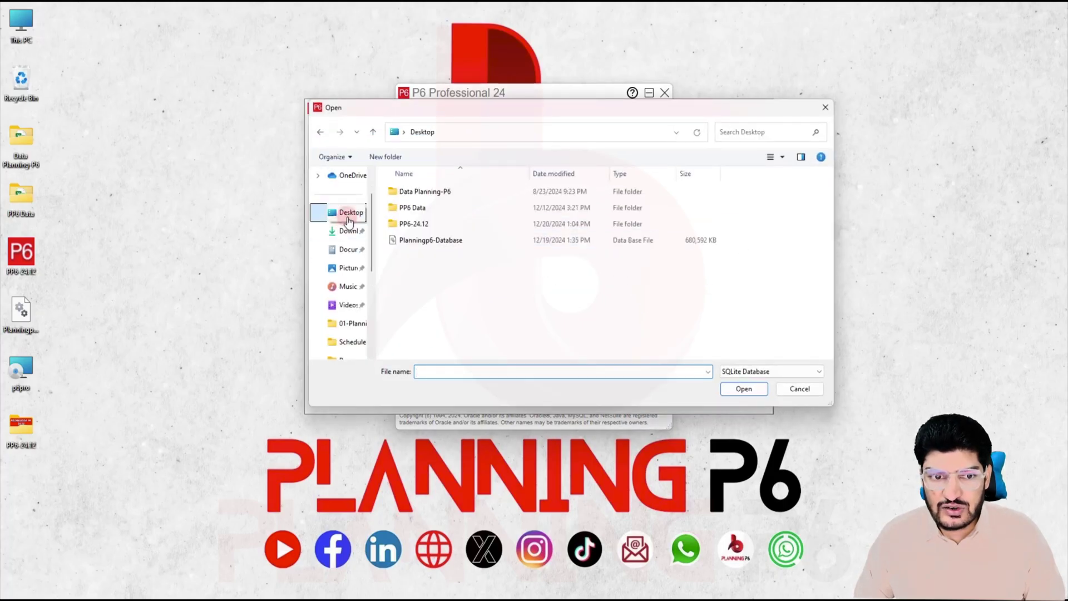
left_click(431, 239)
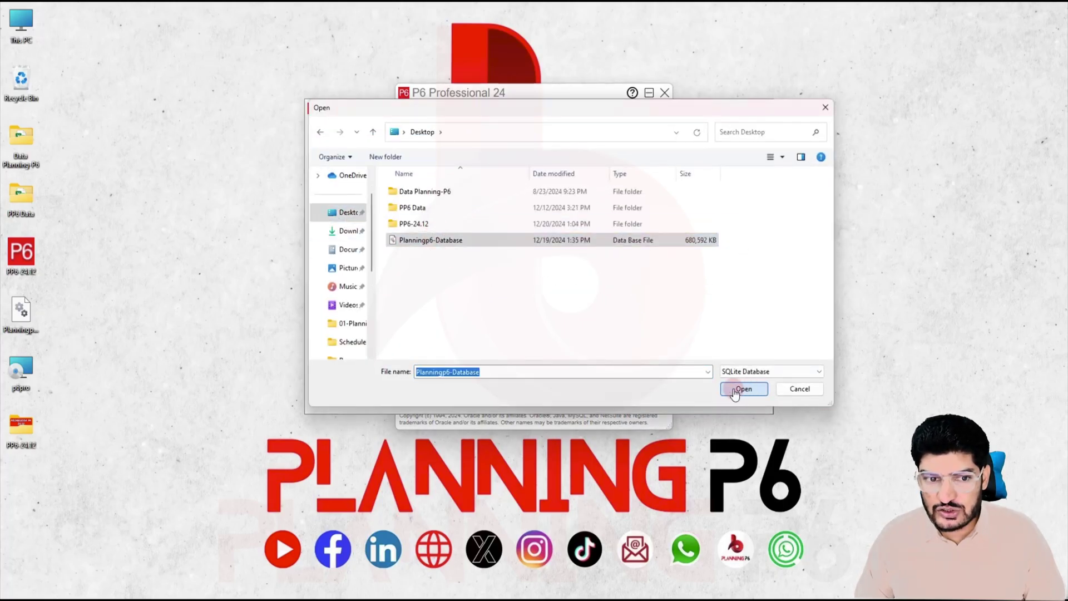
left_click(744, 389)
left_click(737, 397)
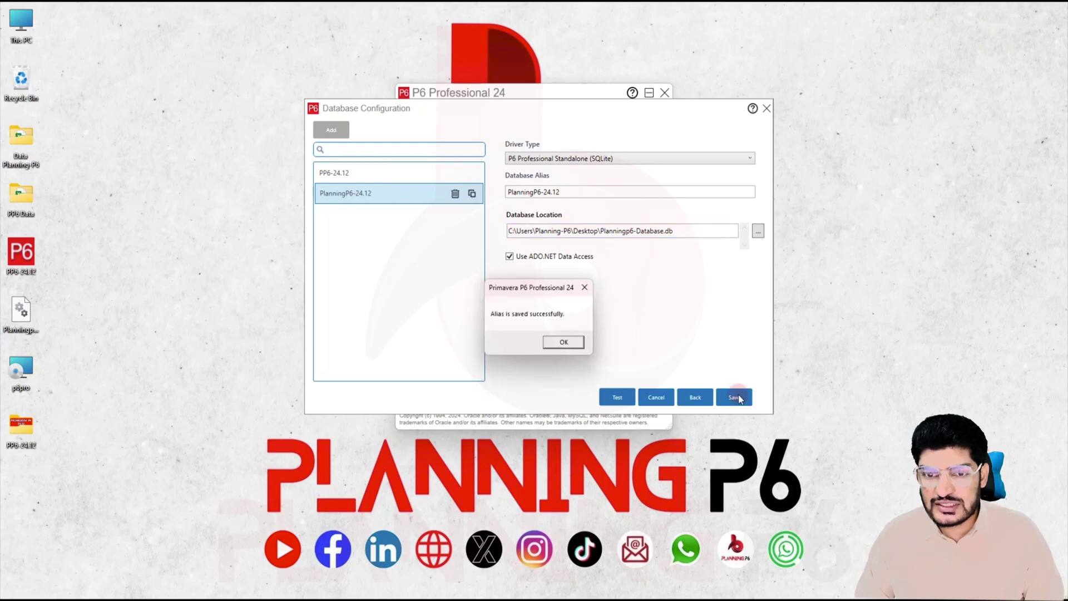
left_click(570, 343)
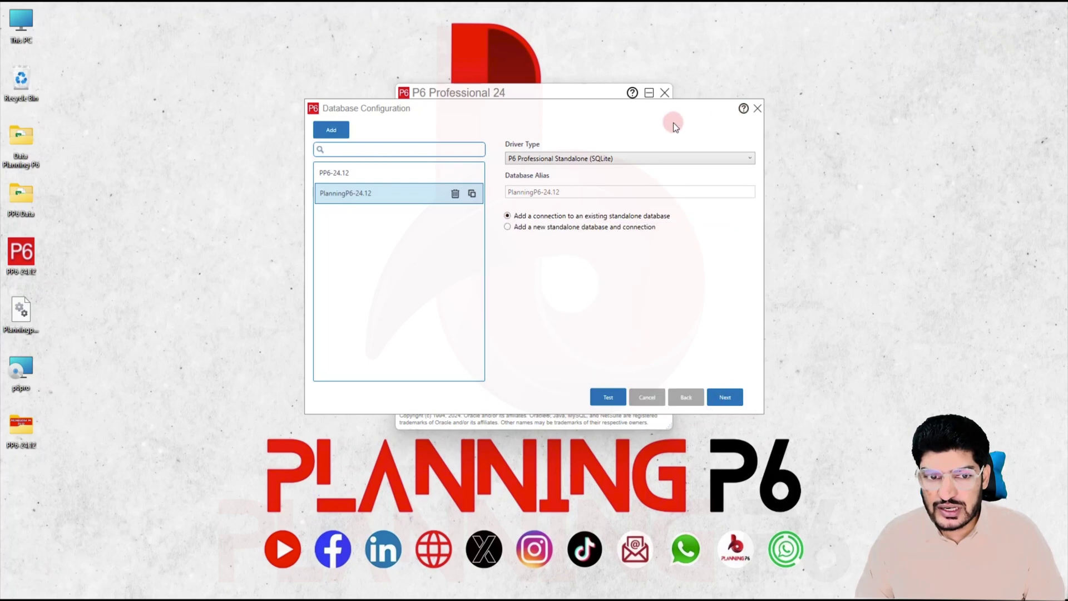
left_click(757, 109)
Step: Log in to the PlanningP6-24.12 database by entering the account password
left_click(445, 225)
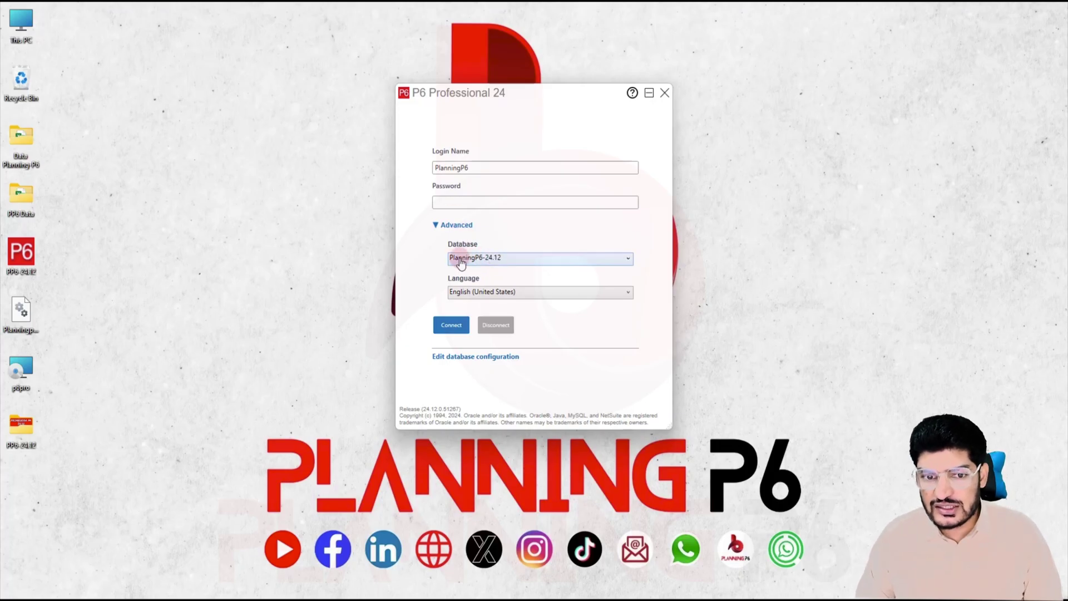
left_click(498, 200)
type("•••")
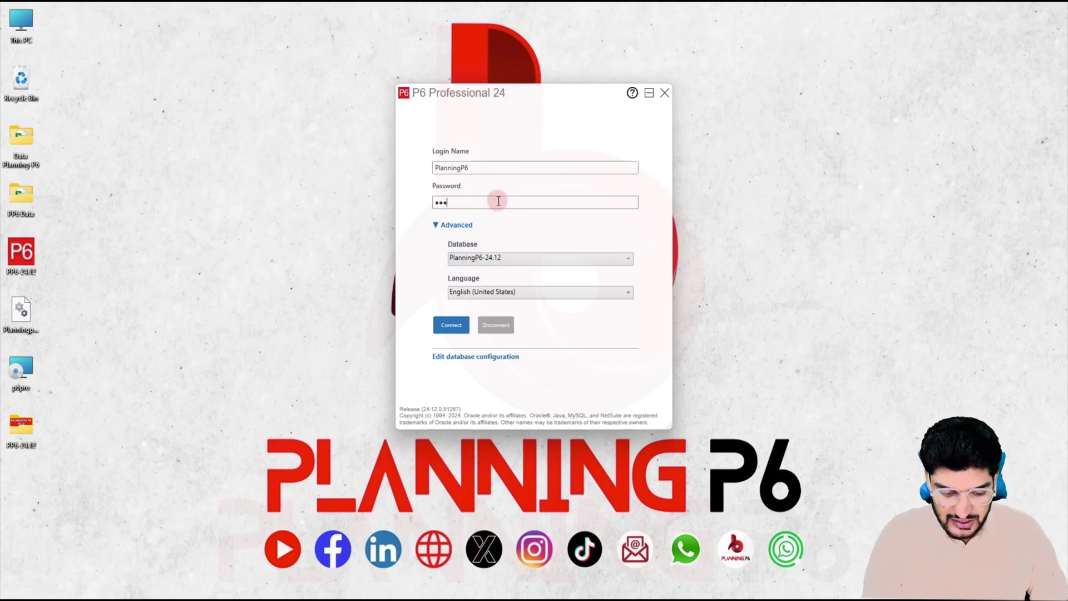
type("•••")
key("Return")
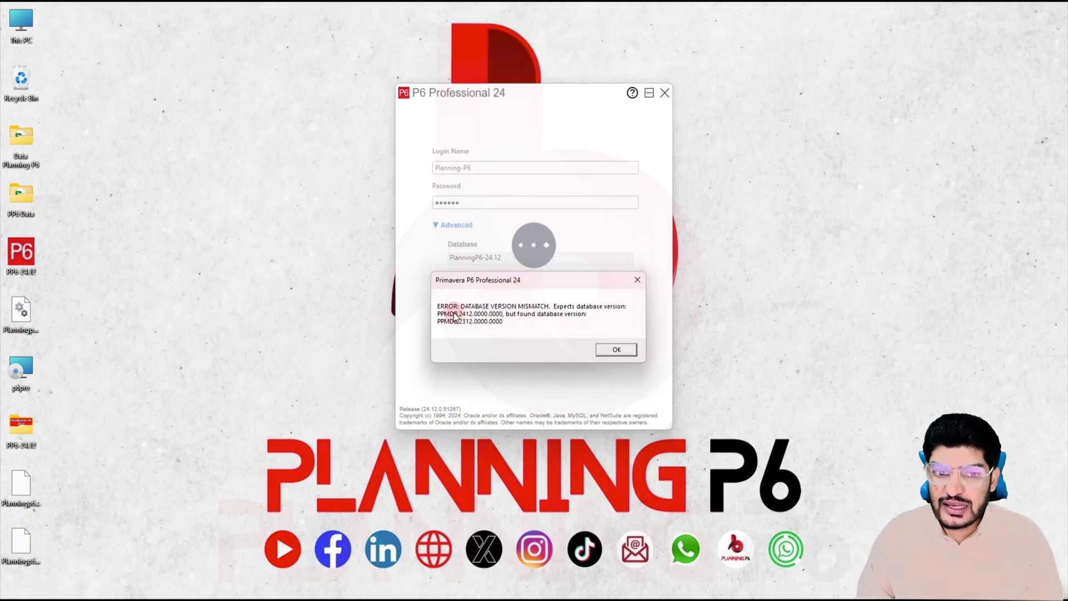
Step: Accept the version mismatch and upgrade the SQLite database from 23.12 to the 24.12 schema
left_click(617, 350)
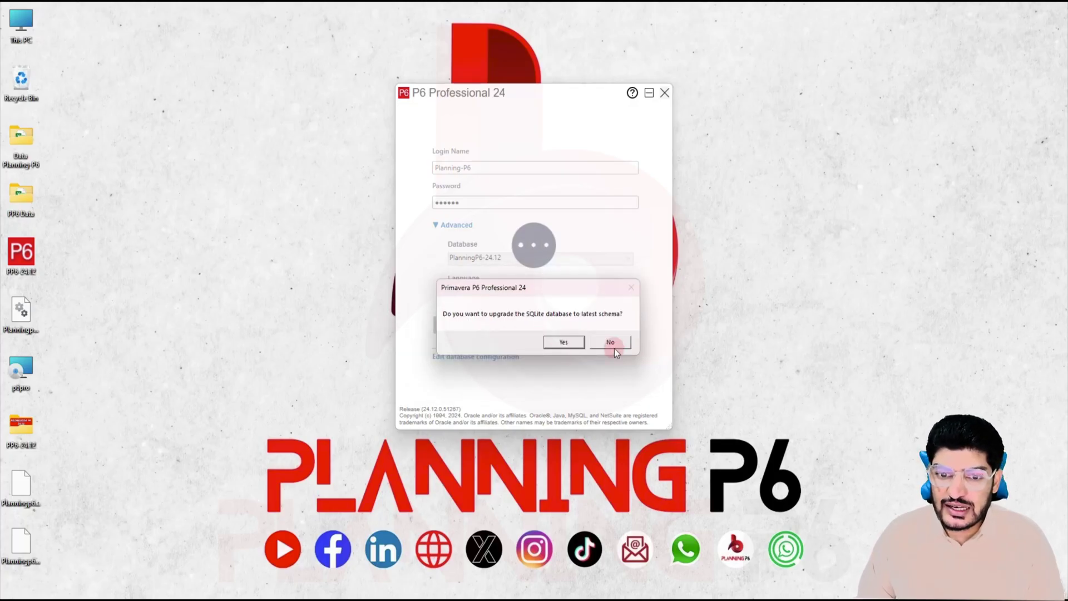
left_click(564, 341)
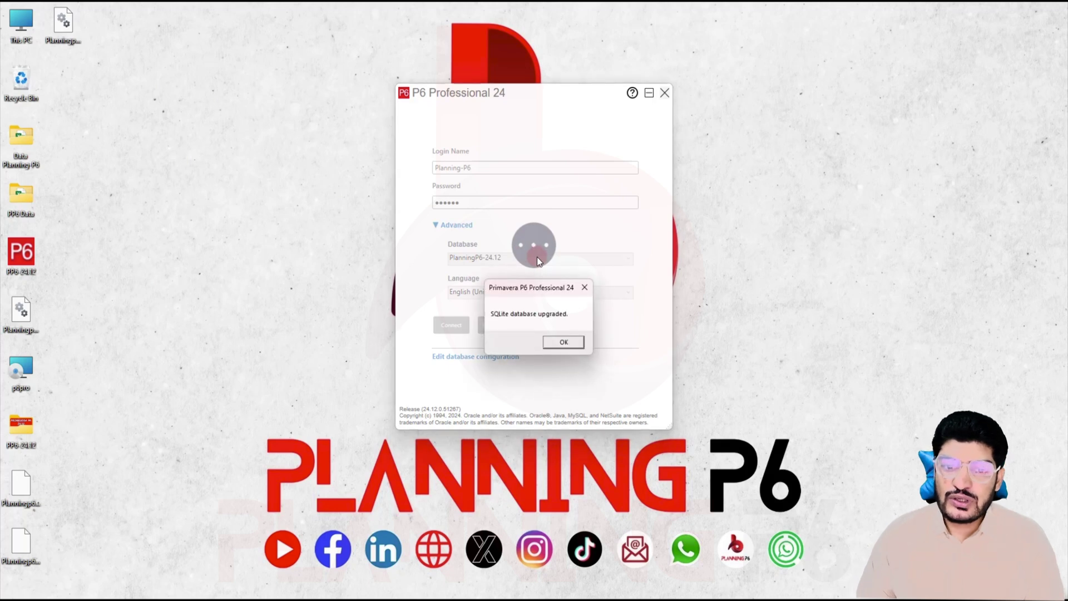
left_click(571, 343)
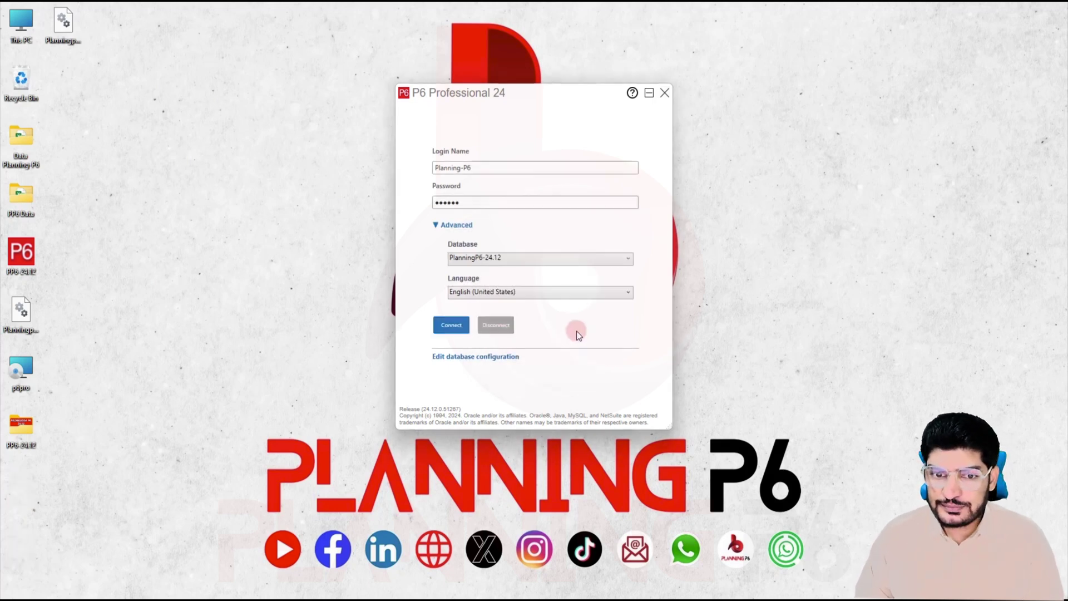
Step: Connect to PlanningP6-24.12 and open project PP6-25-026 from the Projects list
left_click(457, 327)
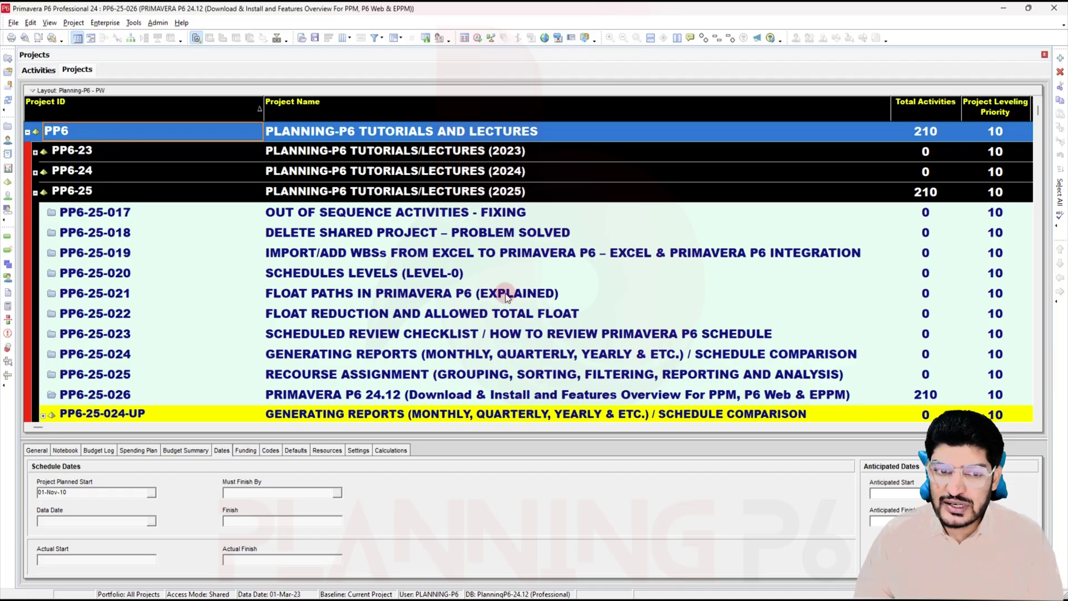
left_click(328, 394)
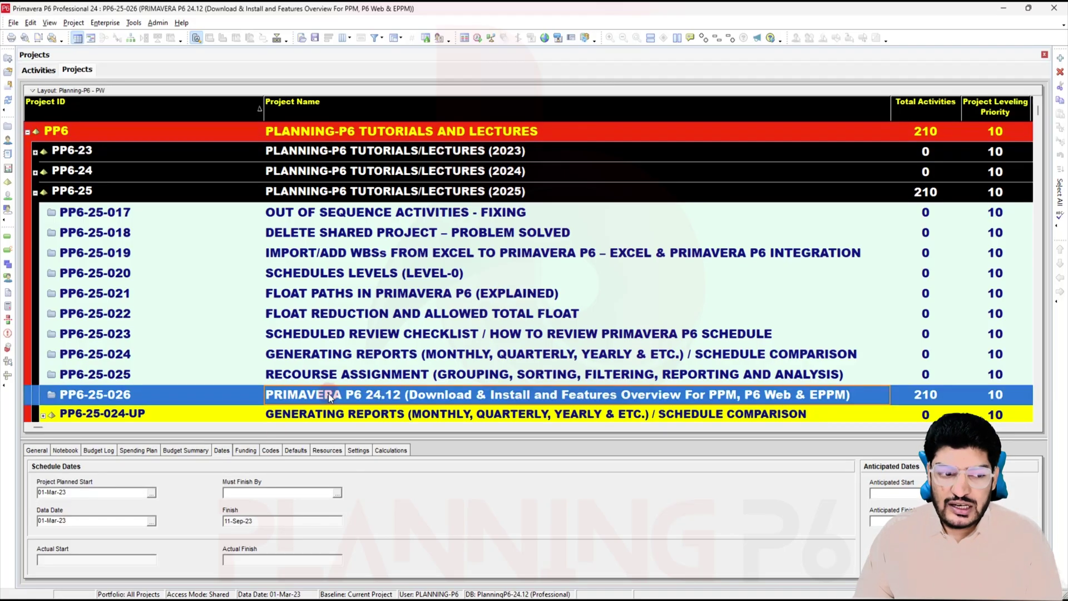
right_click(328, 393)
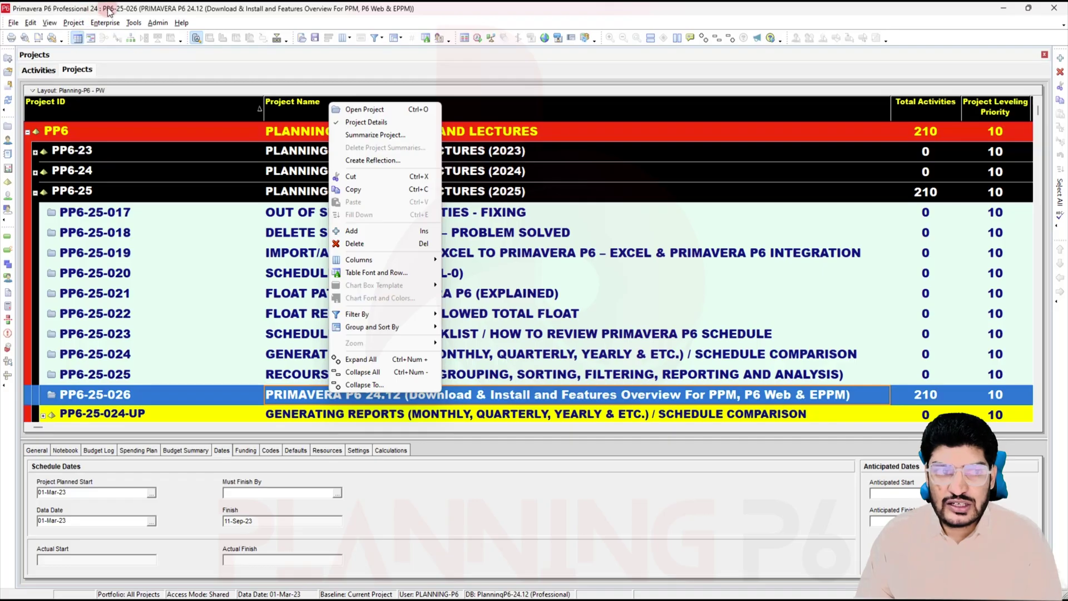
left_click(370, 111)
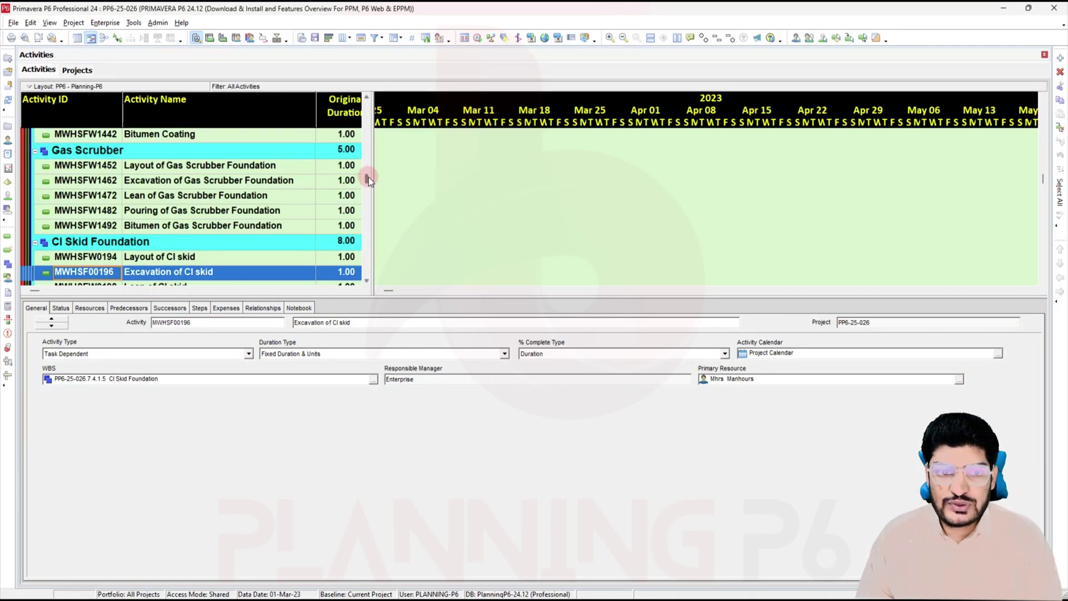
Step: Widen the activity table to show Start and Finish, and collapse grouping to WBS Level 2
left_click_drag(373, 172, 627, 198)
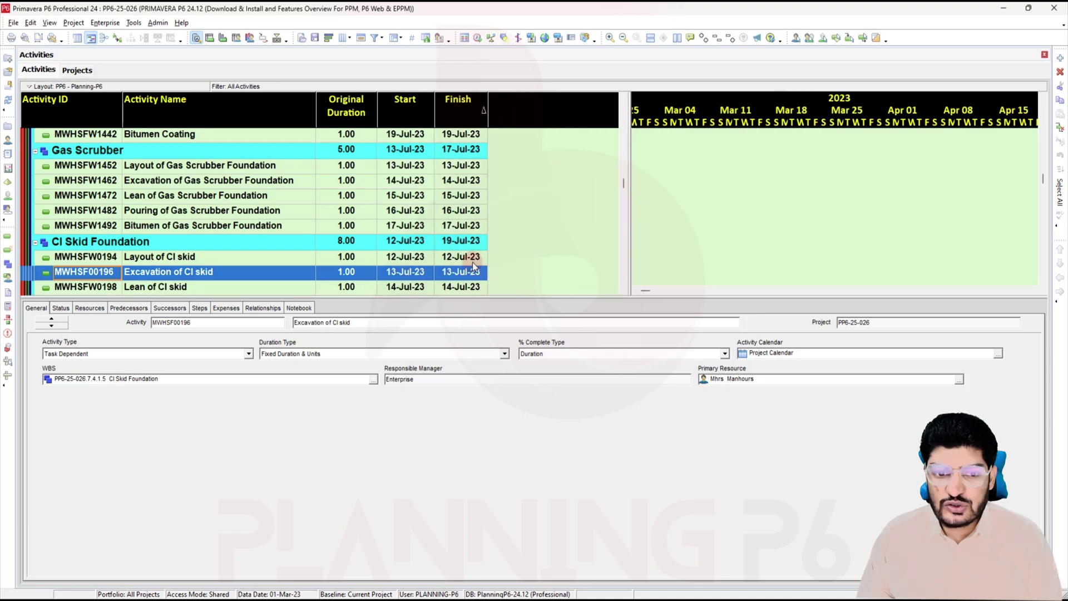
right_click(360, 170)
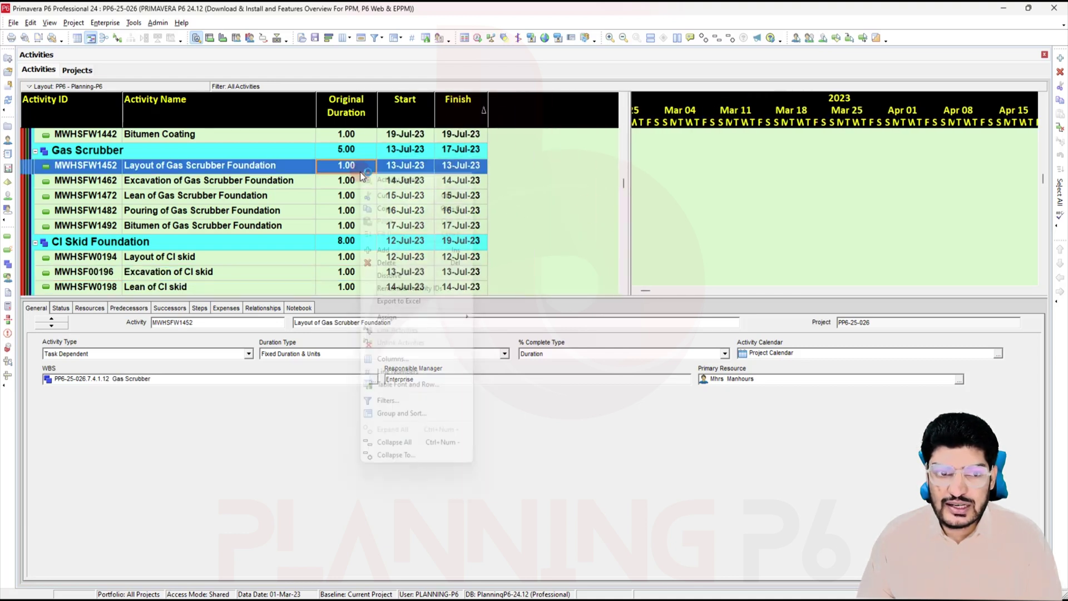
left_click(404, 456)
left_click(475, 296)
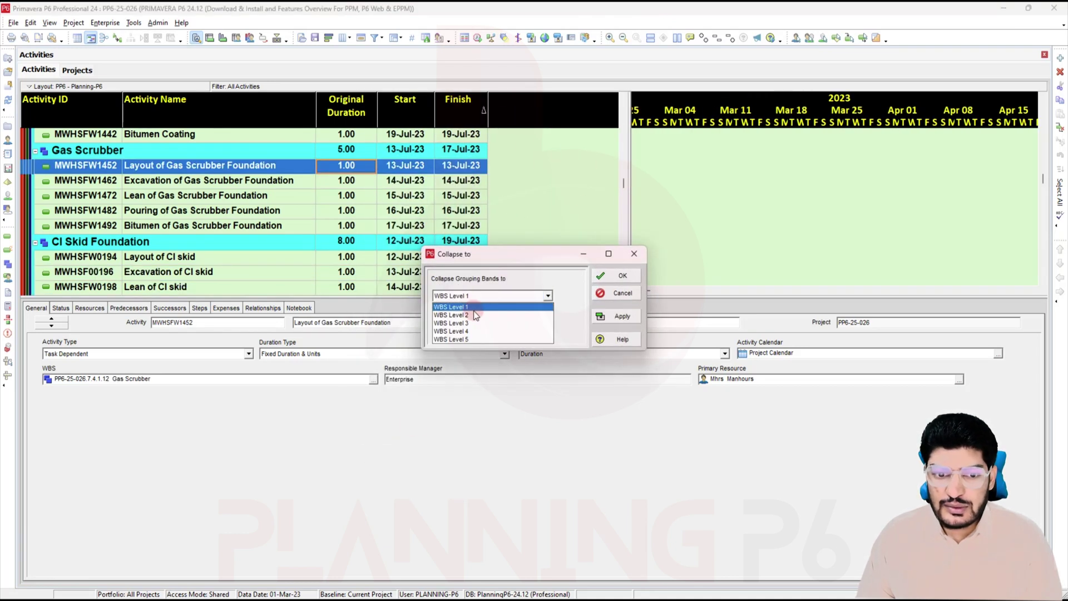
left_click(474, 316)
left_click(612, 317)
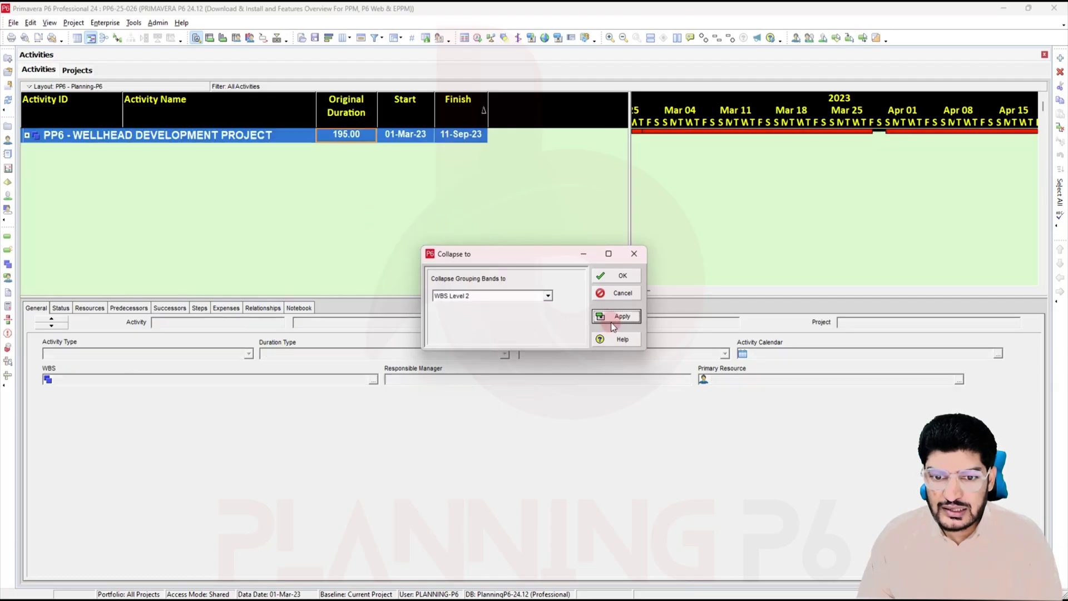
left_click(608, 278)
Step: Collapse grouping to WBS Level 3 to show the six phases, enlarge the table, and show the overview slide
right_click(204, 179)
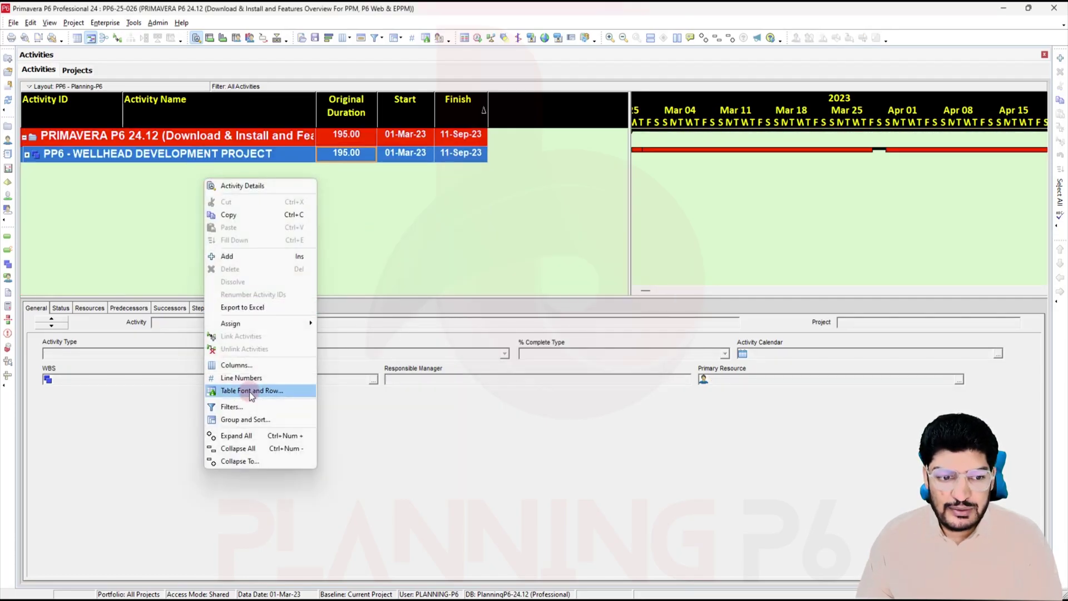
left_click(252, 461)
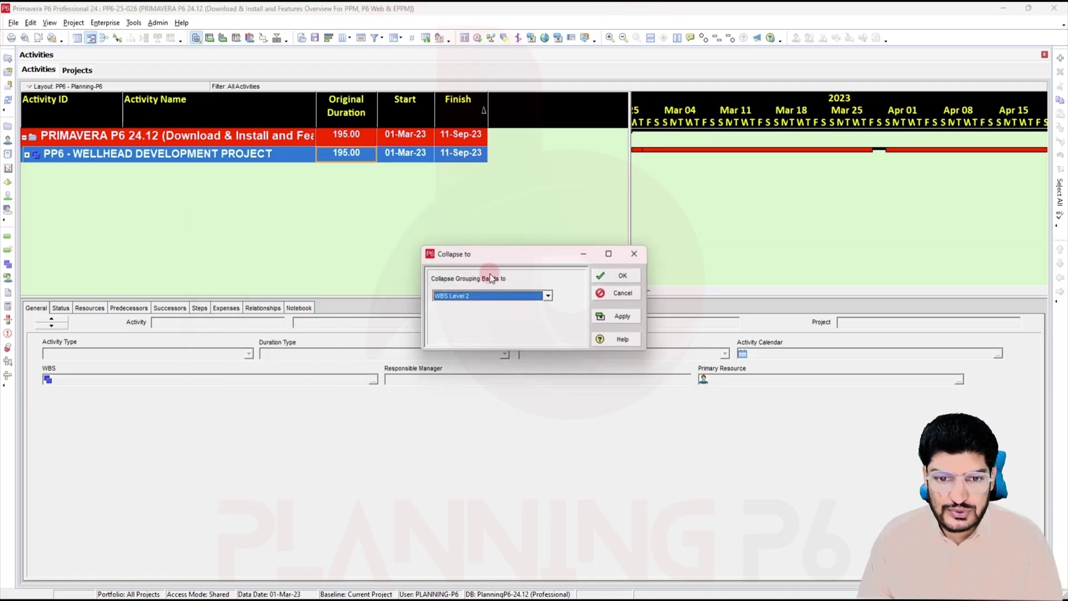
left_click(475, 296)
left_click(477, 323)
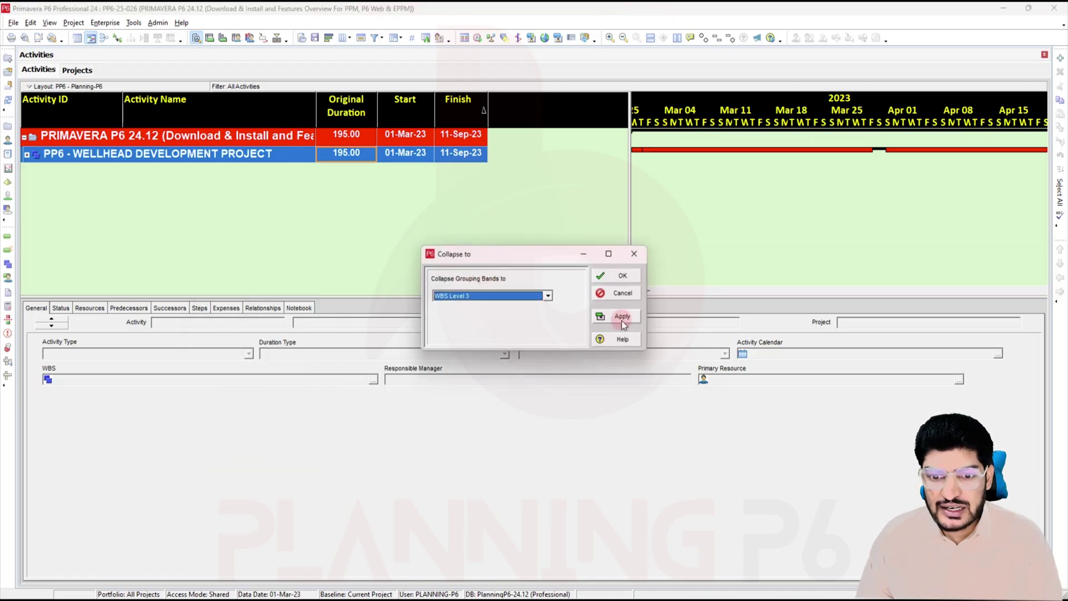
left_click(623, 318)
left_click(628, 276)
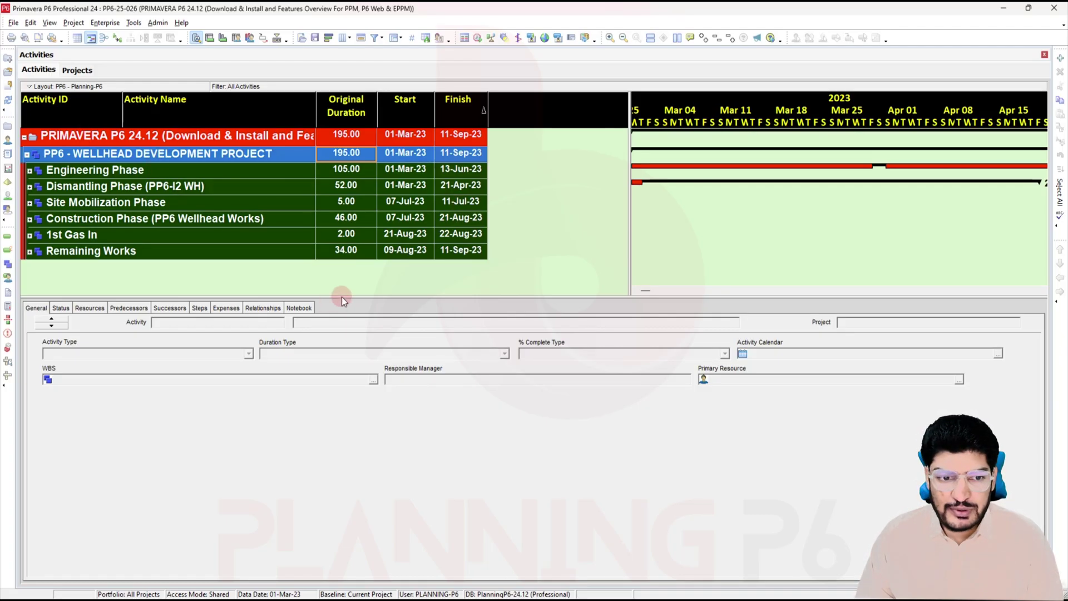
left_click_drag(343, 299, 343, 359)
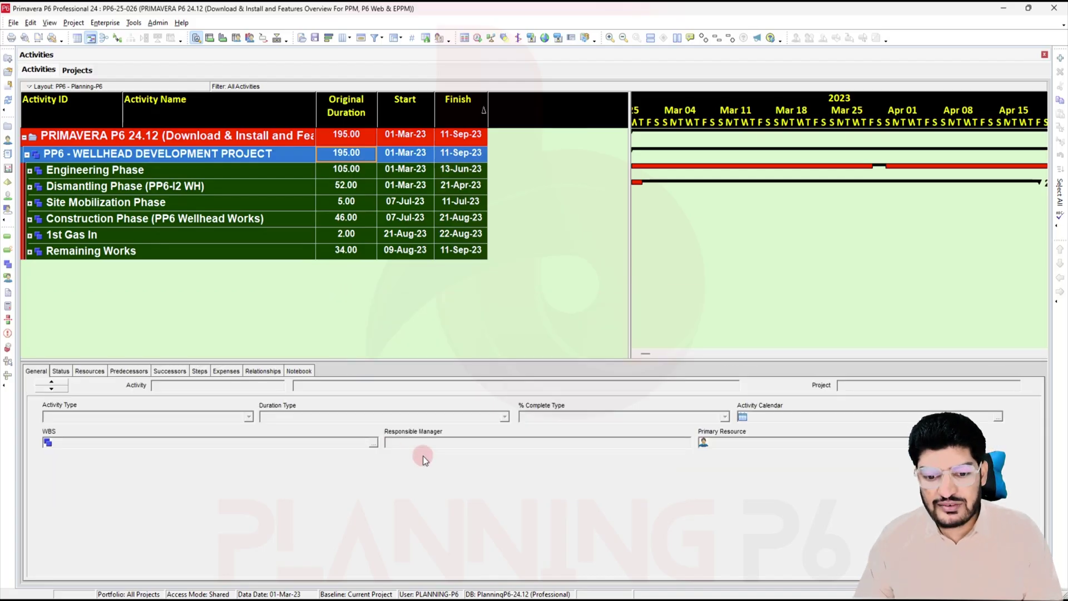
left_click(720, 599)
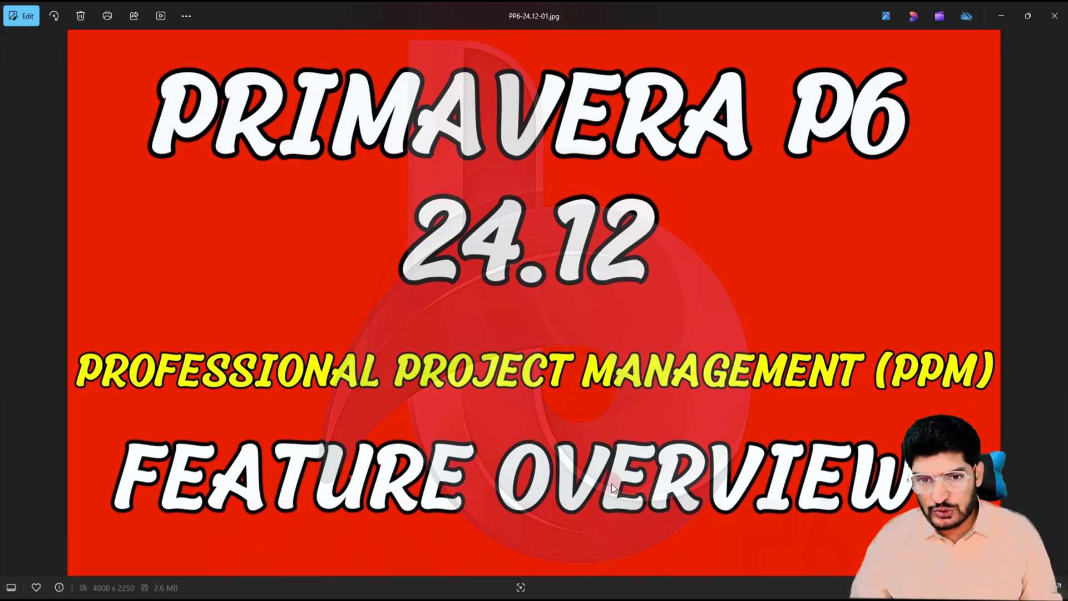
Step: Advance from the feature overview title slide to the 'Total 10 Updates' slide
key("Right")
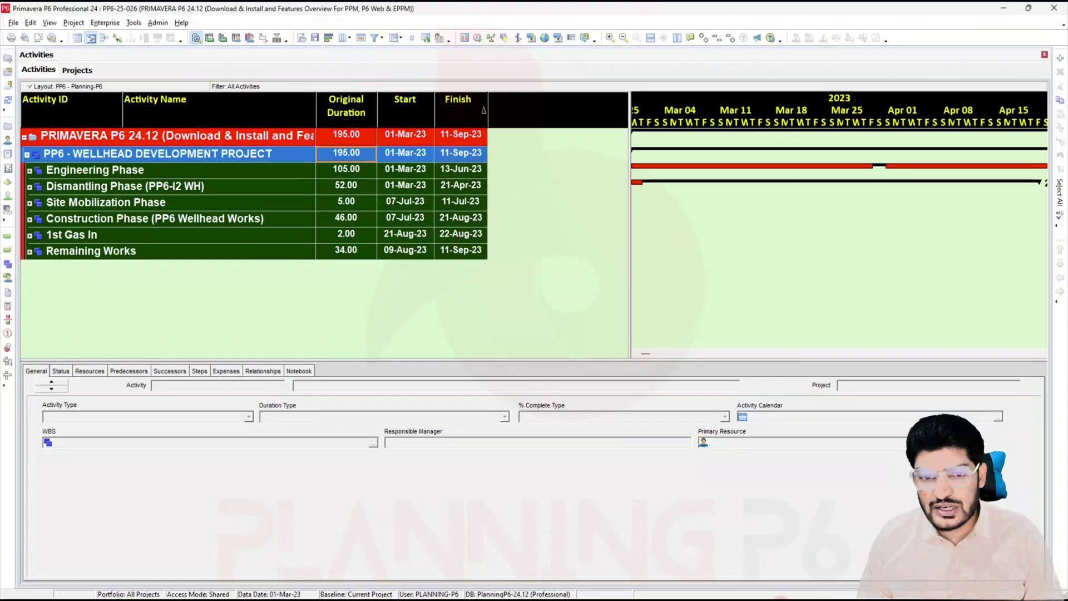
Step: Expand all WBS groups back into their activities
right_click(165, 206)
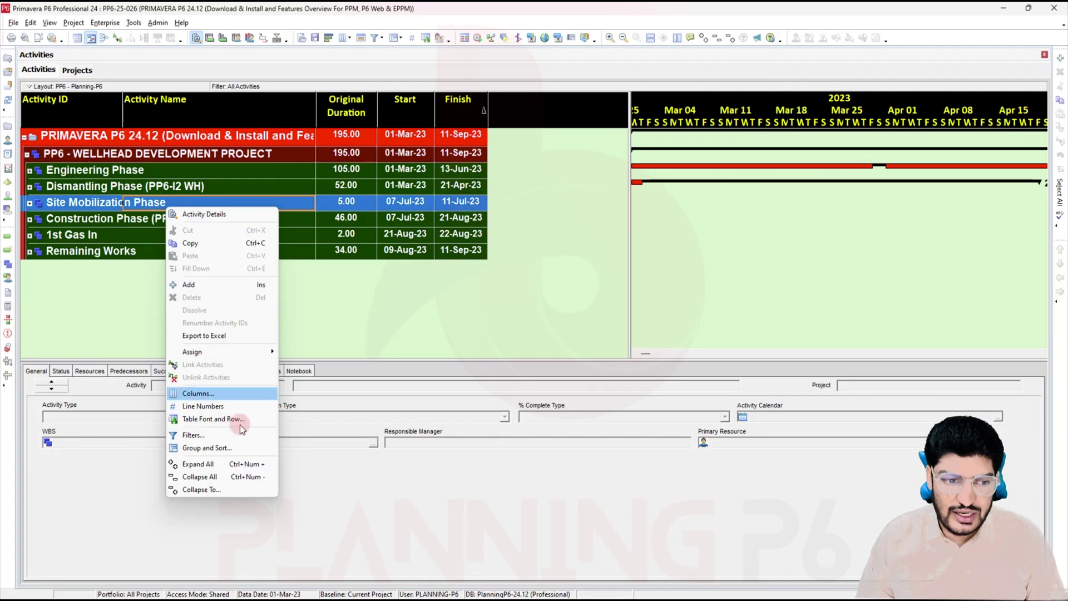
left_click(227, 463)
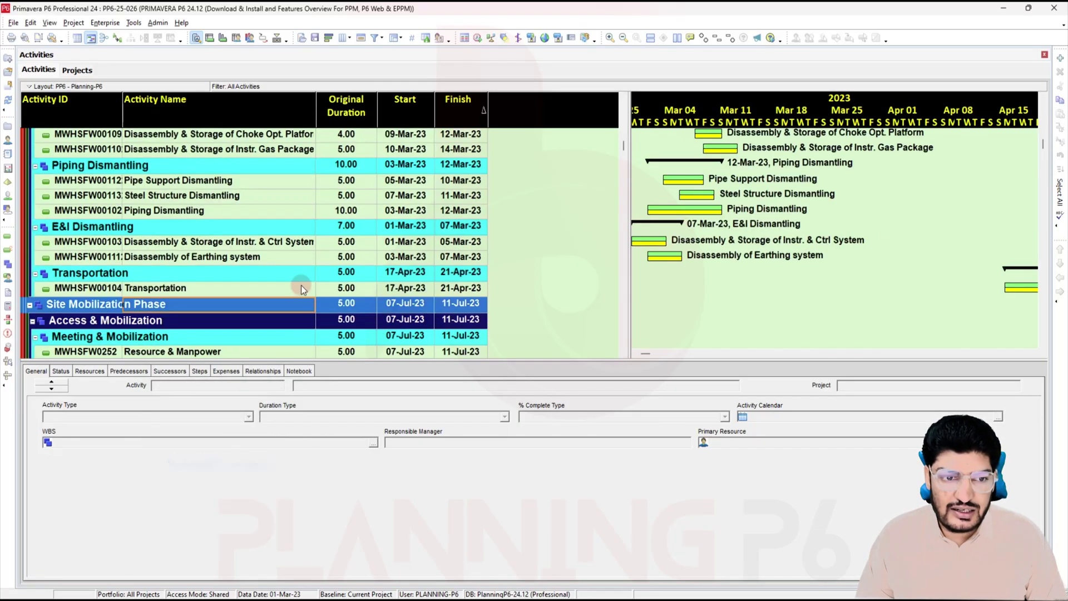
scroll(301, 281, "up", 3)
Step: Select the seven Equipment Dismantling activities, checking the Edit menu's Unlink Activities command
left_click(218, 205)
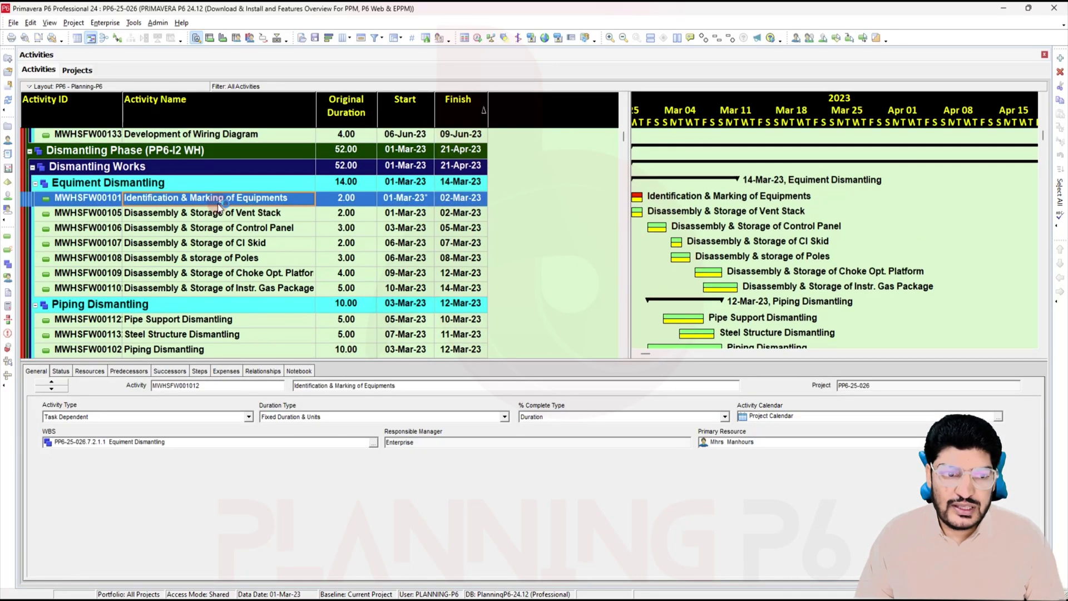
left_click(31, 23)
left_click(66, 46)
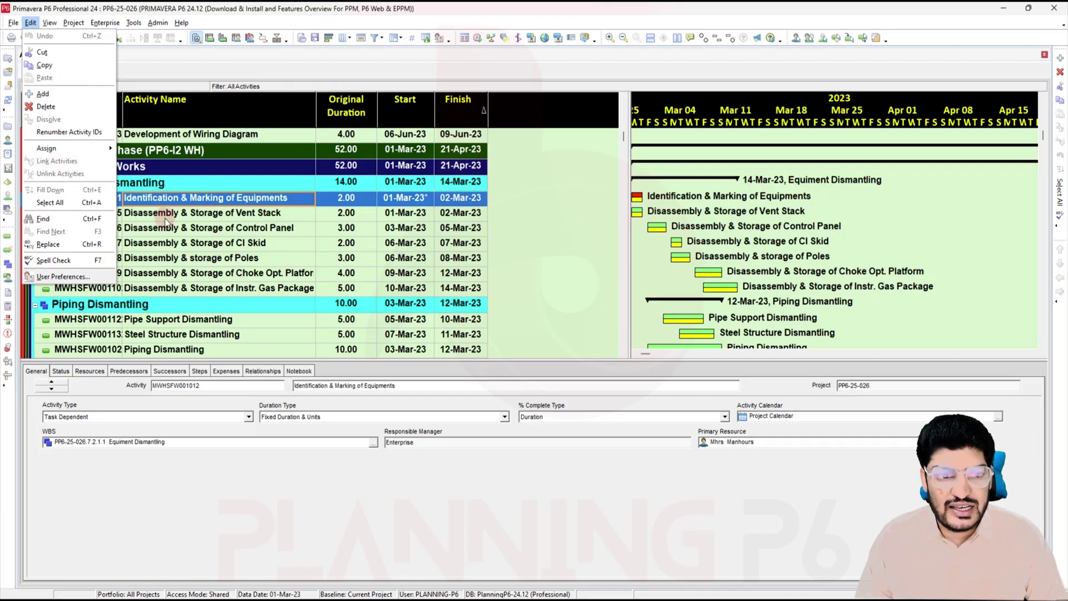
left_click(219, 293)
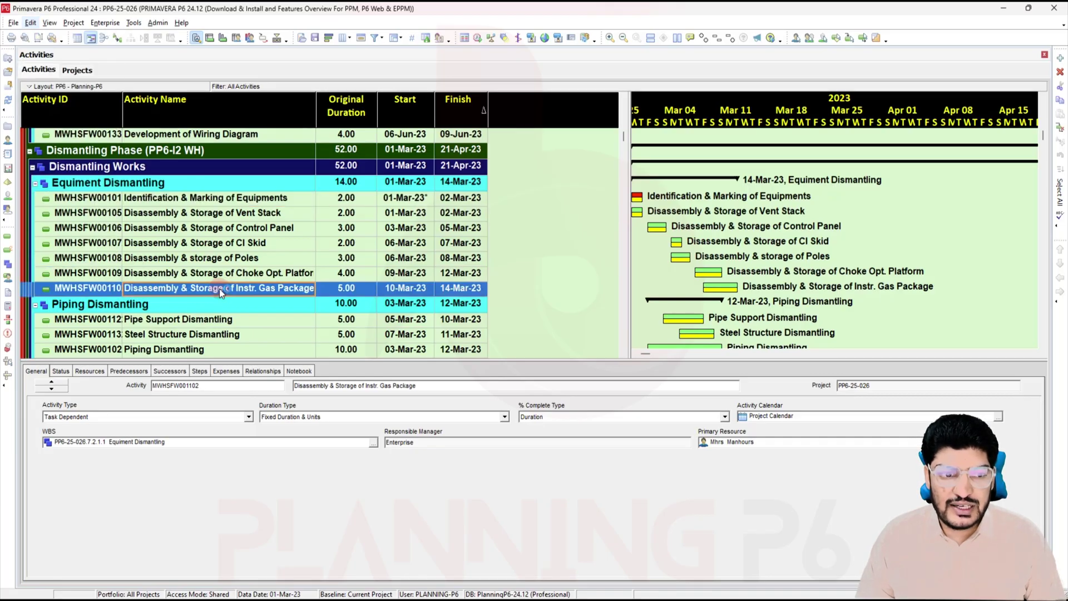
left_click(213, 198, "shift")
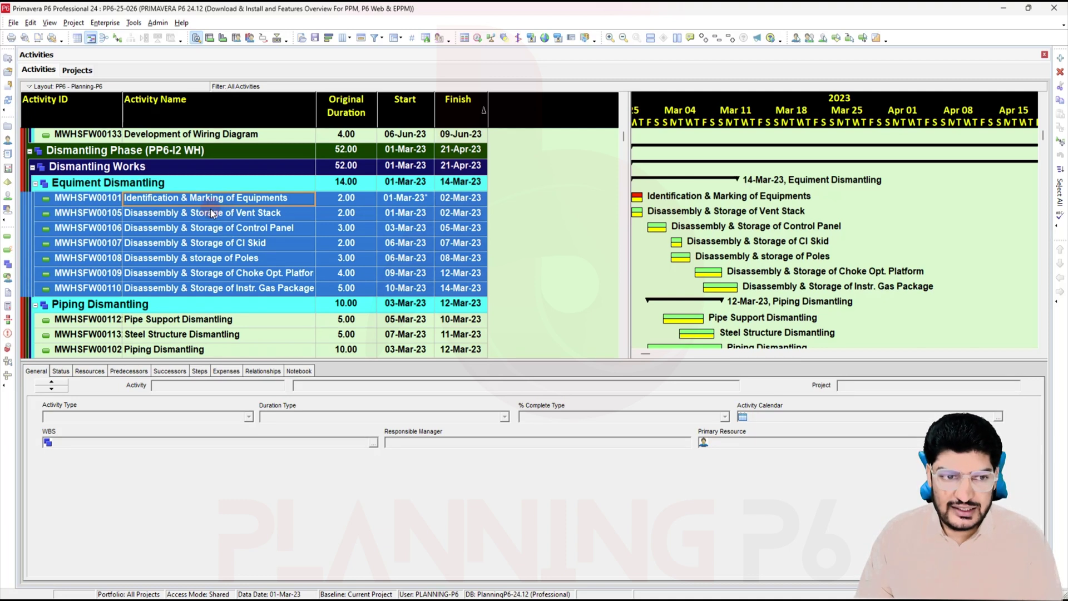
Step: Review the Control Panel activity's relationships and select all seven Equipment Dismantling activities
right_click(194, 218)
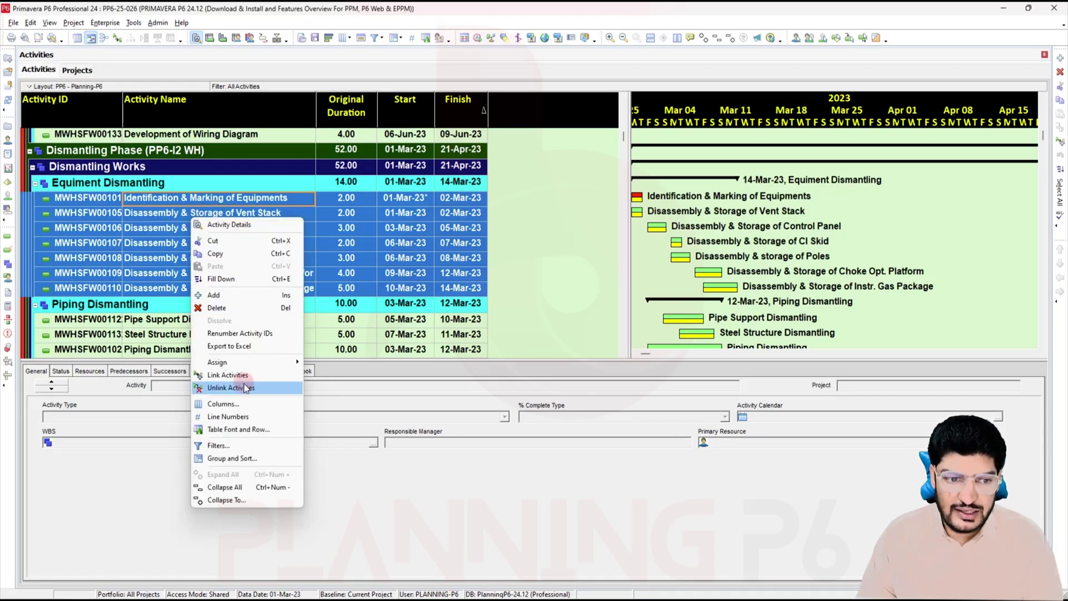
left_click(259, 375)
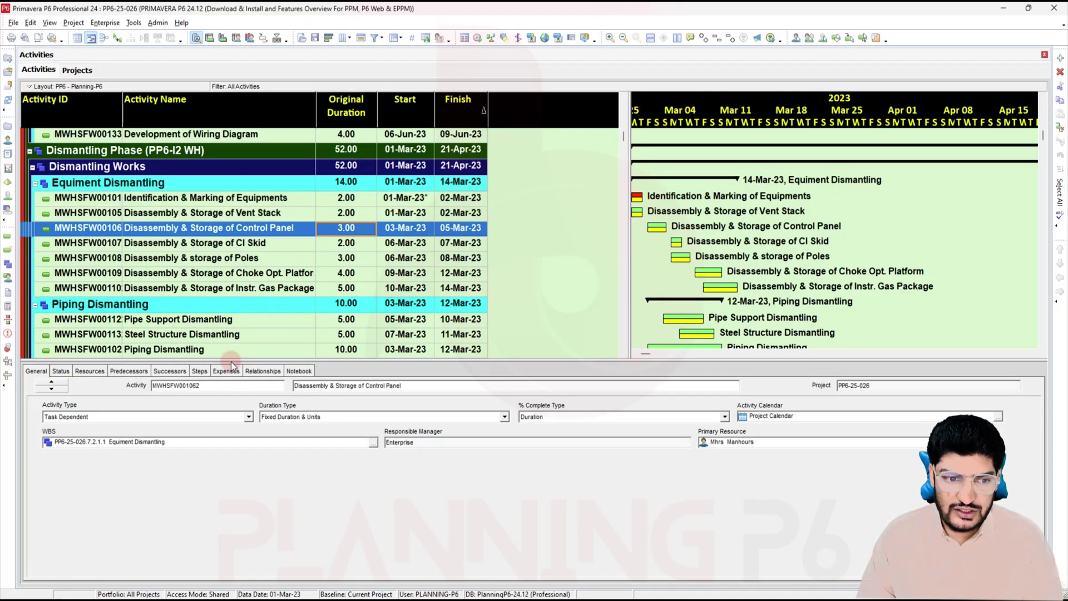
left_click(258, 375)
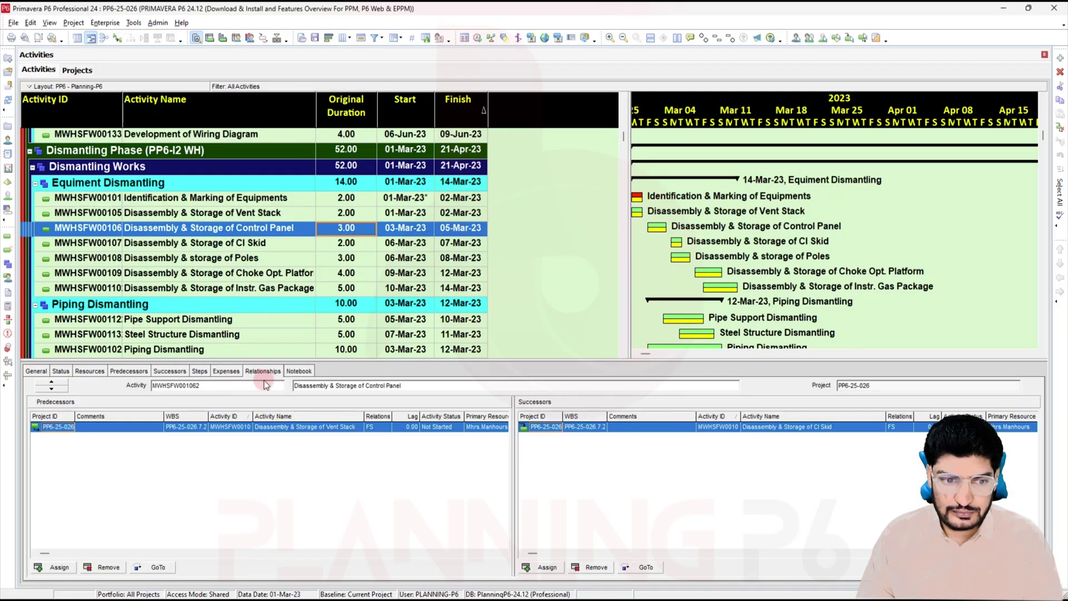
left_click(192, 245, "ctrl")
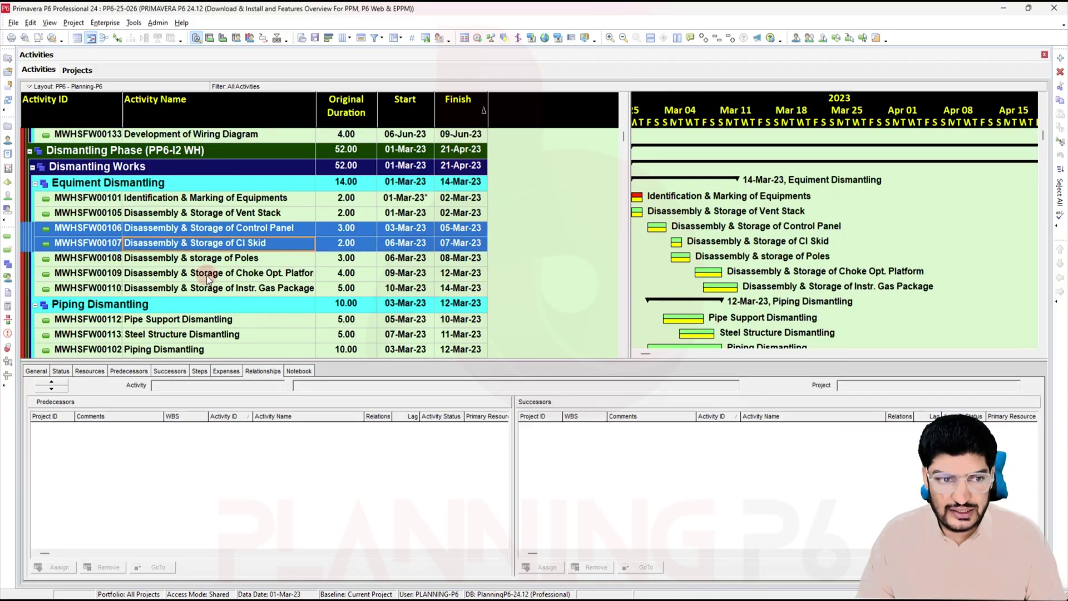
left_click(188, 231)
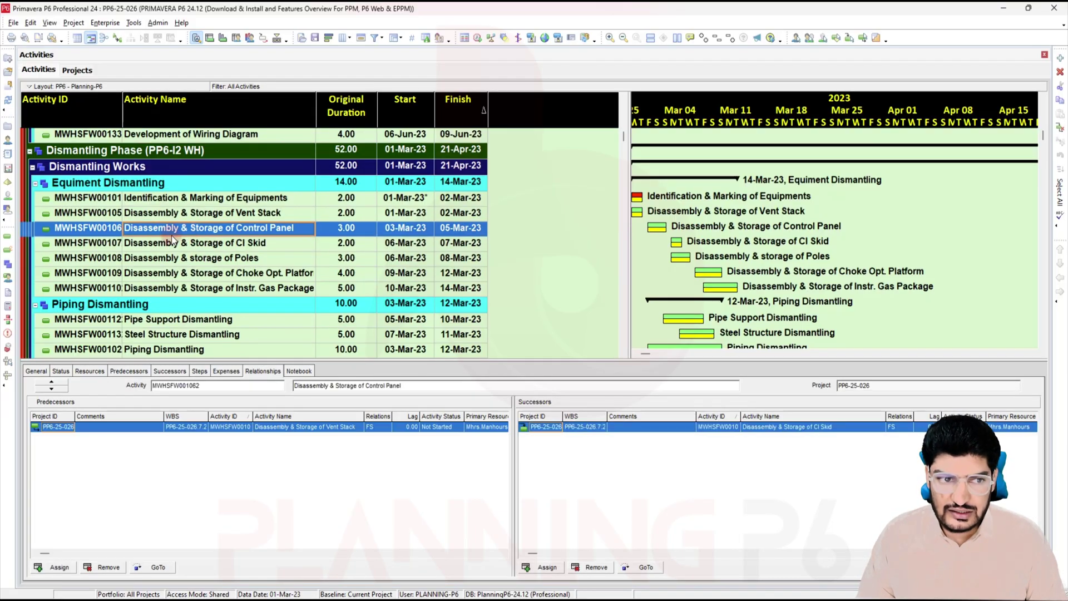
key("Up")
key("Up")
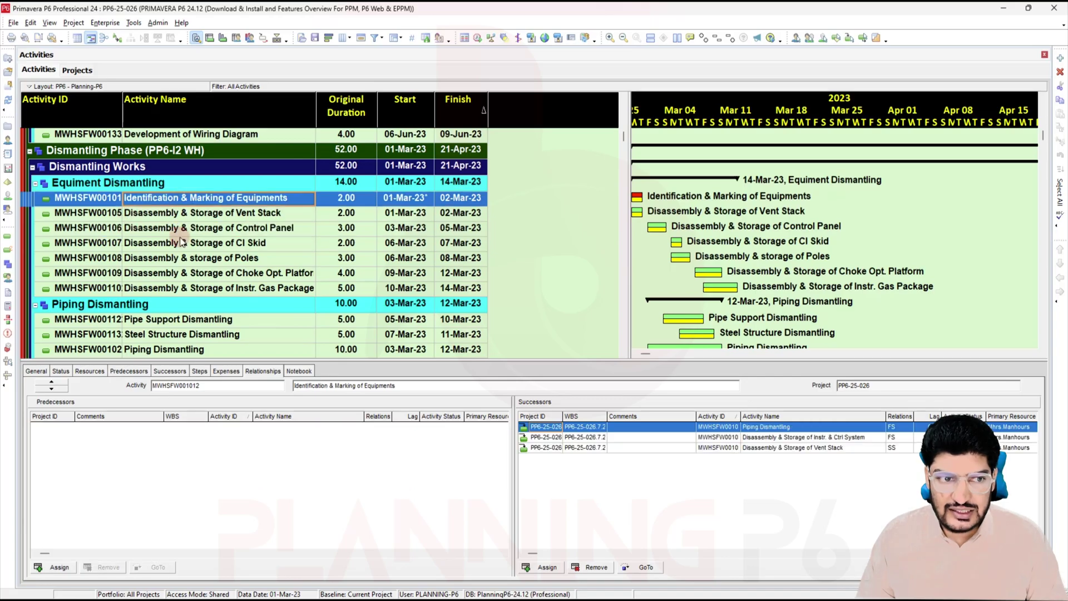
left_click(185, 288, "shift")
Step: Unlink the selected activities so they all start 01-Mar-23, then show the 10 updates slide
right_click(189, 216)
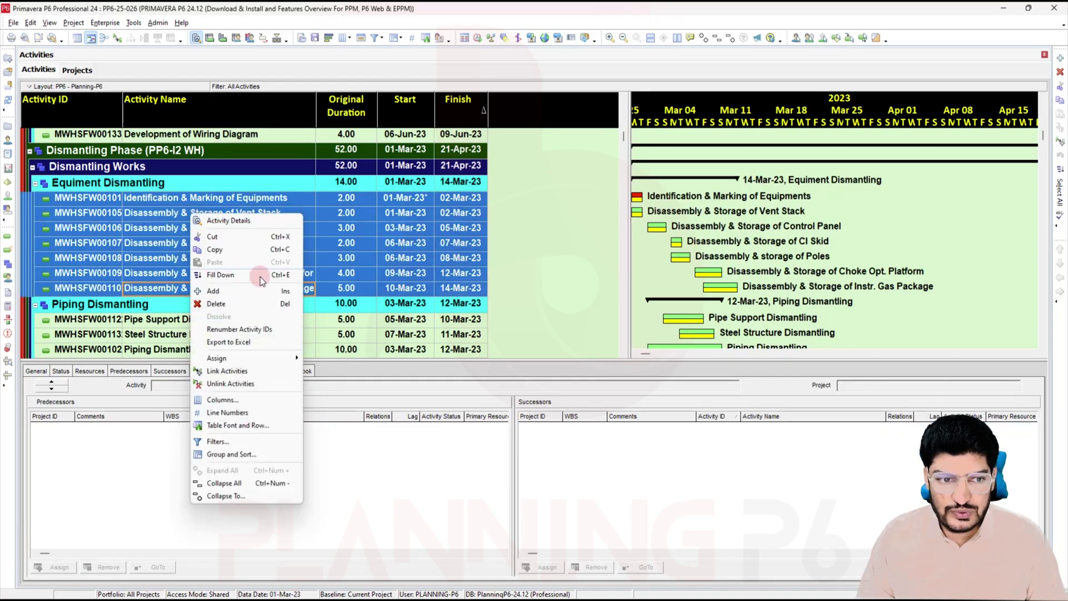
left_click(236, 383)
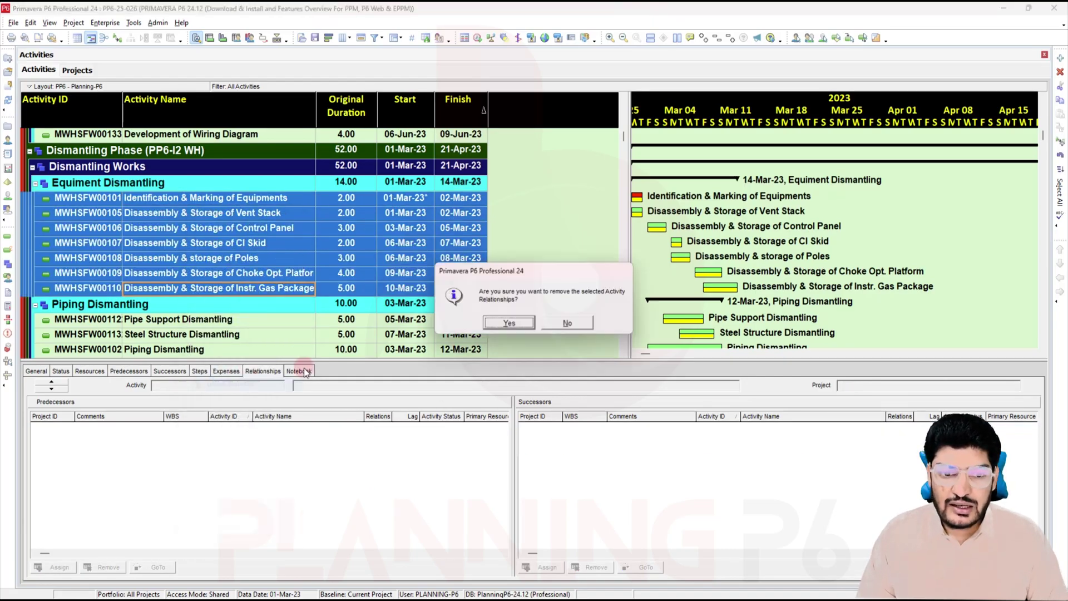
left_click(567, 324)
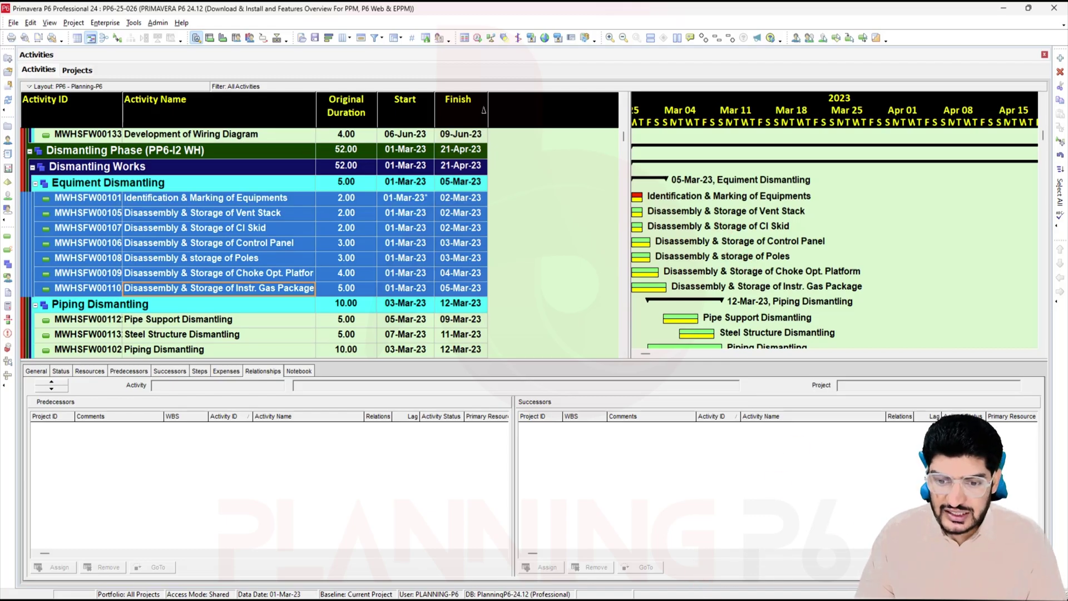
left_click(717, 599)
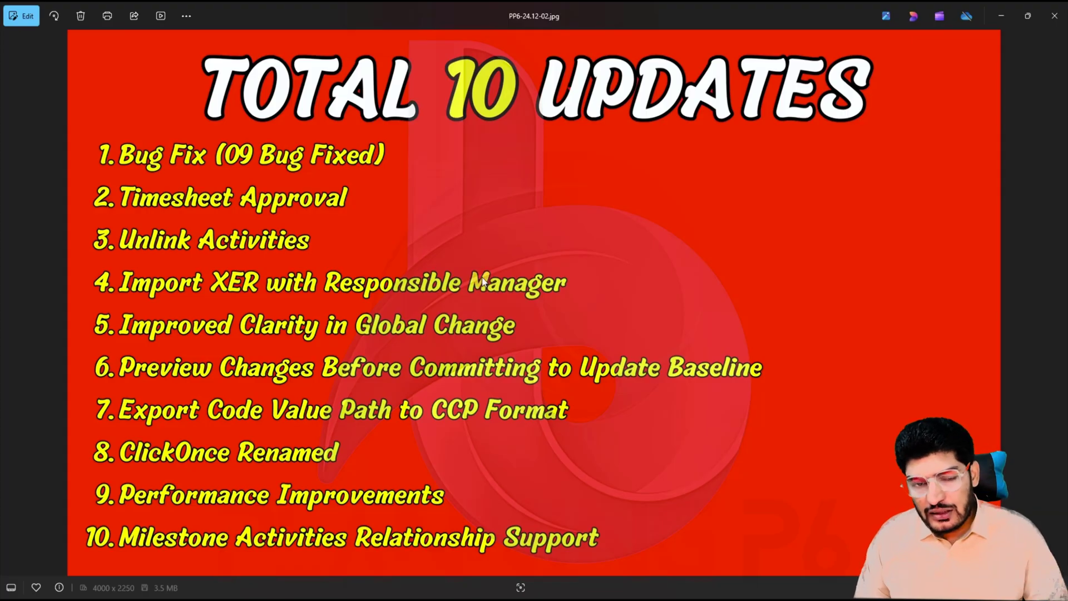
Step: Switch from the 10 updates slide back to the Primavera P6 schedule
key("alt+Tab")
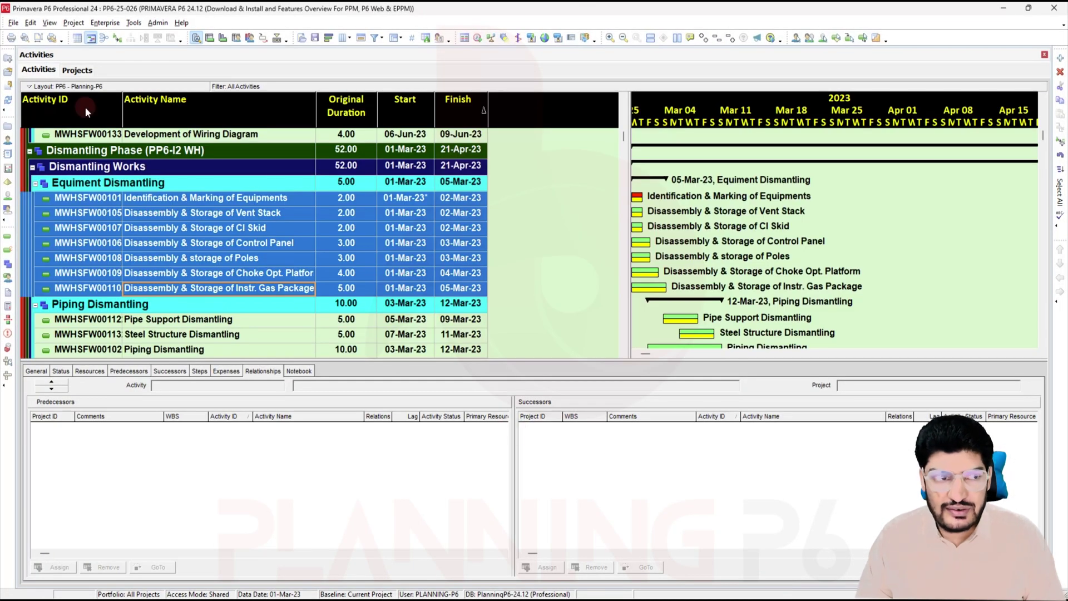
Step: Start an XER project import of PP6-24.12.xer and advance to the update configuration choices
left_click(12, 23)
left_click(33, 37)
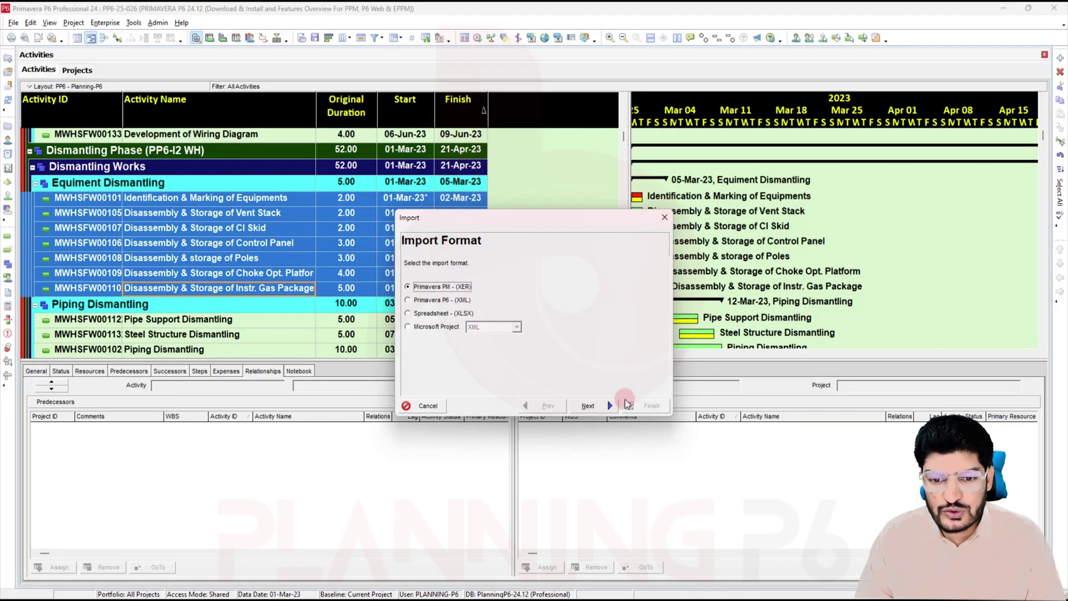
left_click(601, 406)
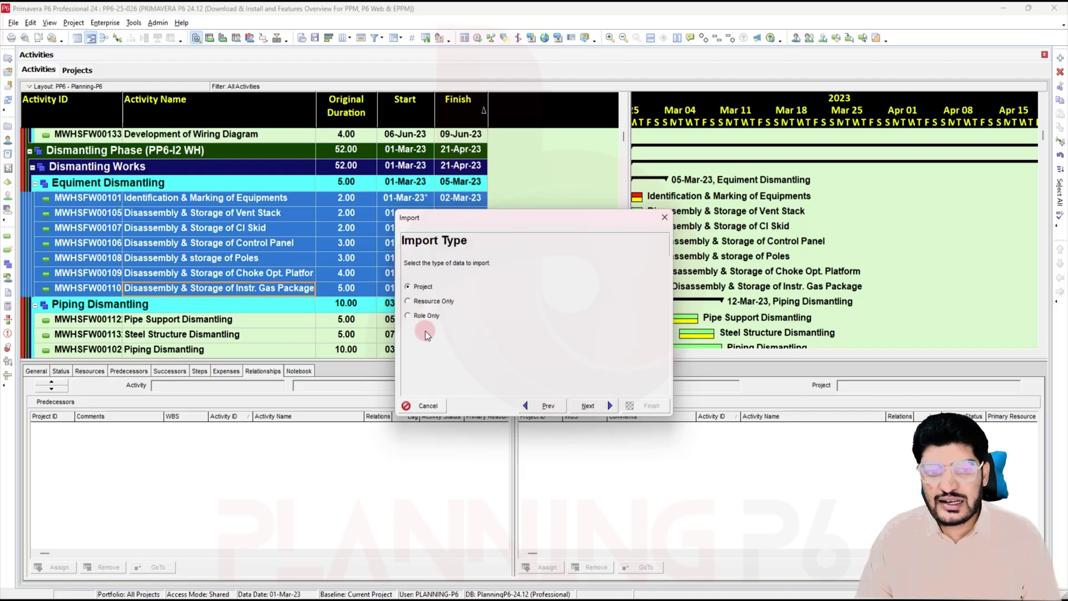
left_click(599, 407)
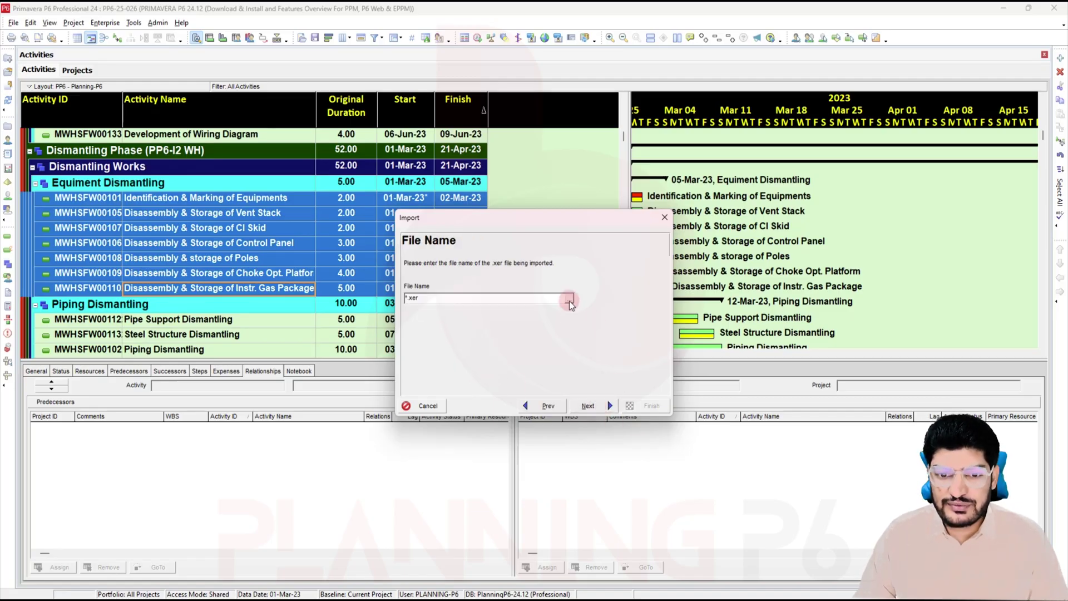
left_click(569, 302)
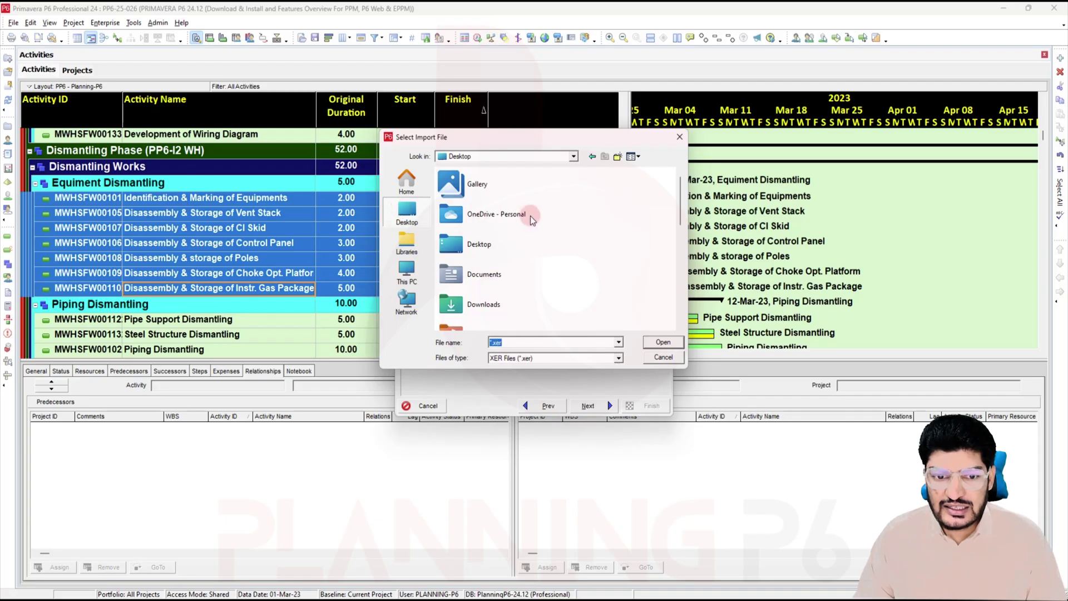
scroll(529, 216, "down", 3)
left_click(479, 315)
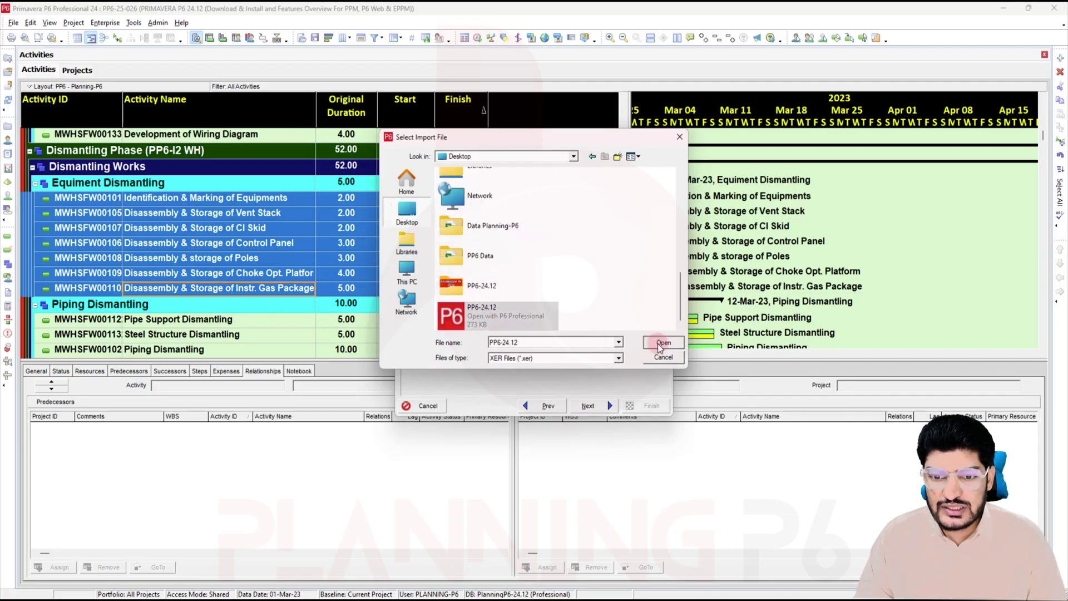
left_click(660, 342)
left_click(615, 407)
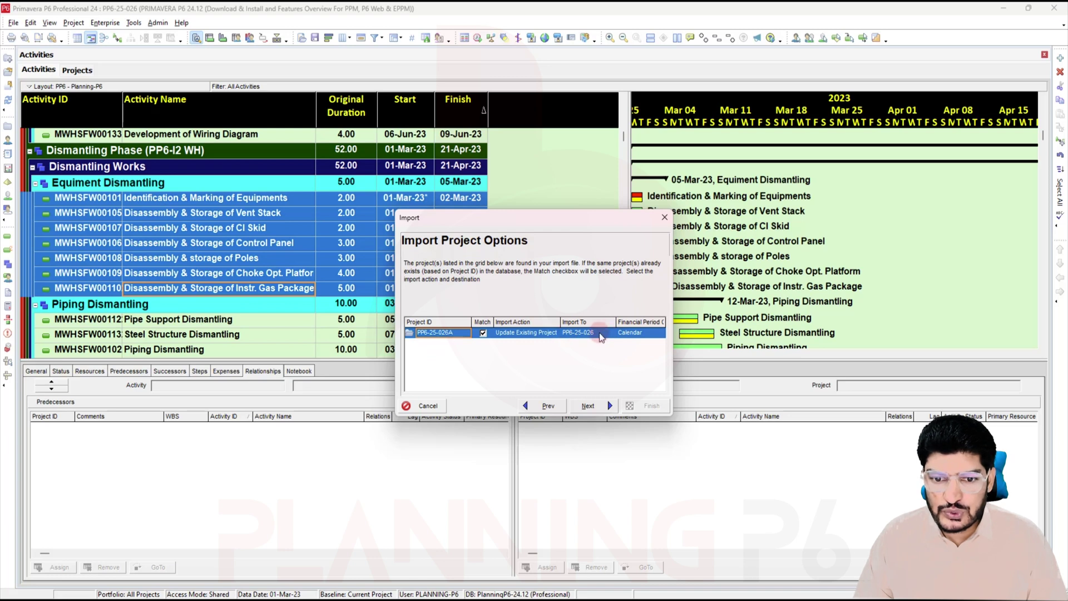
left_click(589, 407)
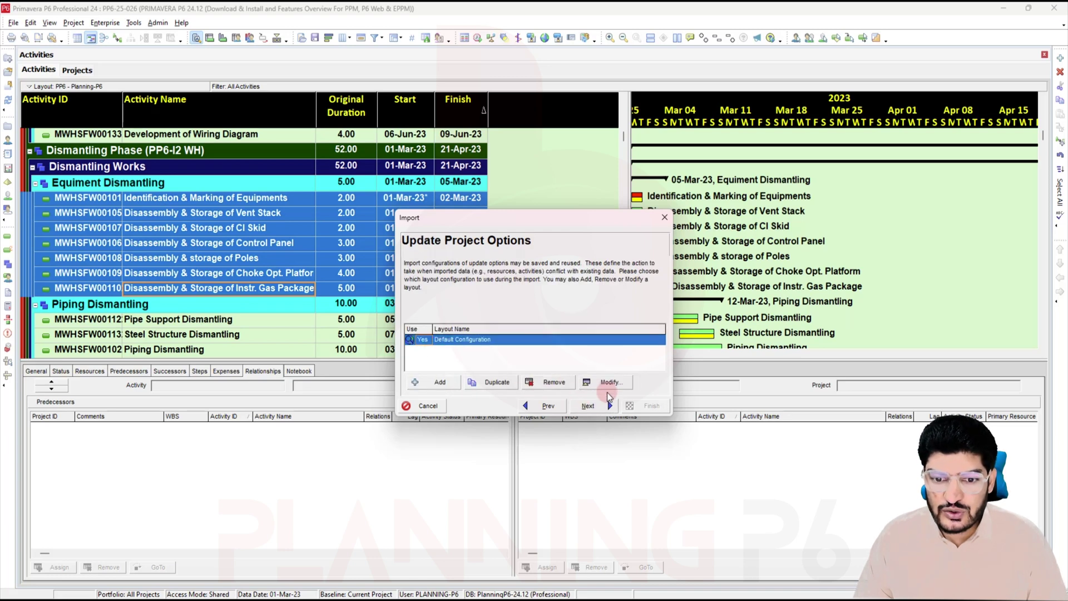
Step: Set Responsible Manager to Keep Existing in the Default Configuration and finish the import
left_click(606, 382)
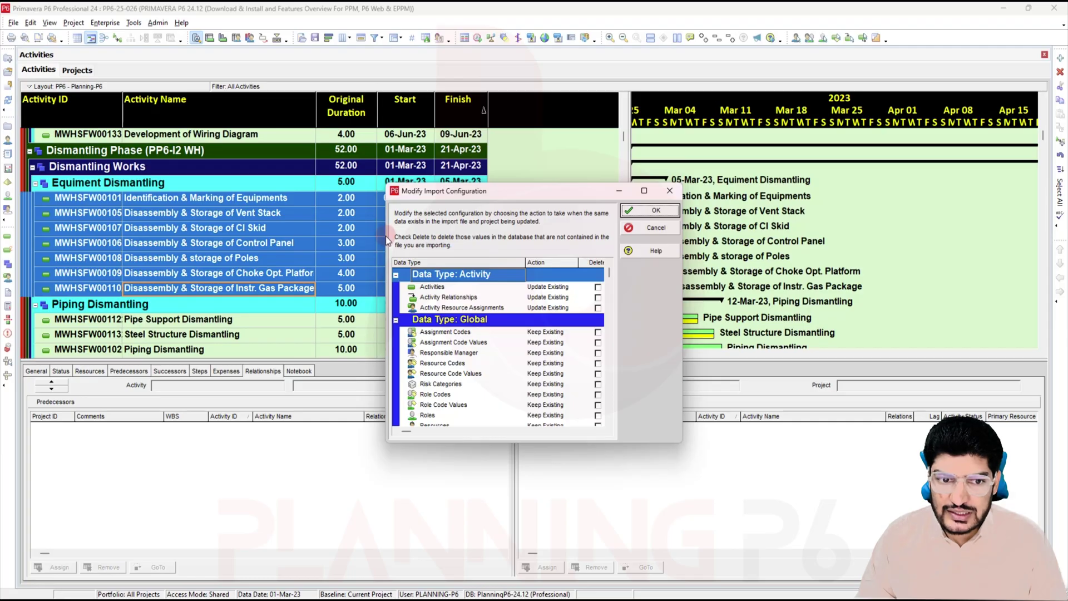
left_click_drag(382, 237, 268, 237)
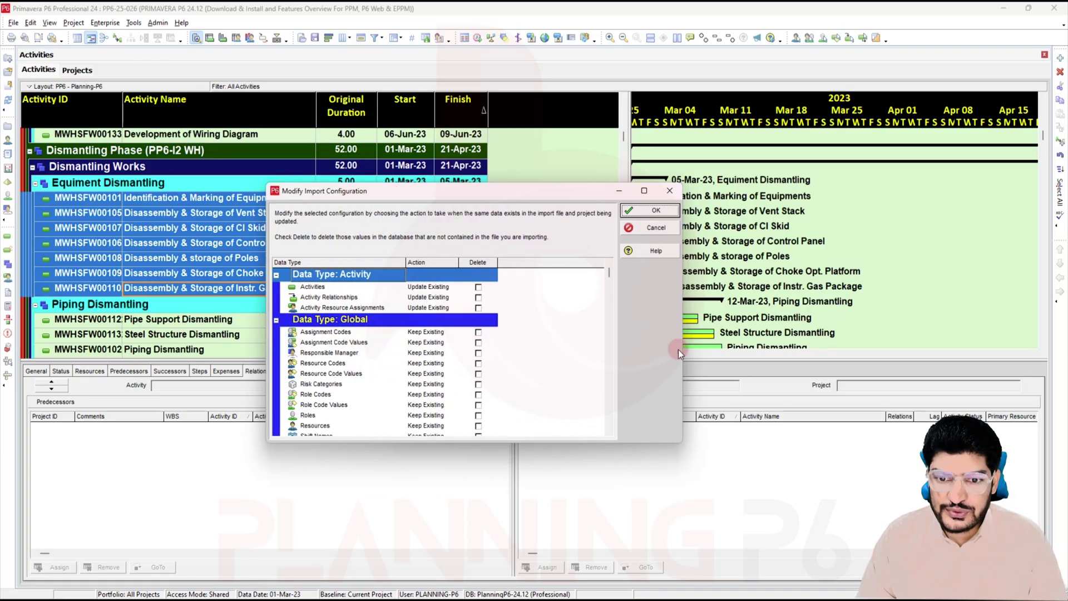
left_click_drag(683, 336, 745, 337)
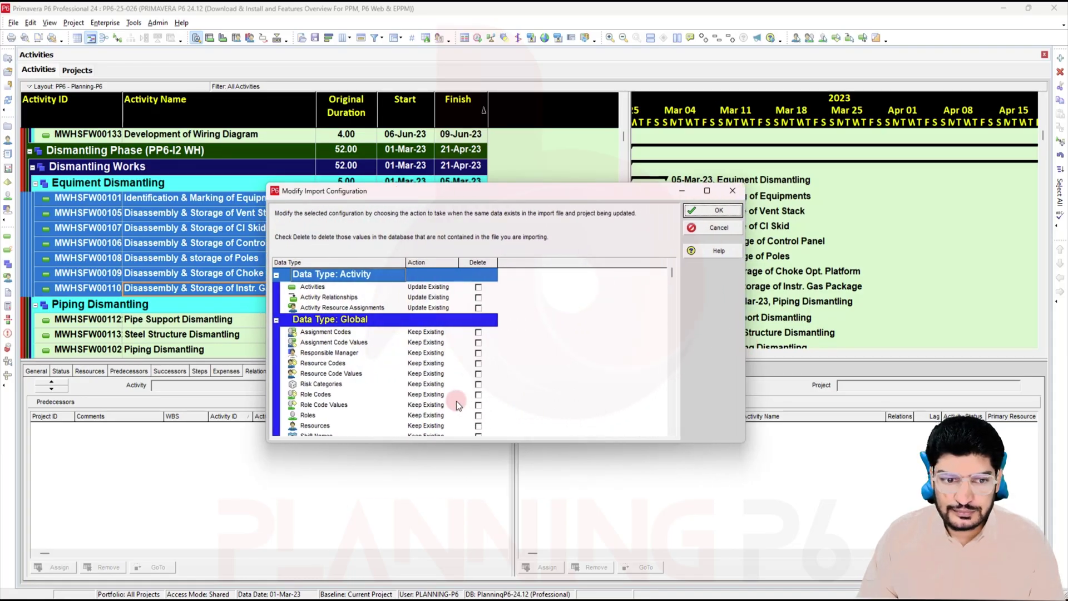
scroll(451, 389, "down", 1)
left_click(326, 317)
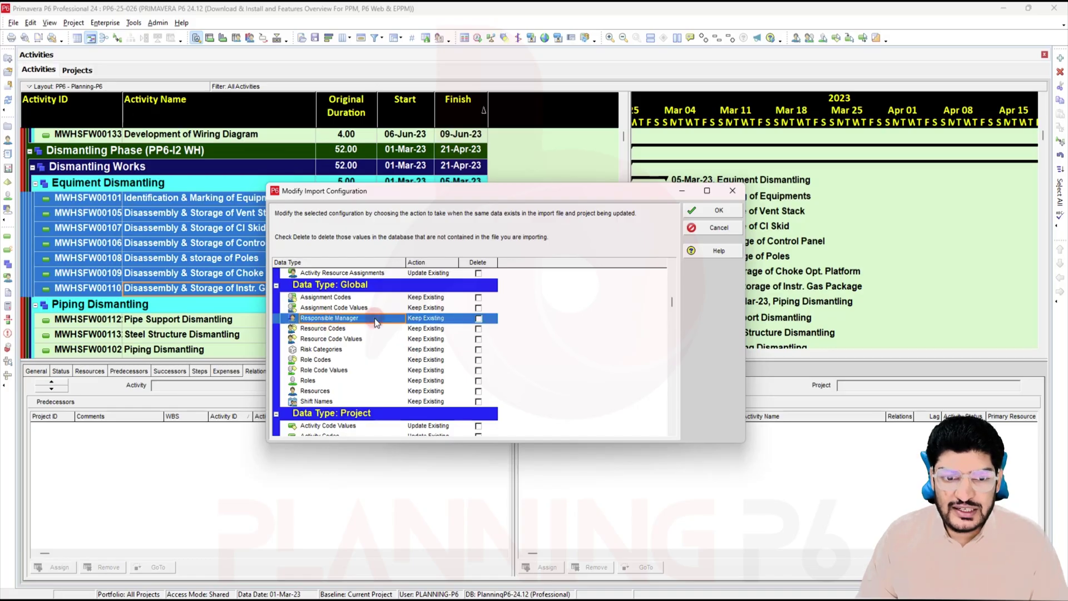
left_click(421, 319)
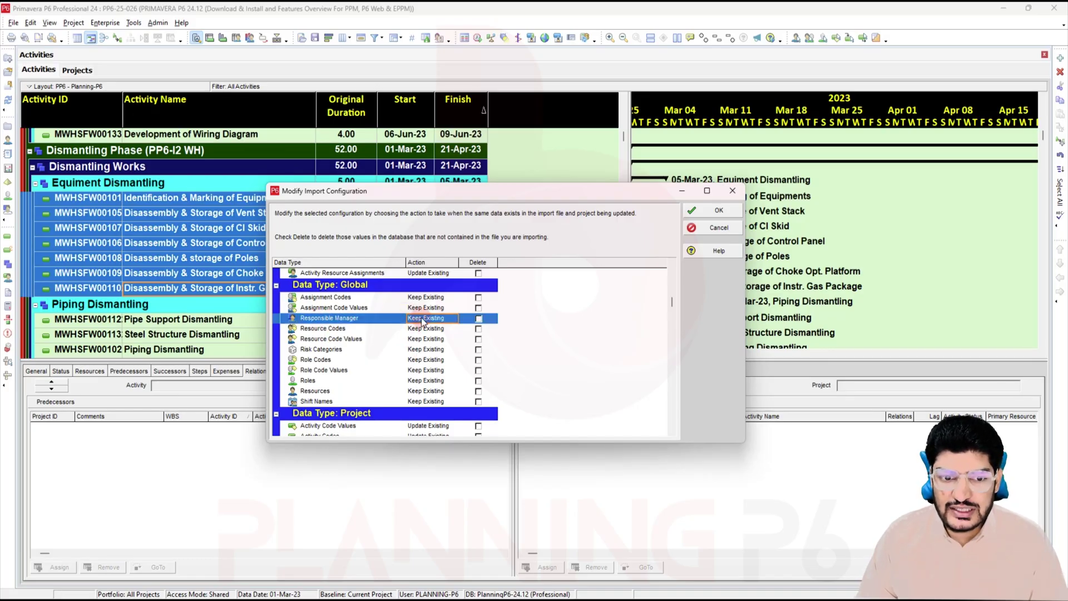
left_click(420, 320)
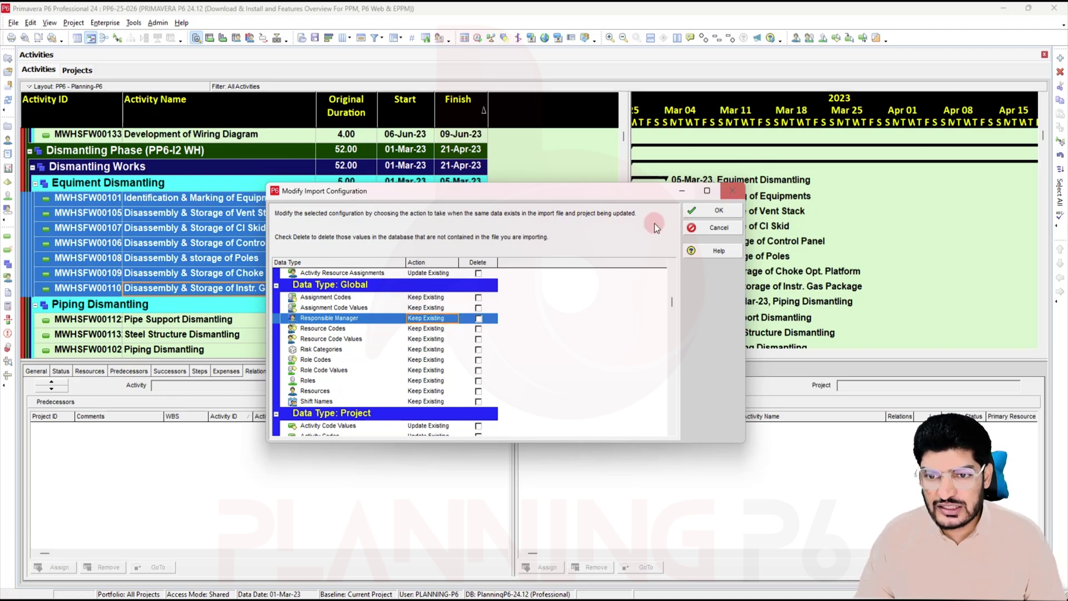
left_click(728, 228)
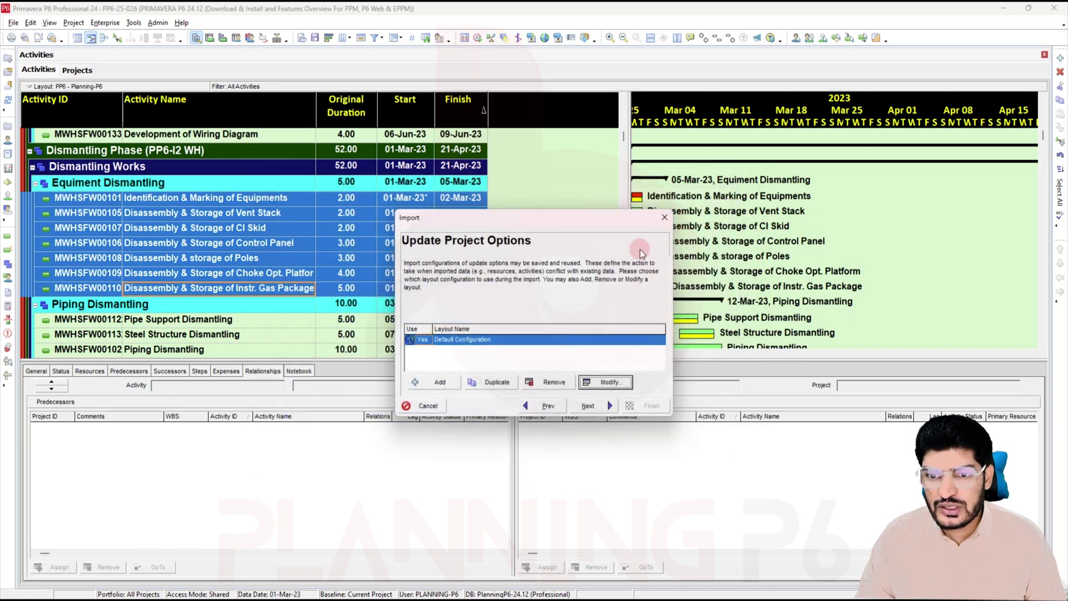
left_click(646, 408)
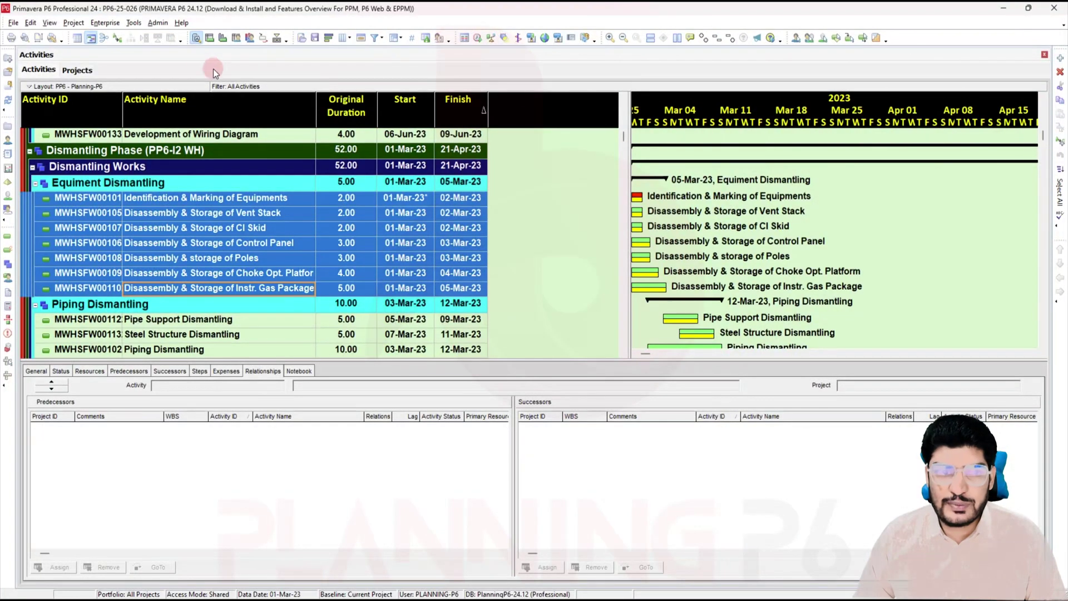
left_click(139, 23)
left_click(152, 93)
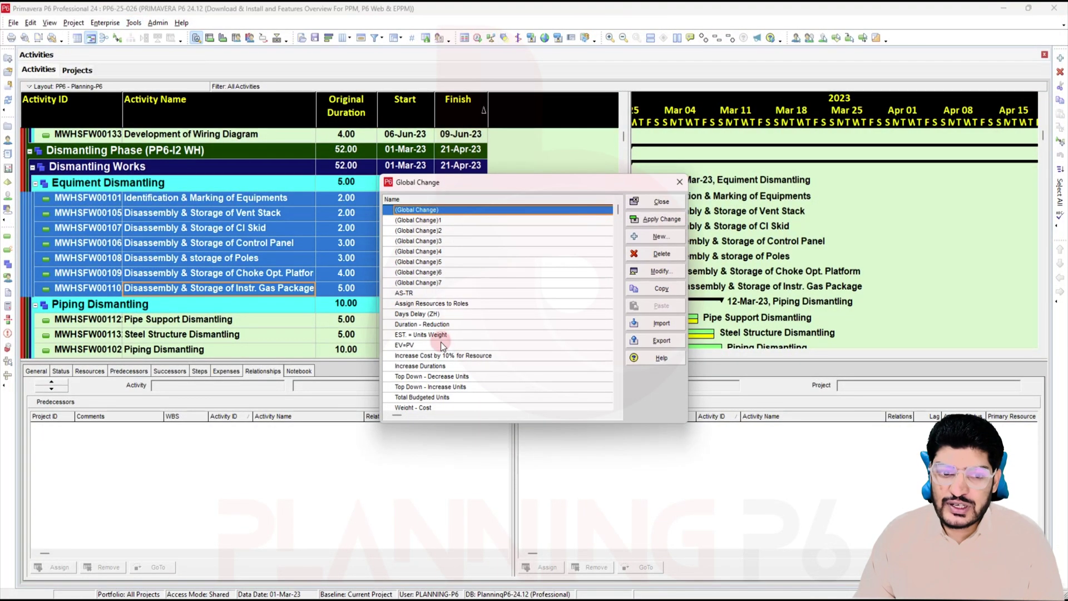
left_click(423, 346)
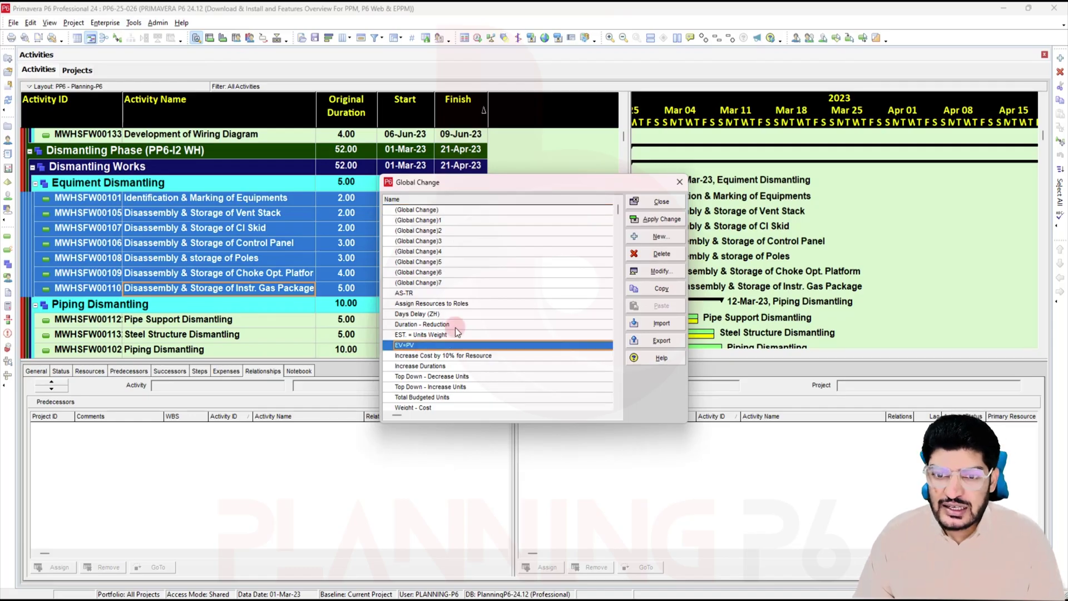
left_click(659, 221)
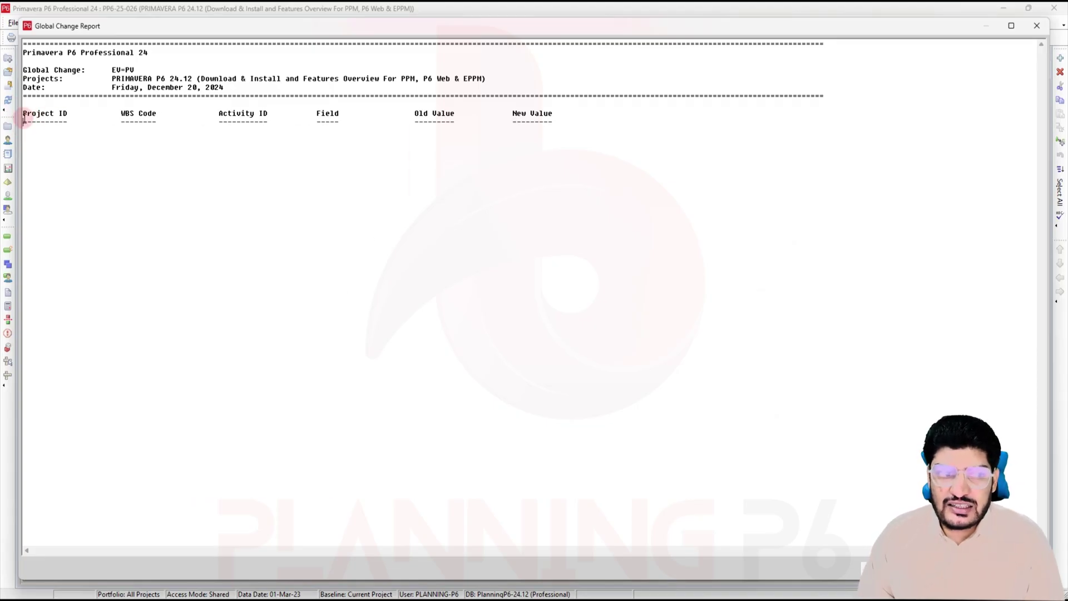
left_click_drag(24, 120, 174, 120)
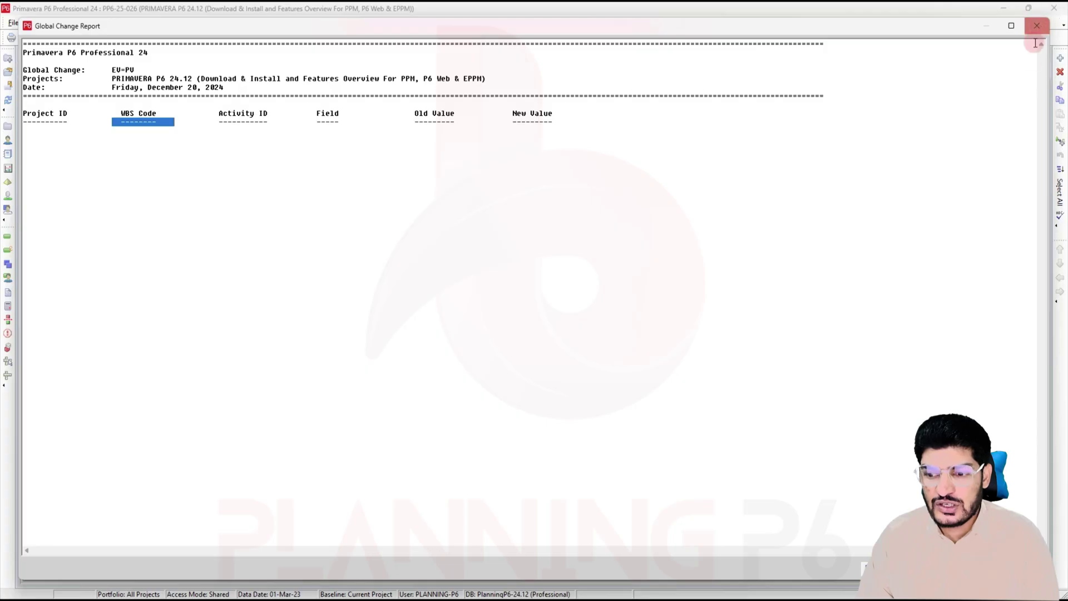
key("Escape")
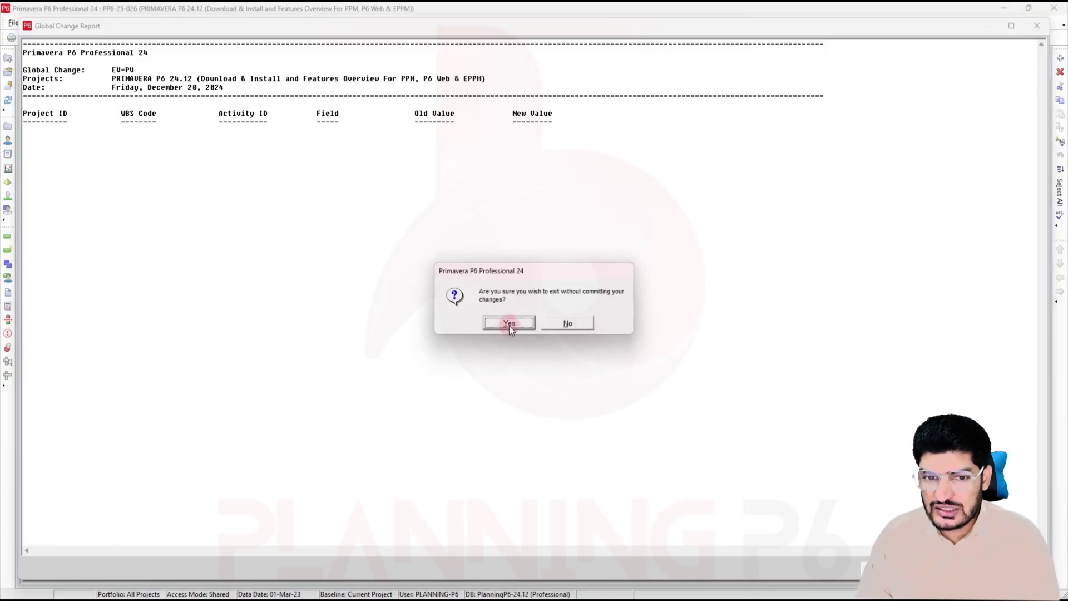
left_click(509, 326)
left_click(679, 182)
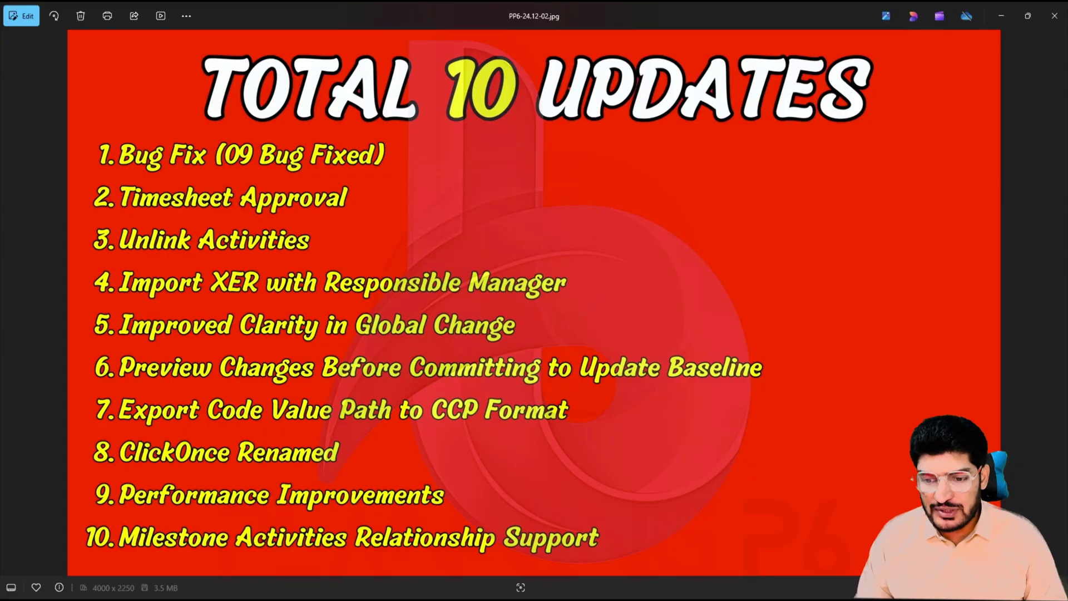
key("alt+Tab")
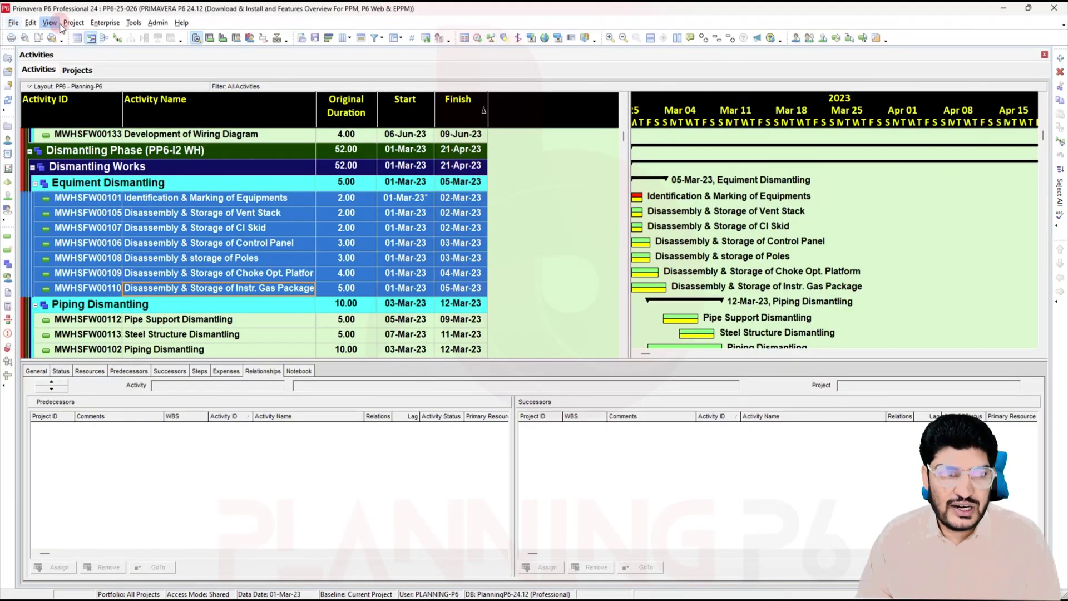
Step: Add a baseline copy of the current project named BL and bring up Update Baseline
left_click(73, 22)
left_click(104, 48)
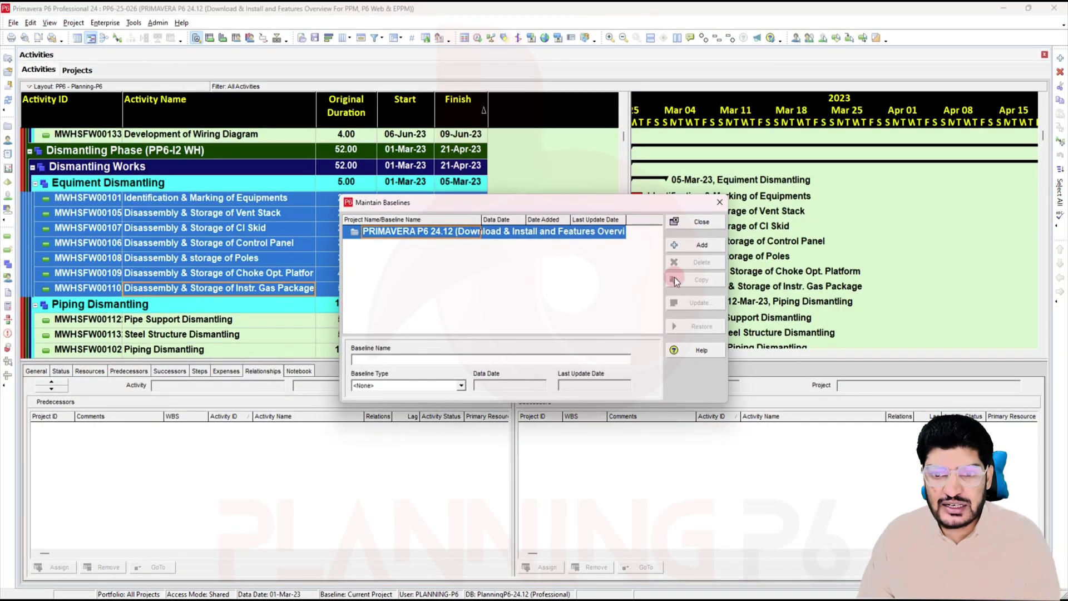
left_click(695, 245)
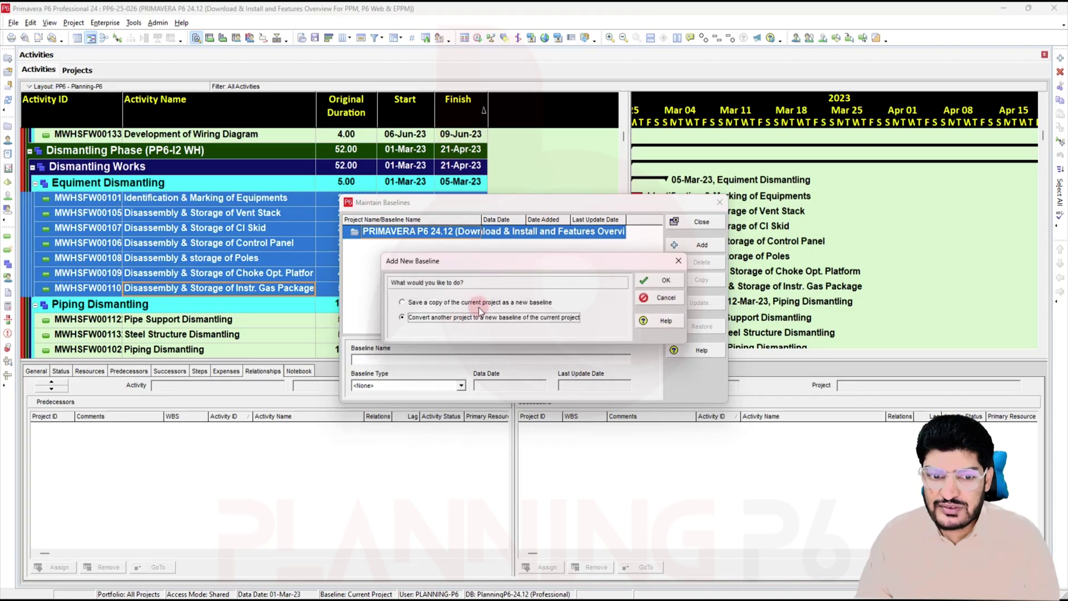
left_click(666, 281)
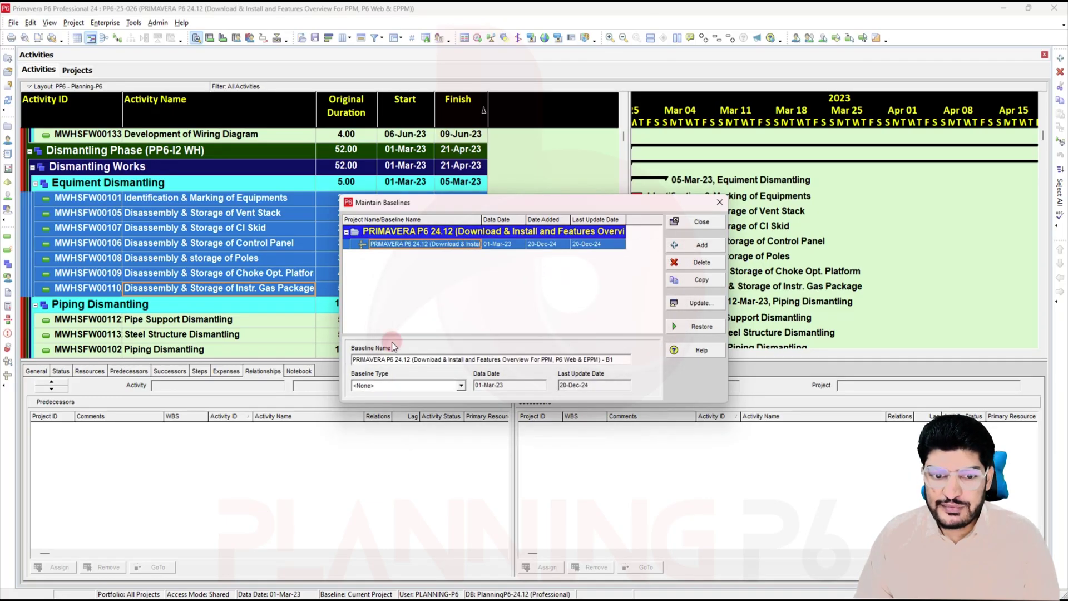
type("b")
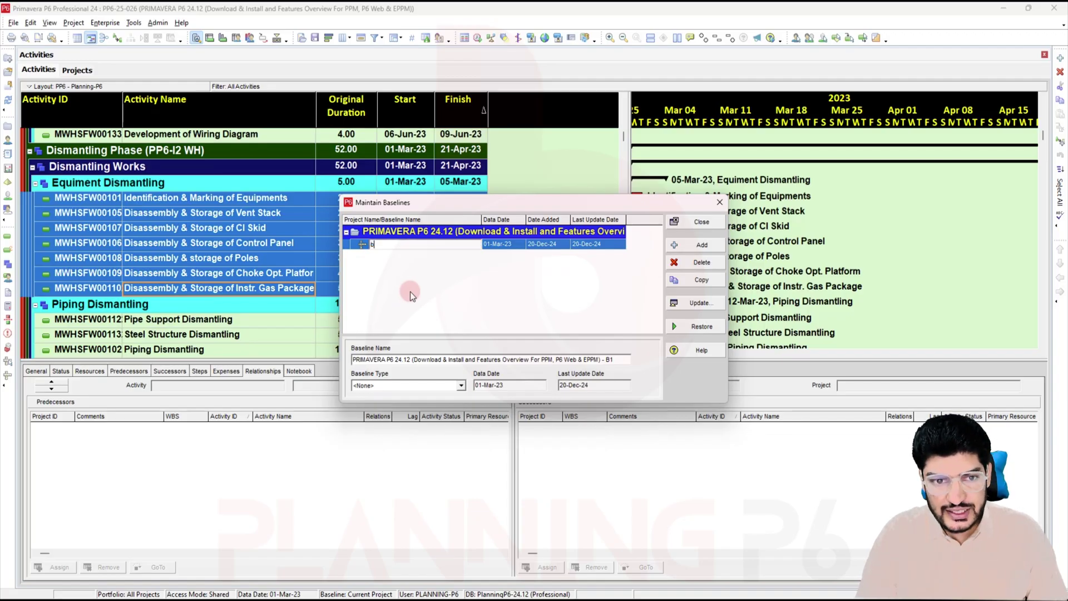
key("BackSpace")
type("BL")
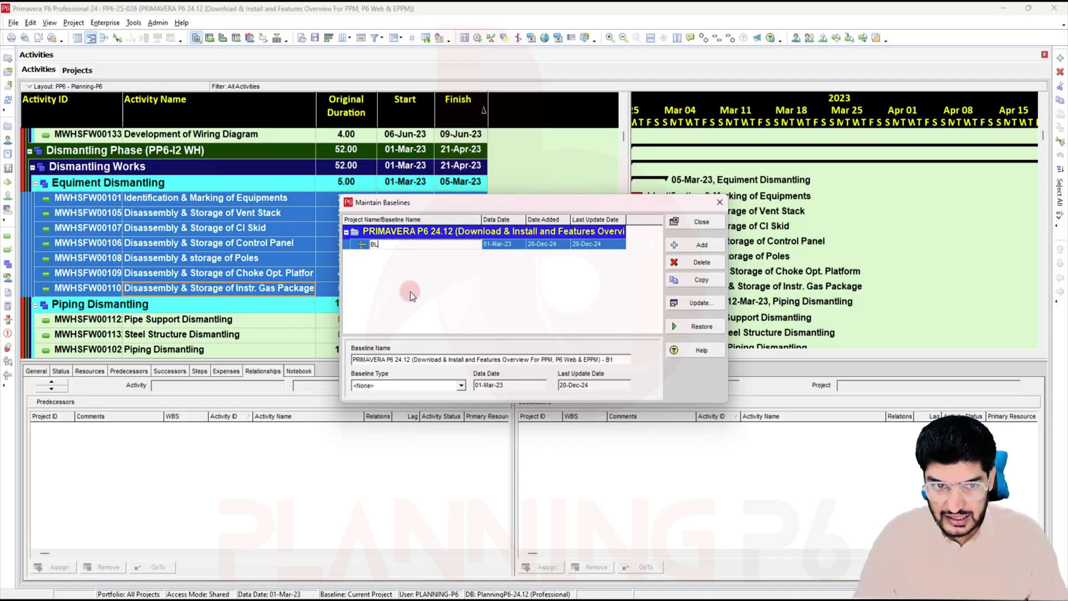
key("Return")
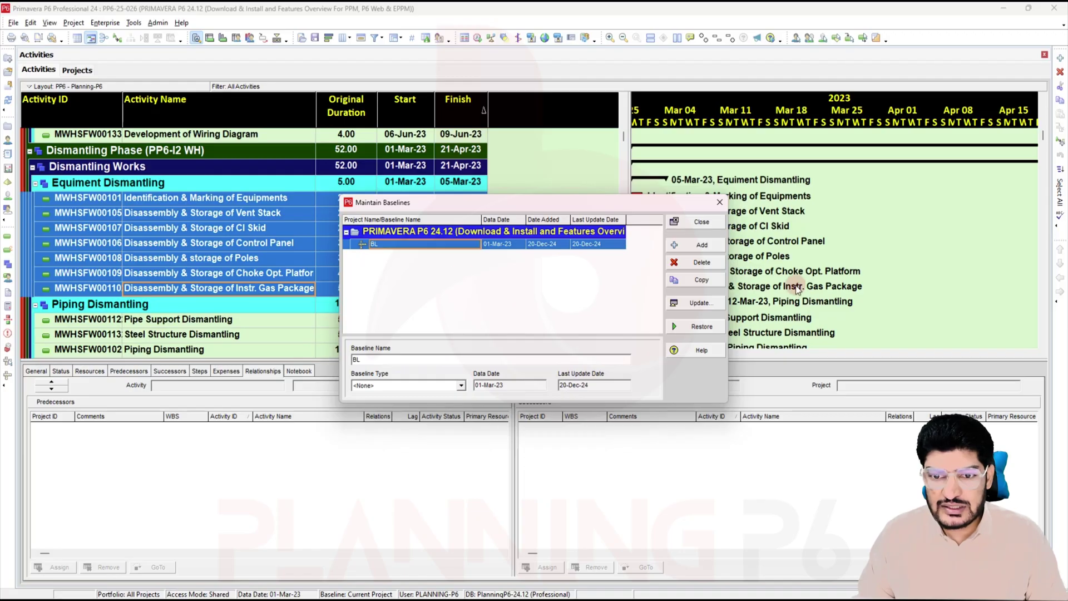
left_click(696, 305)
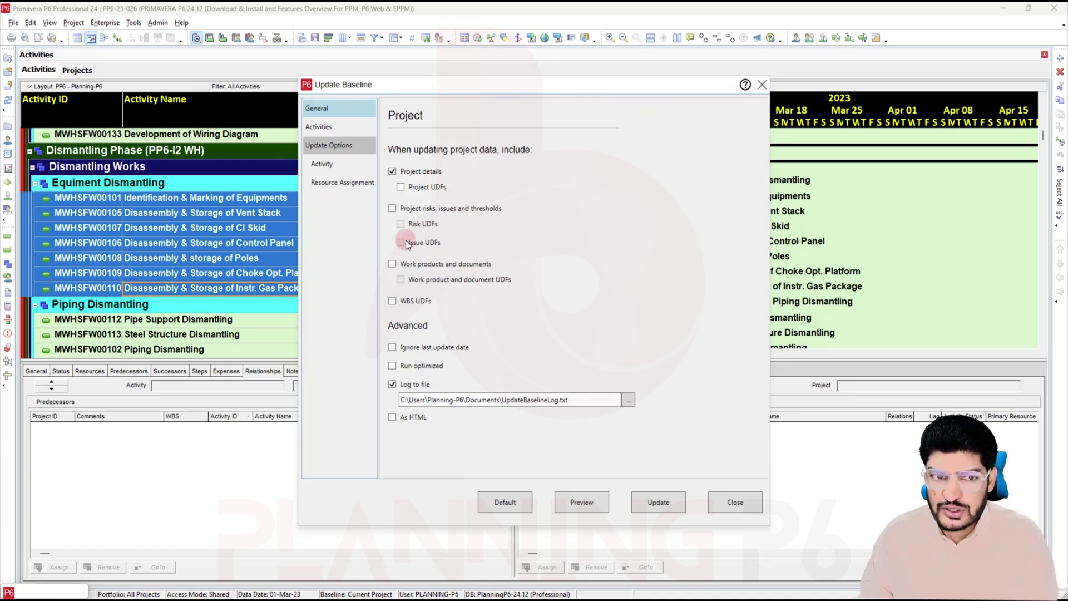
Step: Review the baseline update's activity selection and data options, and preview the changes
left_click(343, 126)
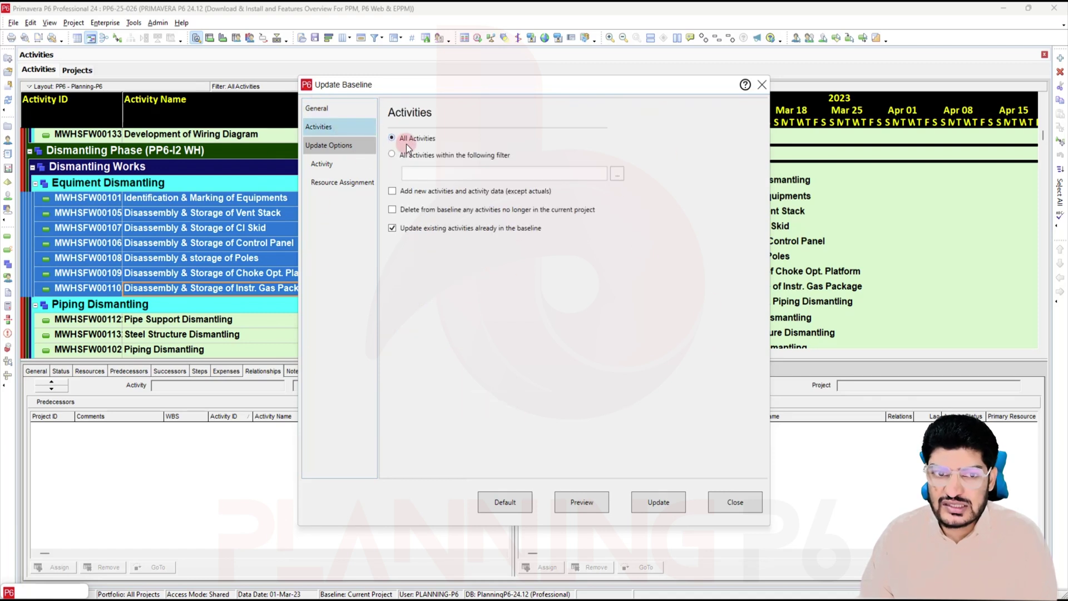
left_click(336, 112)
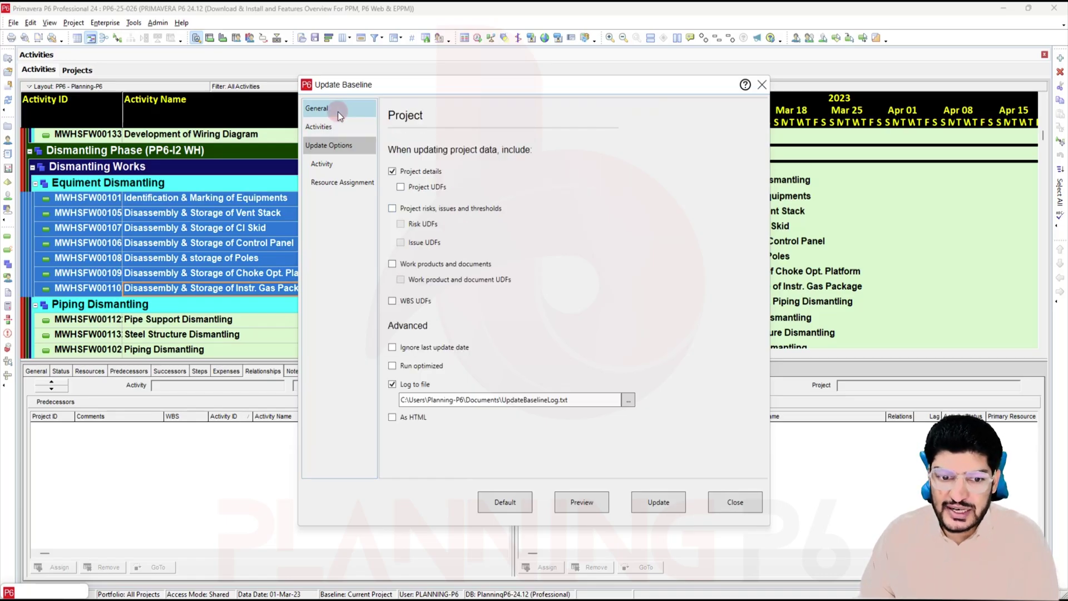
left_click(336, 125)
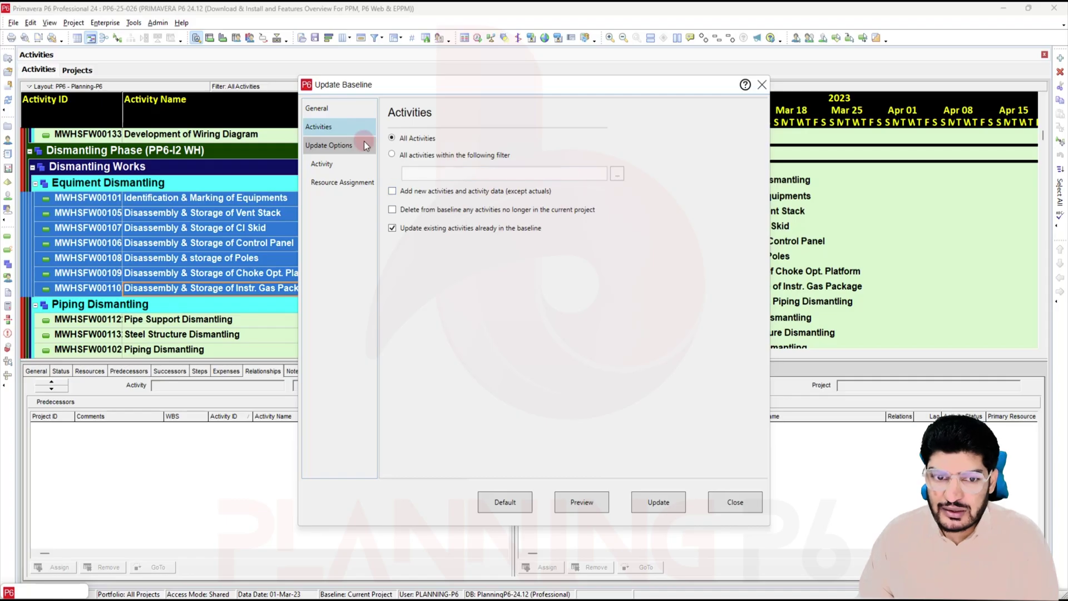
left_click(339, 166)
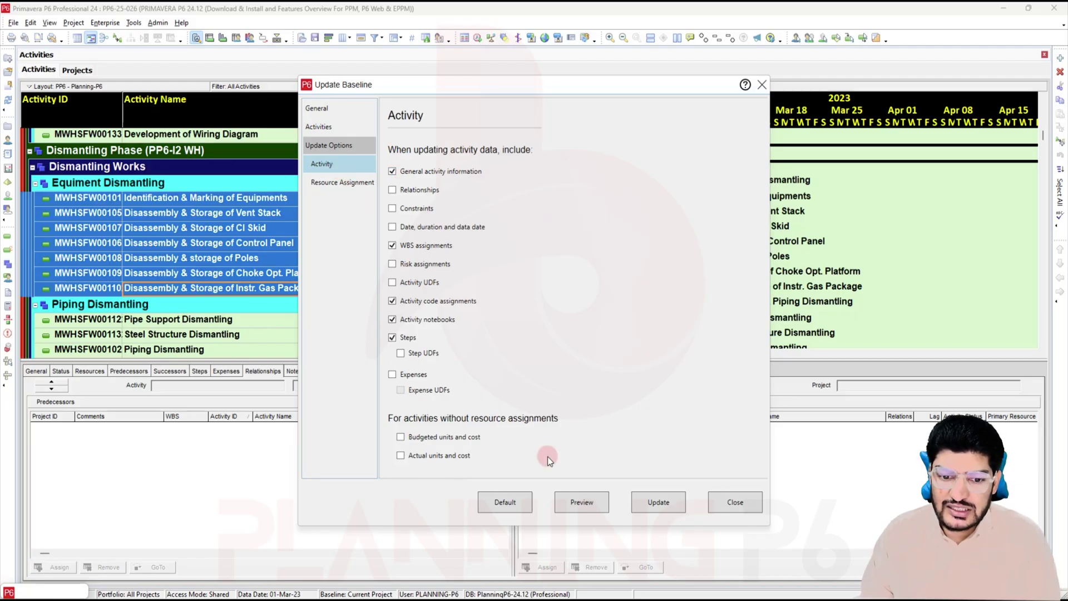
left_click(580, 503)
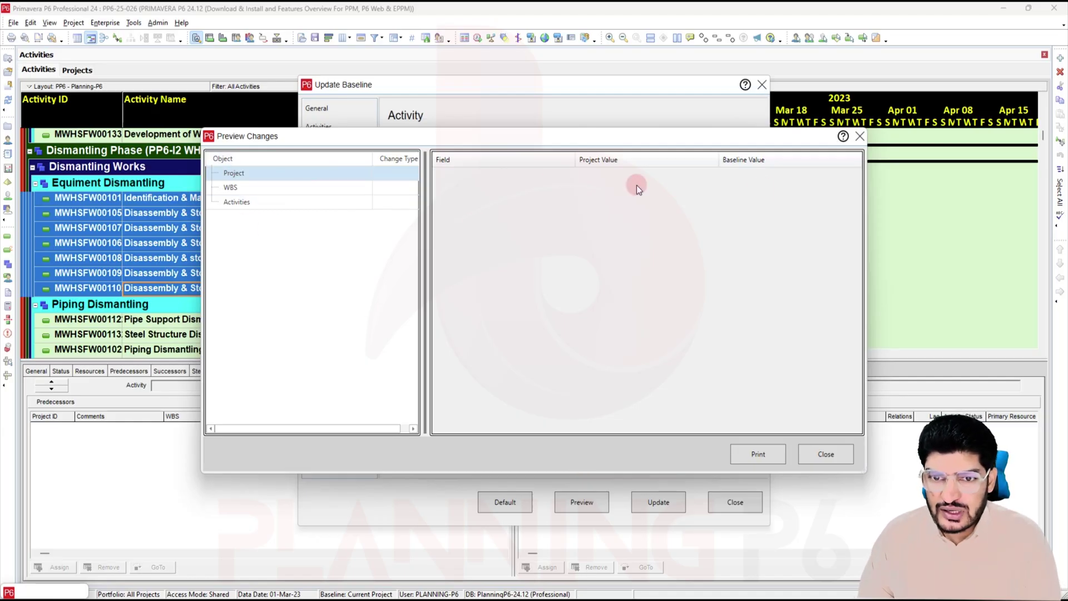
left_click(860, 135)
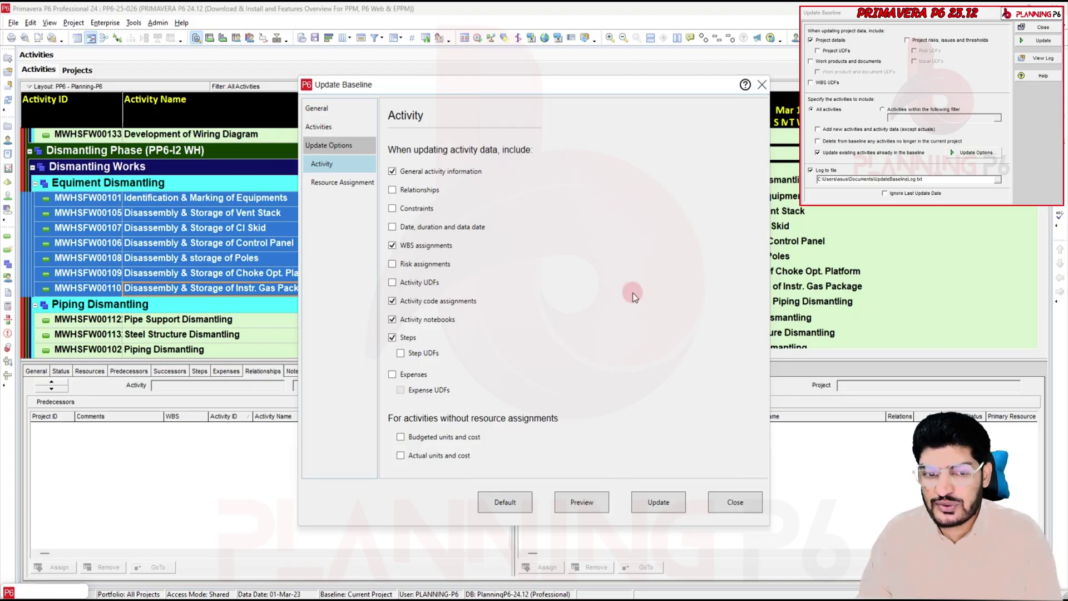
Step: Close the Update Baseline and Maintain Baselines dialogs and switch to the Projects window
left_click(761, 85)
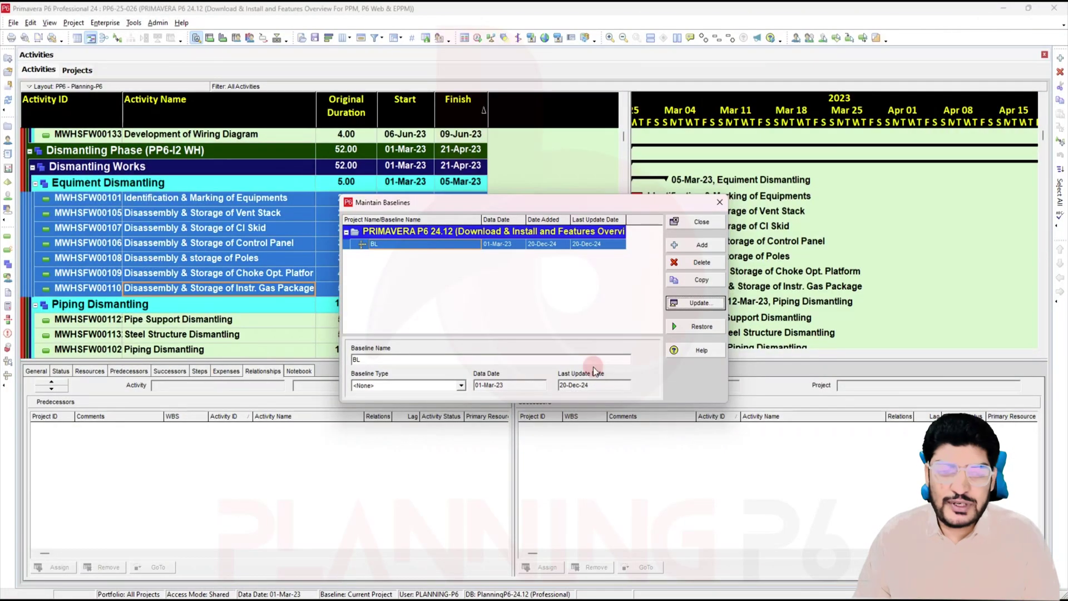
left_click(718, 202)
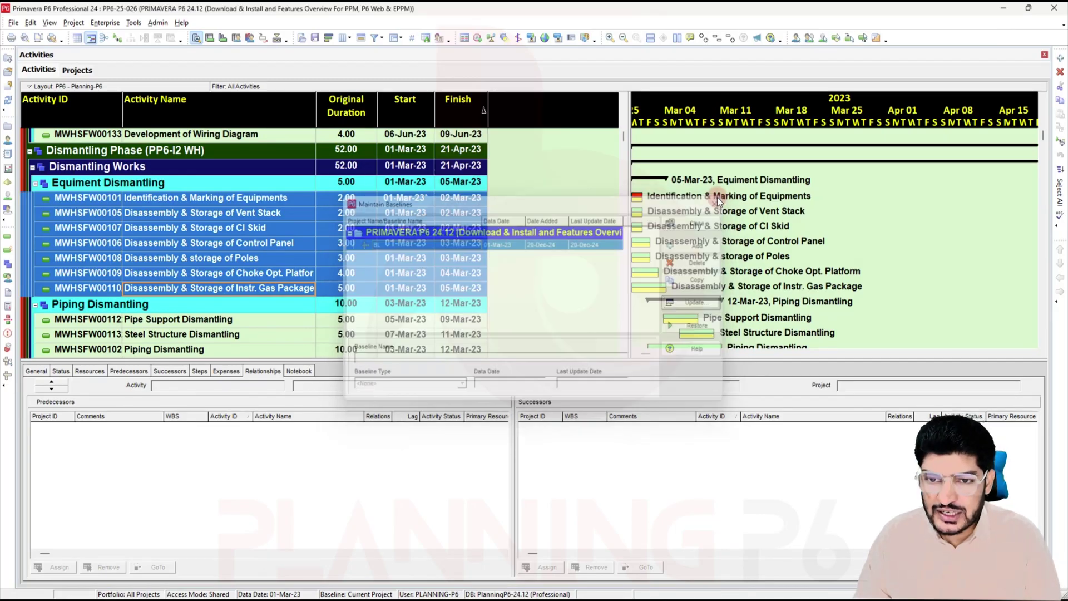
left_click(8, 126)
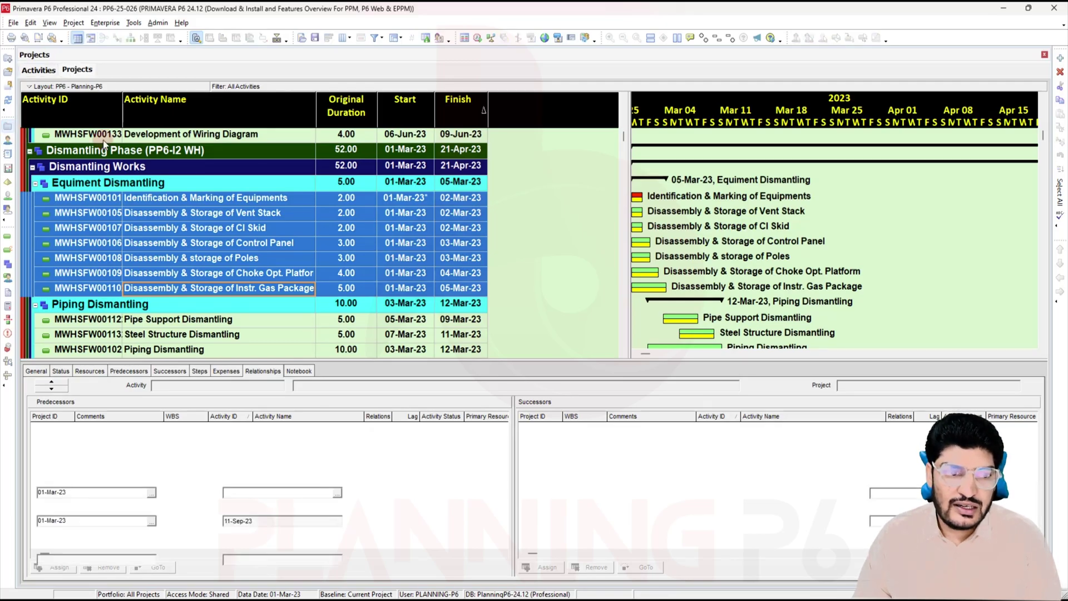
Step: Copy project PP6-25-026 into PP6-25, including baselines with BL as the project baseline
scroll(351, 323, "down", 1)
scroll(343, 331, "up", 1)
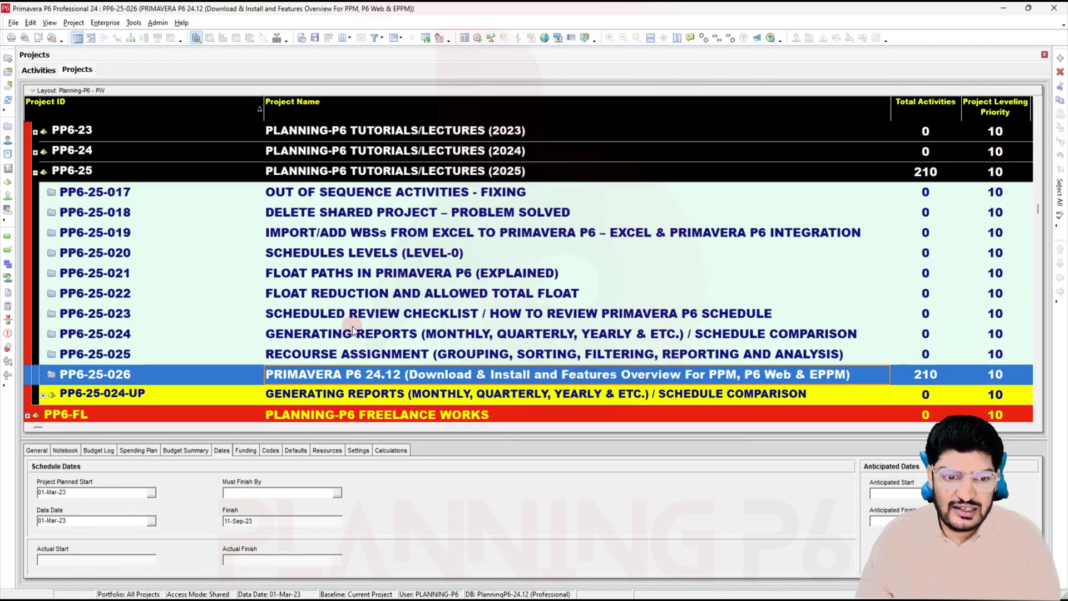
right_click(315, 396)
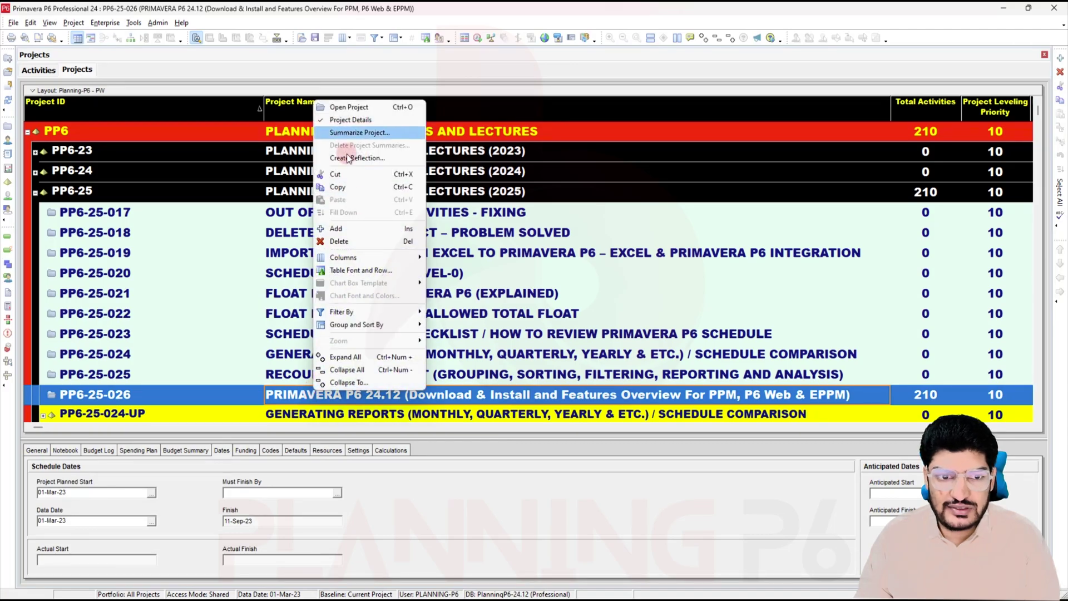
left_click(346, 187)
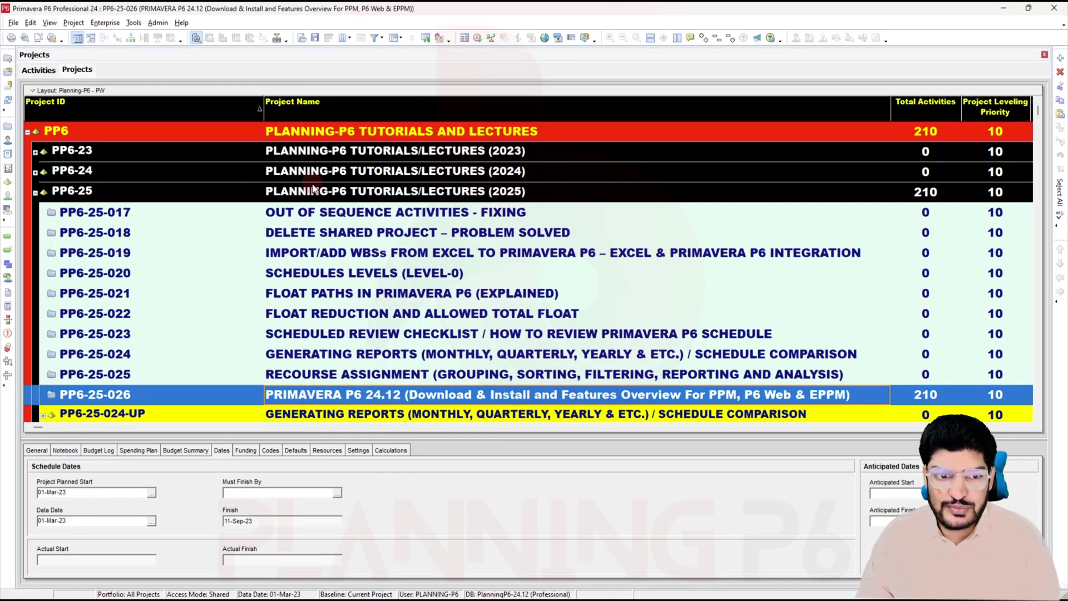
right_click(324, 192)
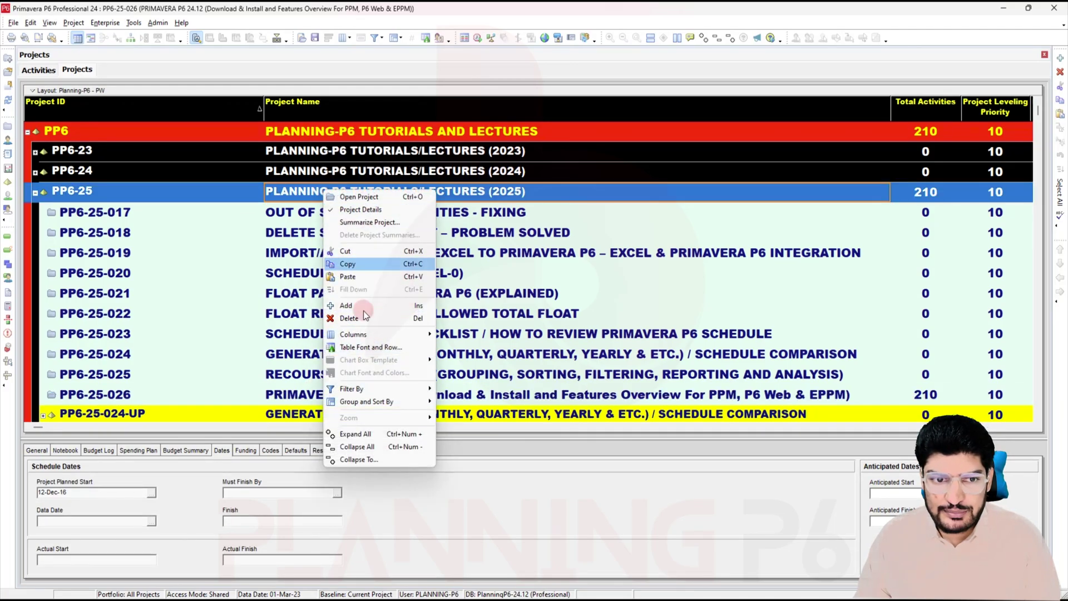
left_click(365, 276)
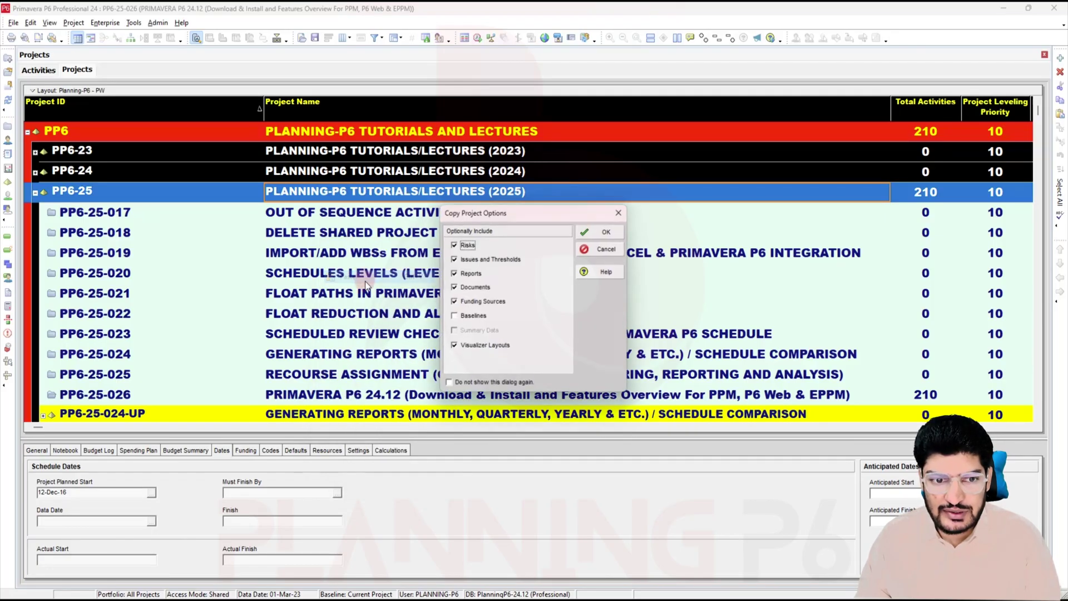
left_click(466, 316)
key("Return")
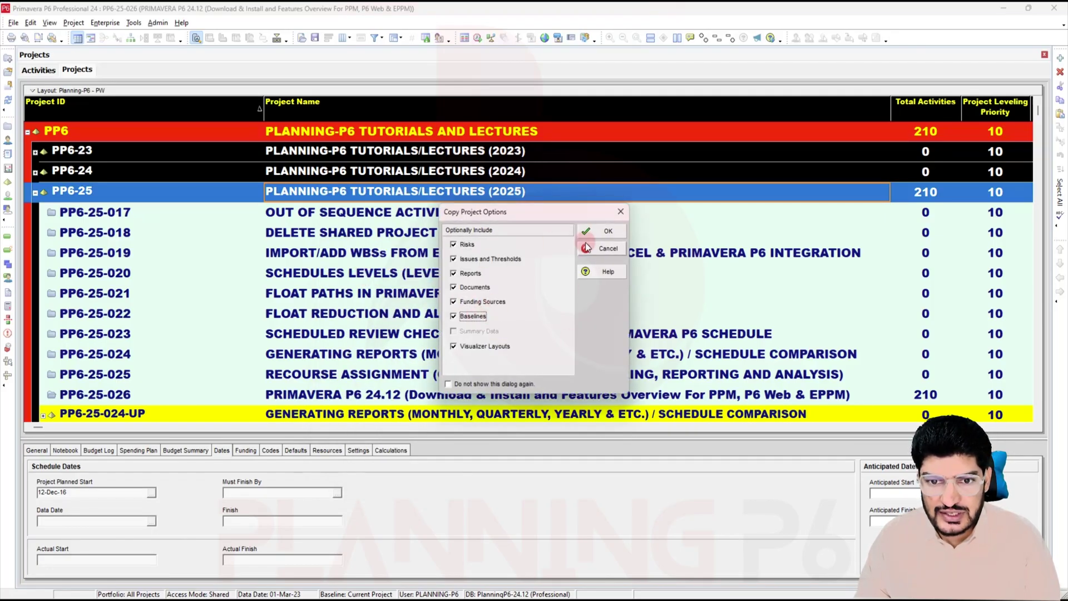
left_click(606, 248)
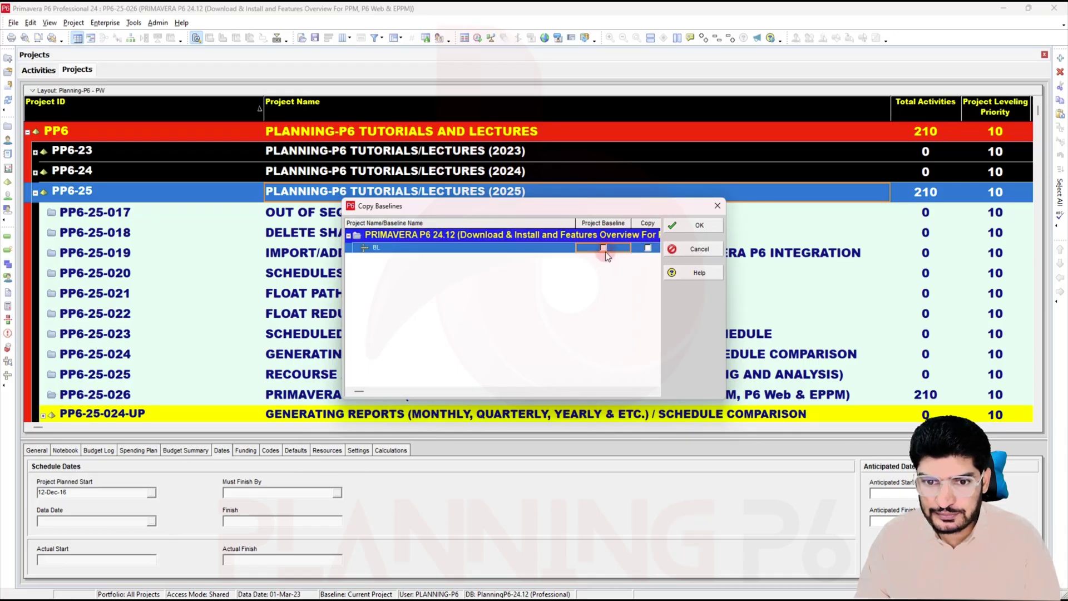
left_click(706, 229)
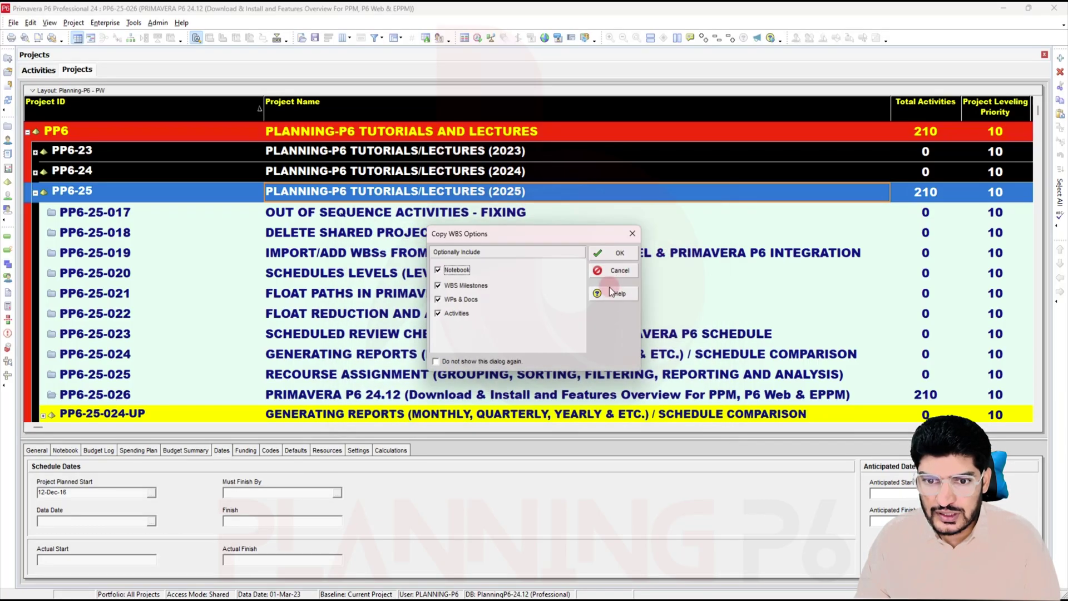
left_click(623, 253)
left_click(688, 243)
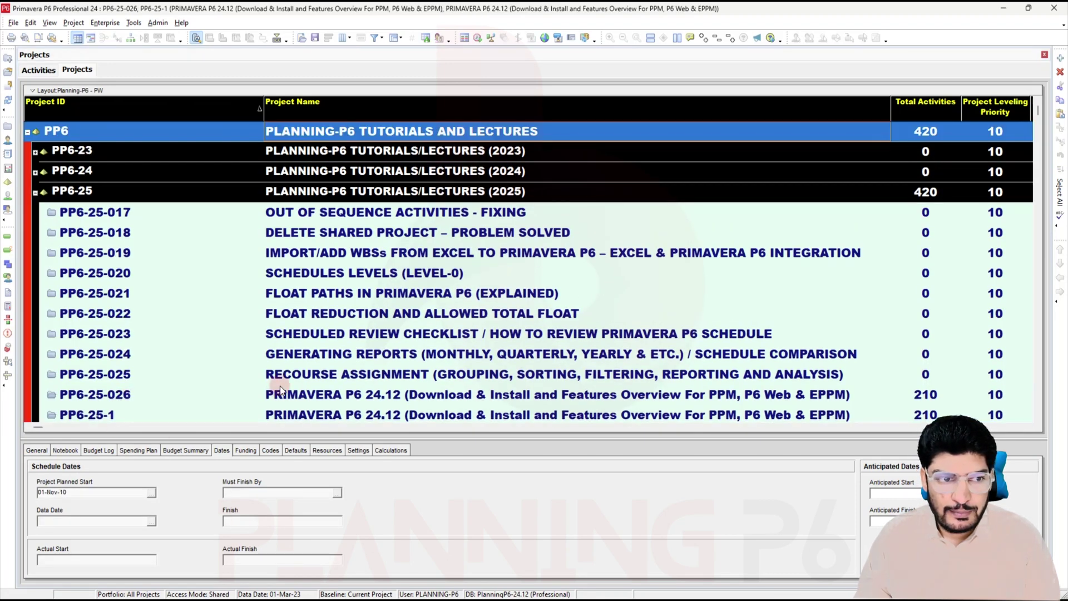
Step: Change the copy's Project ID from PP6-25-1 to PP6-25-26A
scroll(299, 379, "down", 2)
left_click(372, 334)
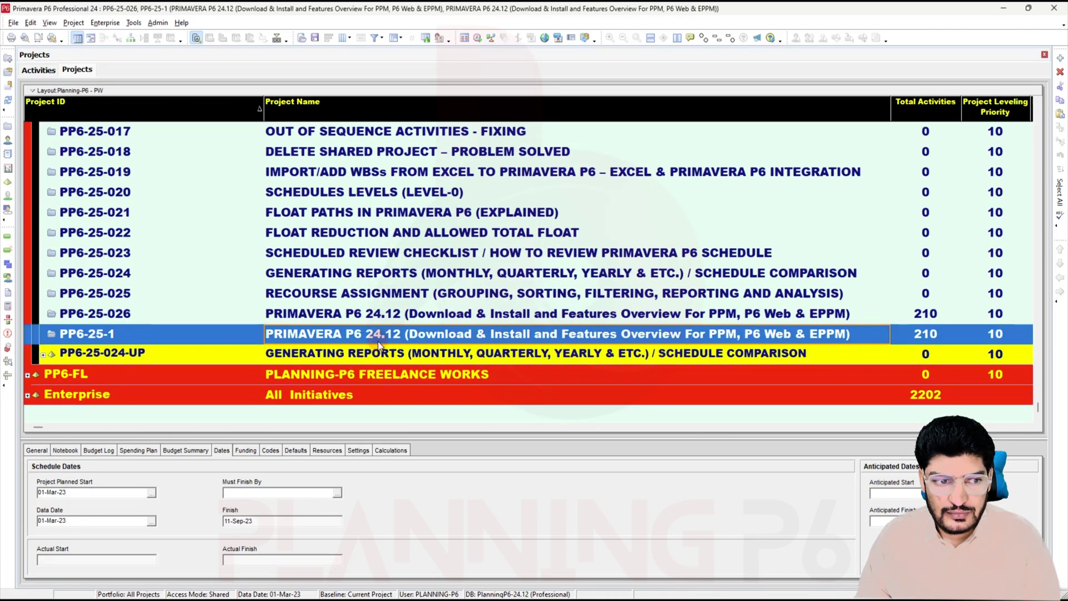
left_click(125, 332)
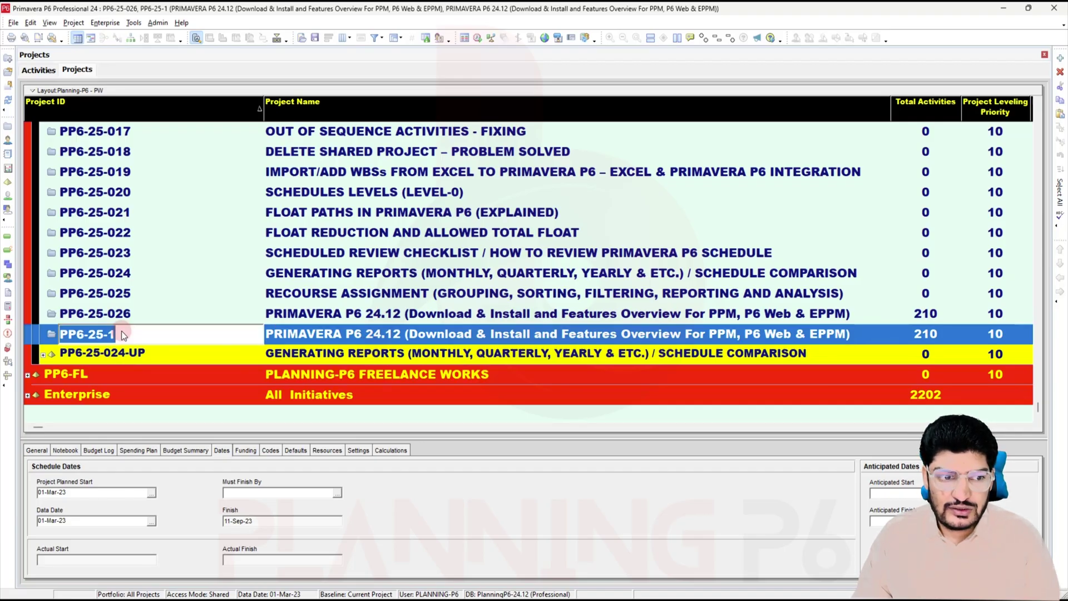
key("BackSpace")
type("26")
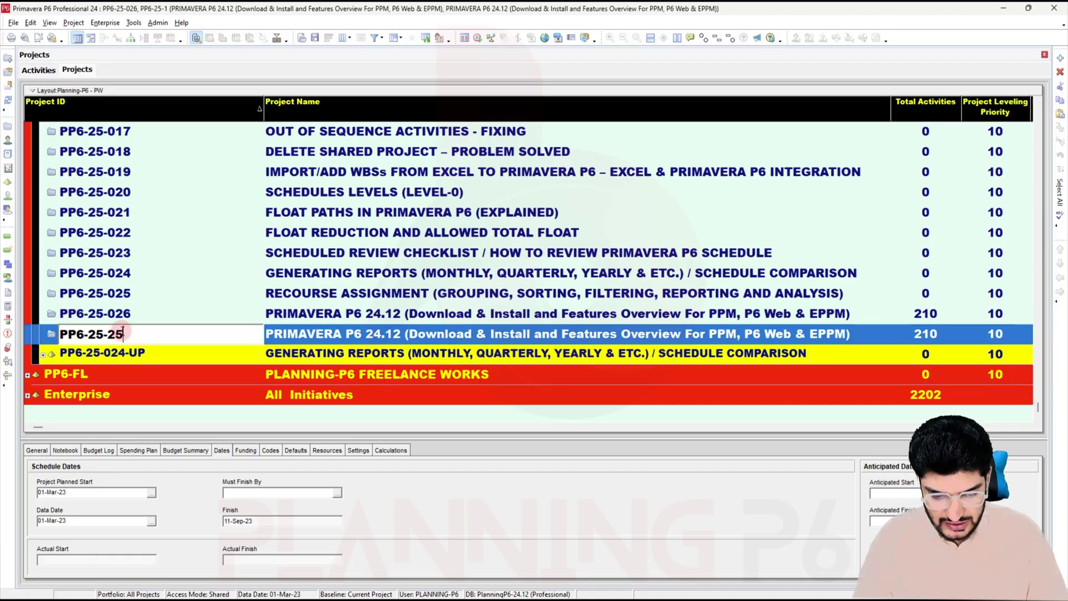
type("A")
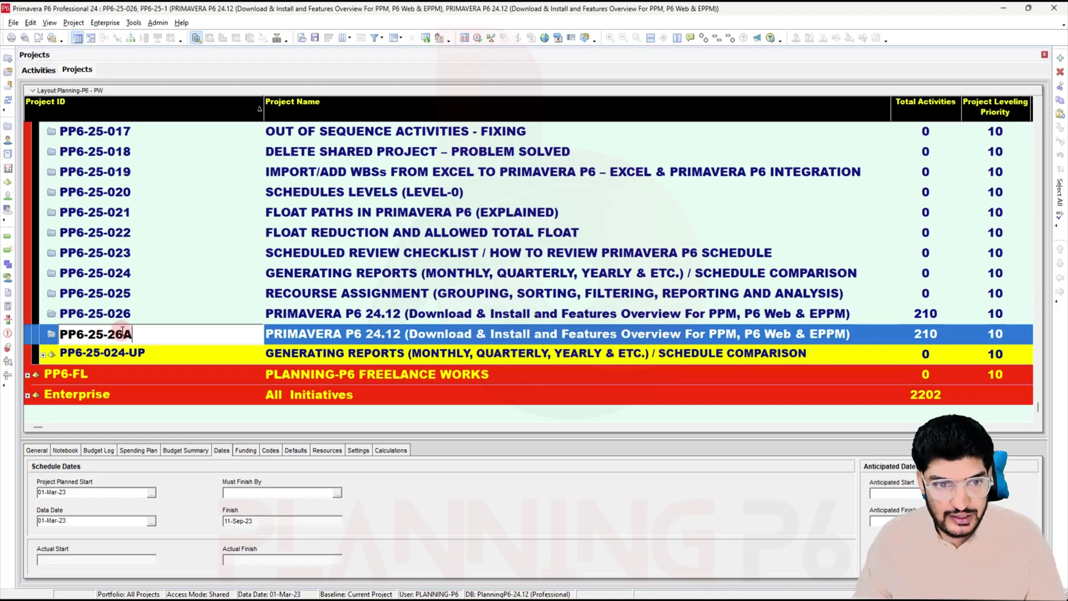
left_click(299, 336)
Step: Summarize project PP6-25-26A and acknowledge the completion message
right_click(300, 337)
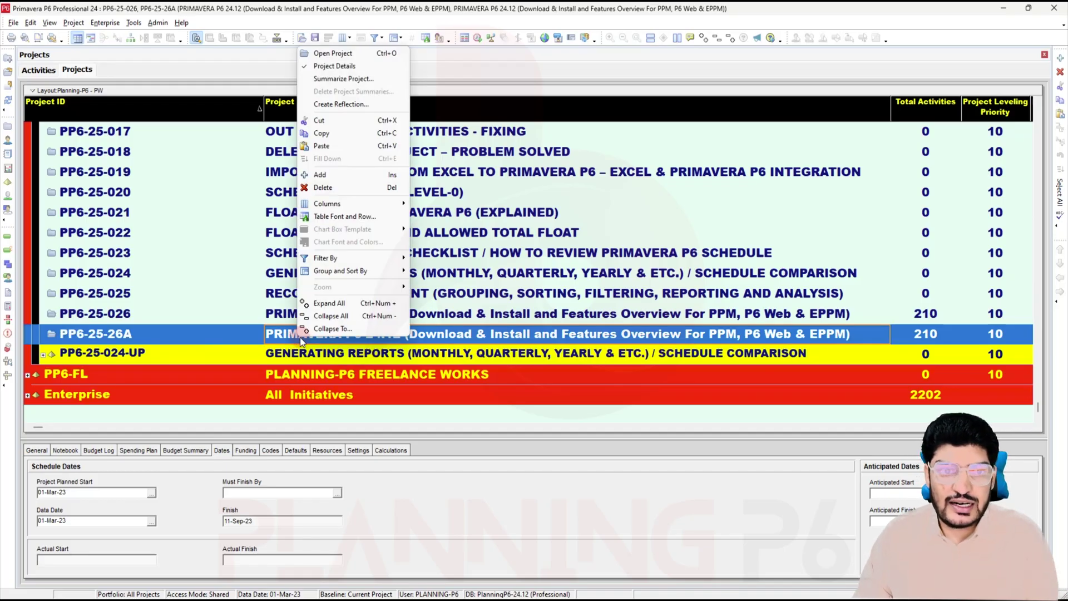
left_click(332, 78)
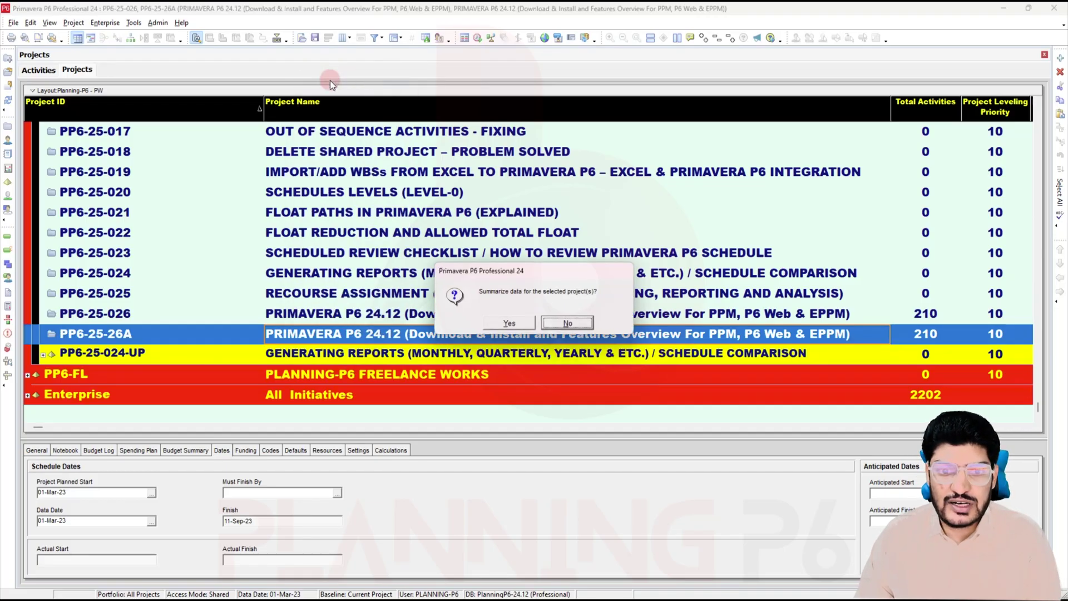
left_click(523, 322)
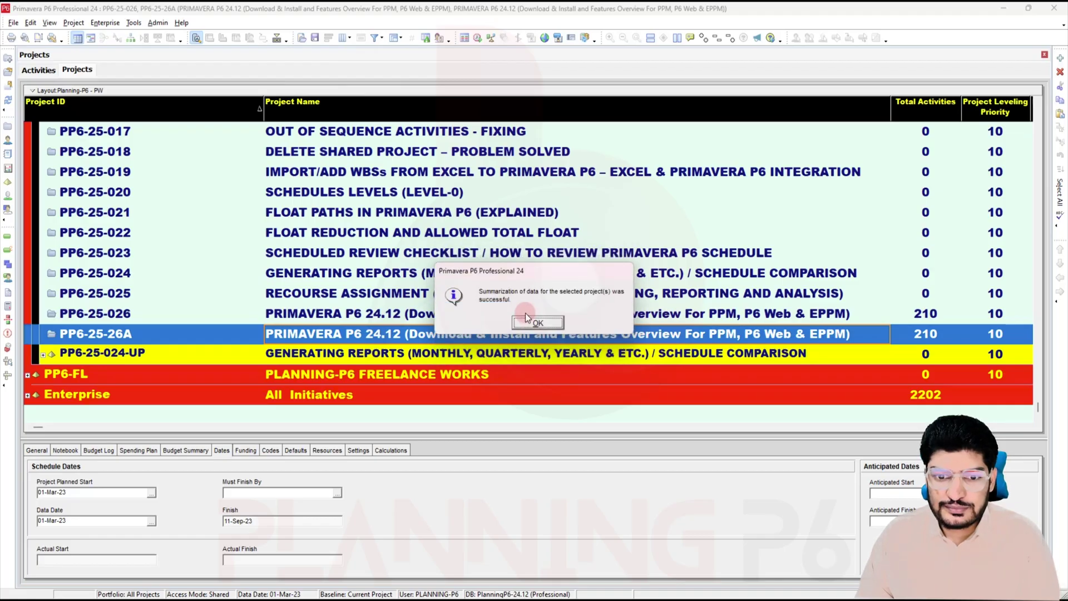
left_click(526, 312)
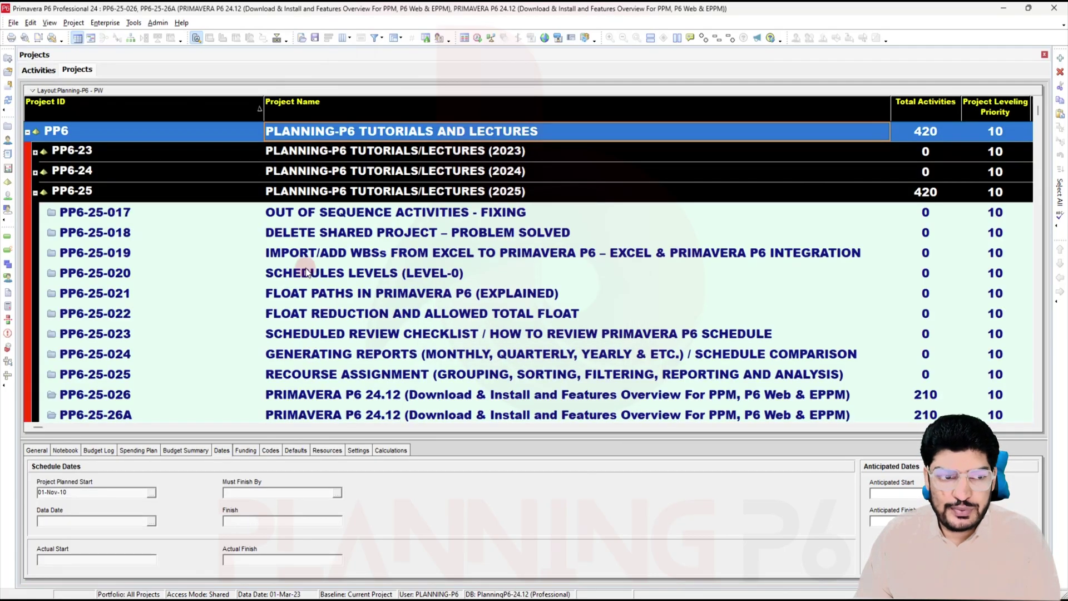
Step: Open project PP6-25-26A to show its activities
scroll(312, 300, "down", 2)
left_click(310, 336)
right_click(310, 336)
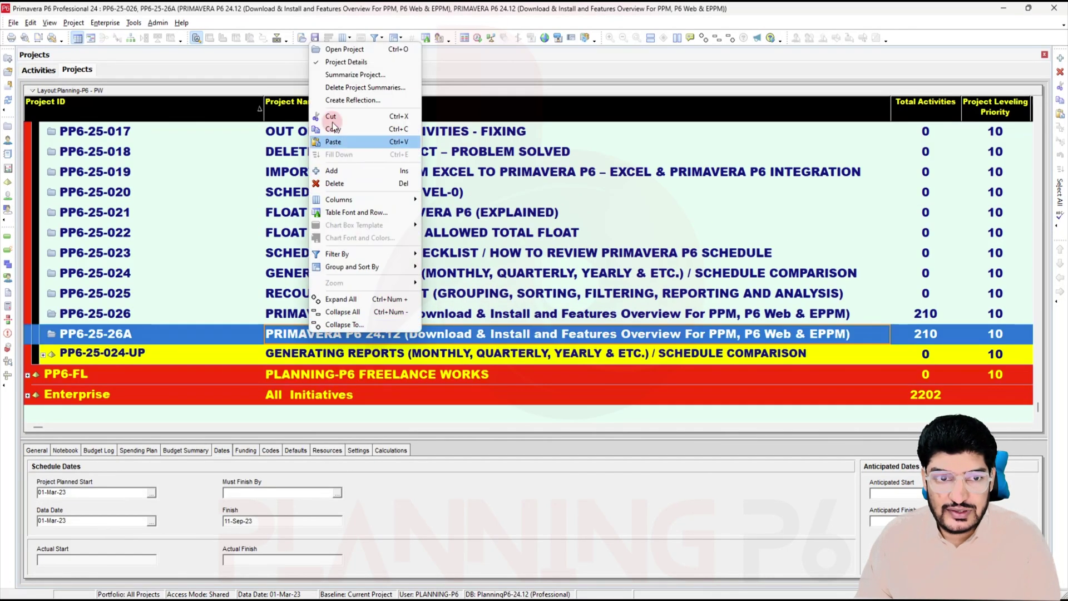
left_click(355, 51)
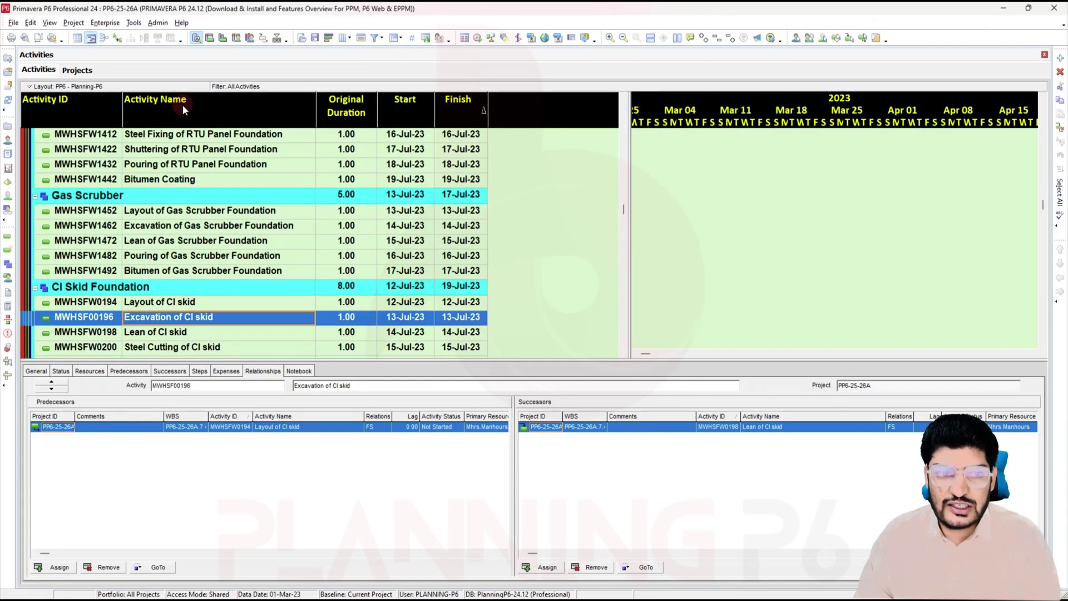
Step: Start a CPP Format export of the open project
left_click(13, 22)
left_click(32, 36)
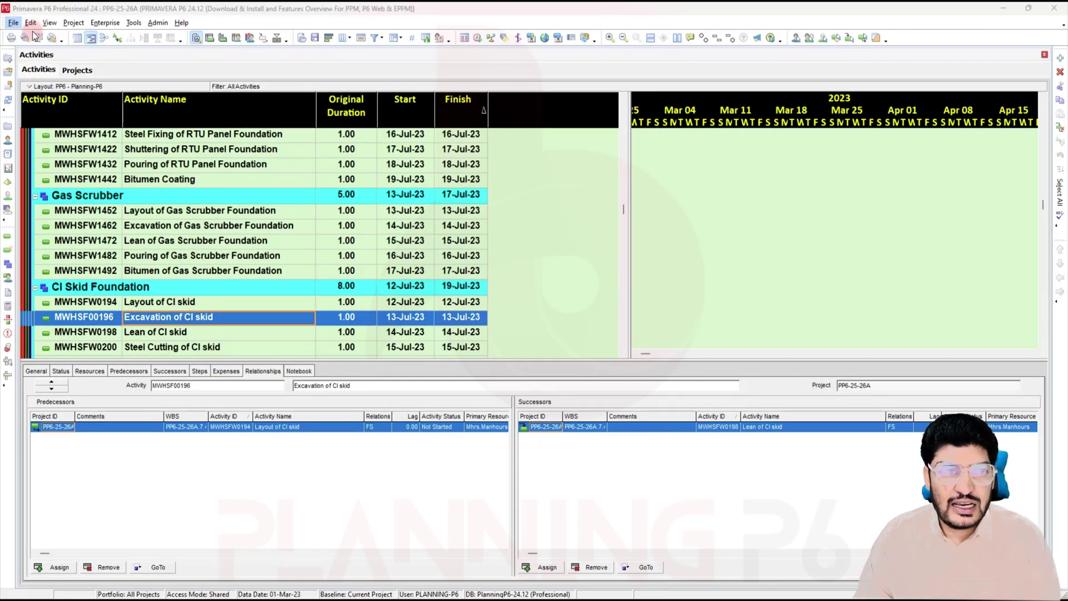
left_click(725, 227)
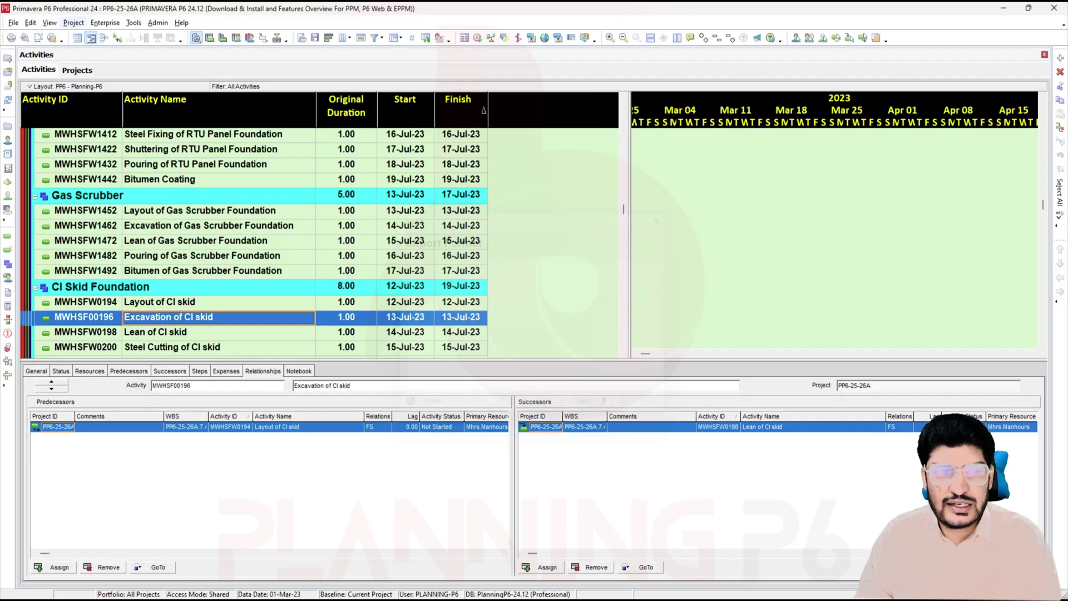
left_click(13, 22)
left_click(32, 49)
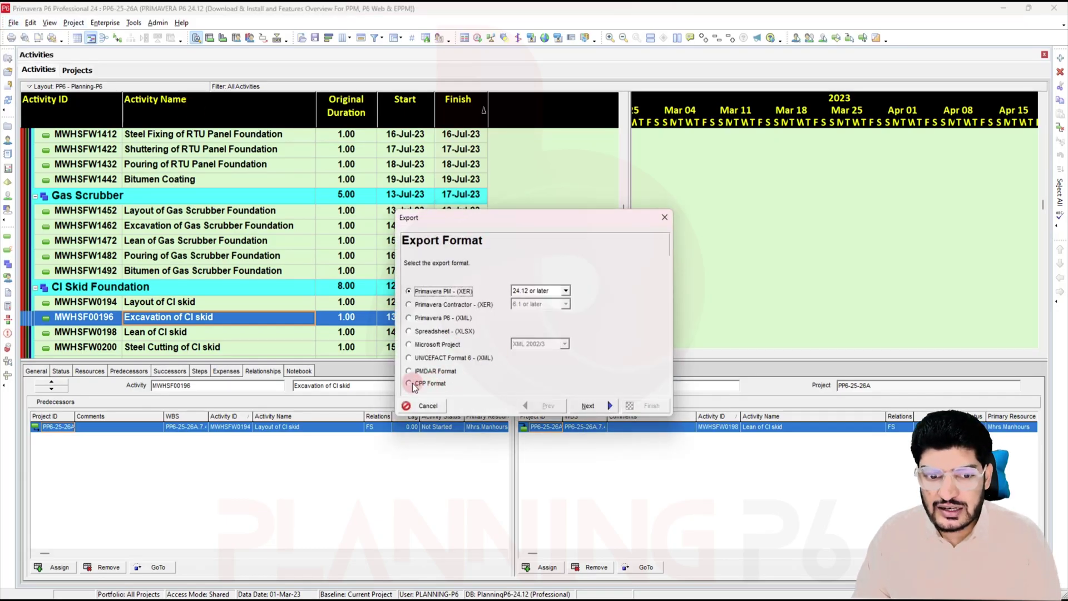
left_click(426, 384)
left_click(598, 406)
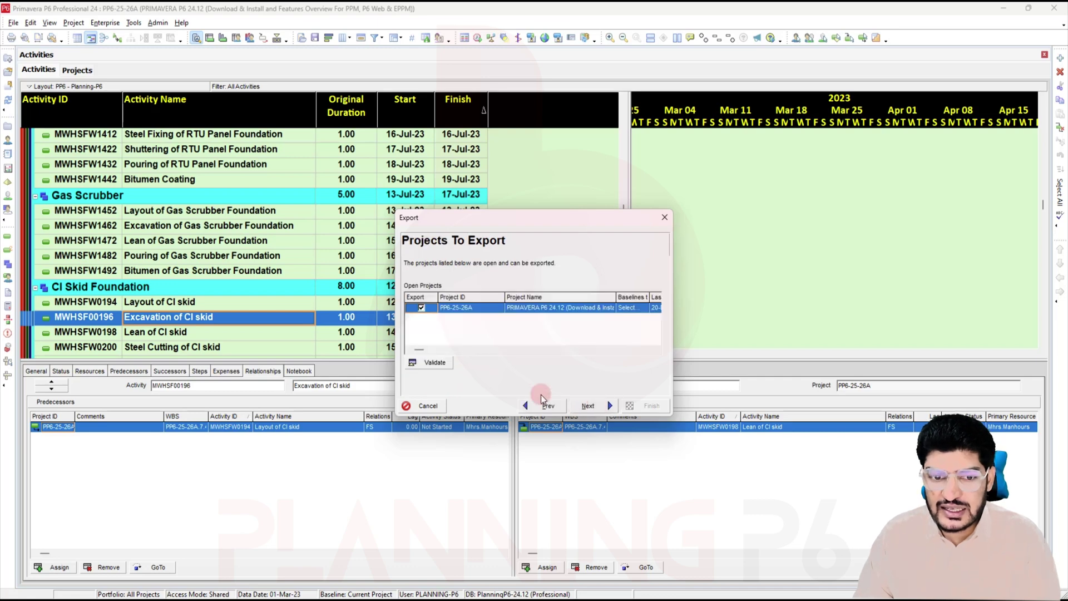
Step: Choose the project's baseline for the export and add a new CPP template
double_click(638, 309)
left_click(360, 205)
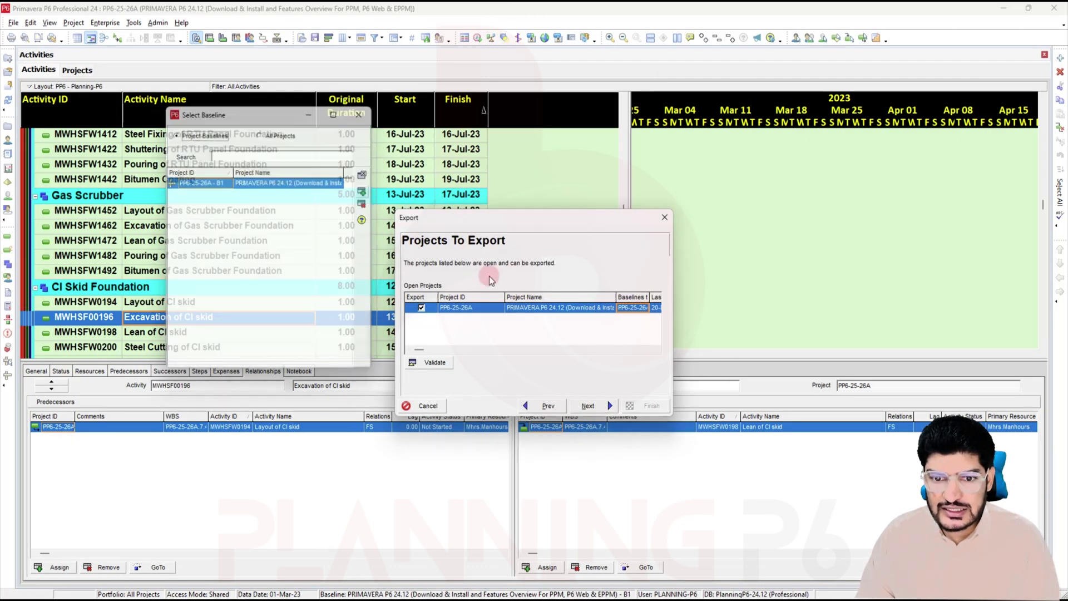
left_click(590, 406)
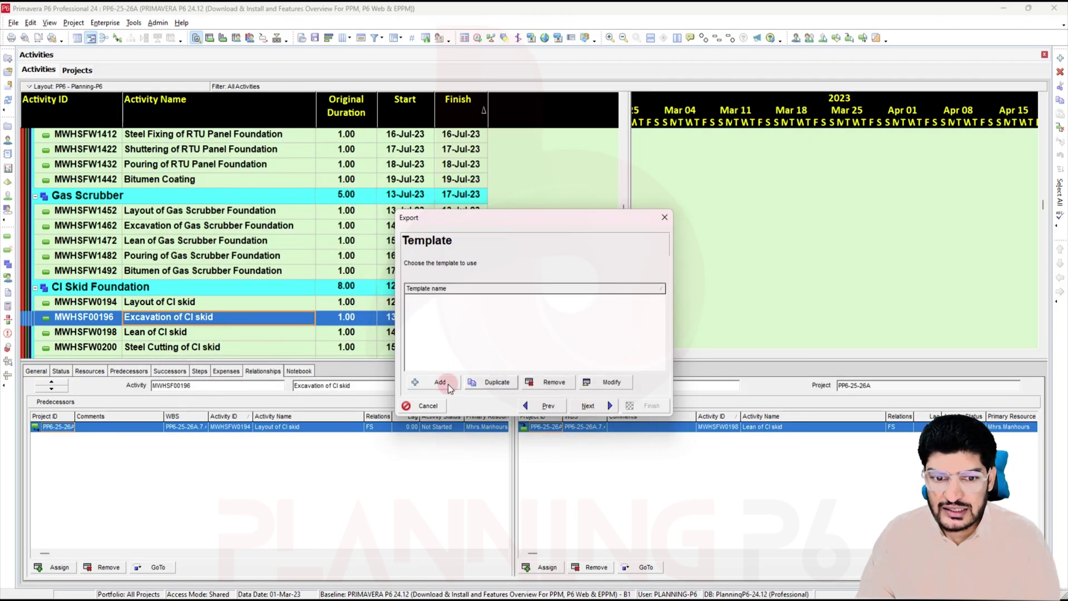
left_click(612, 383)
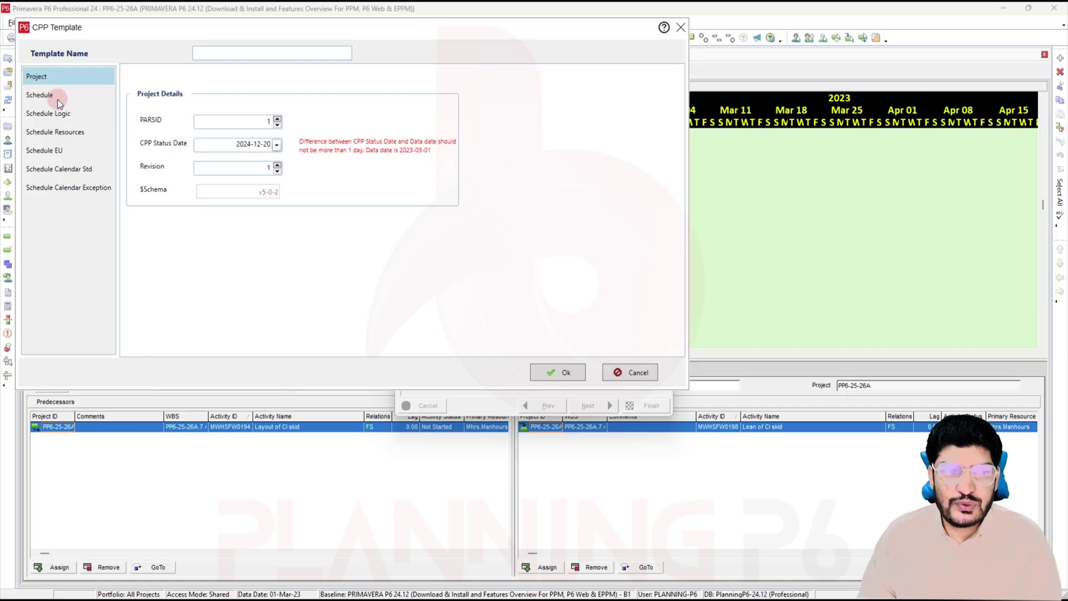
Step: Inspect the WBS_ID and justification_WBS mapping choices, then close the CPP Template dialog
left_click(40, 94)
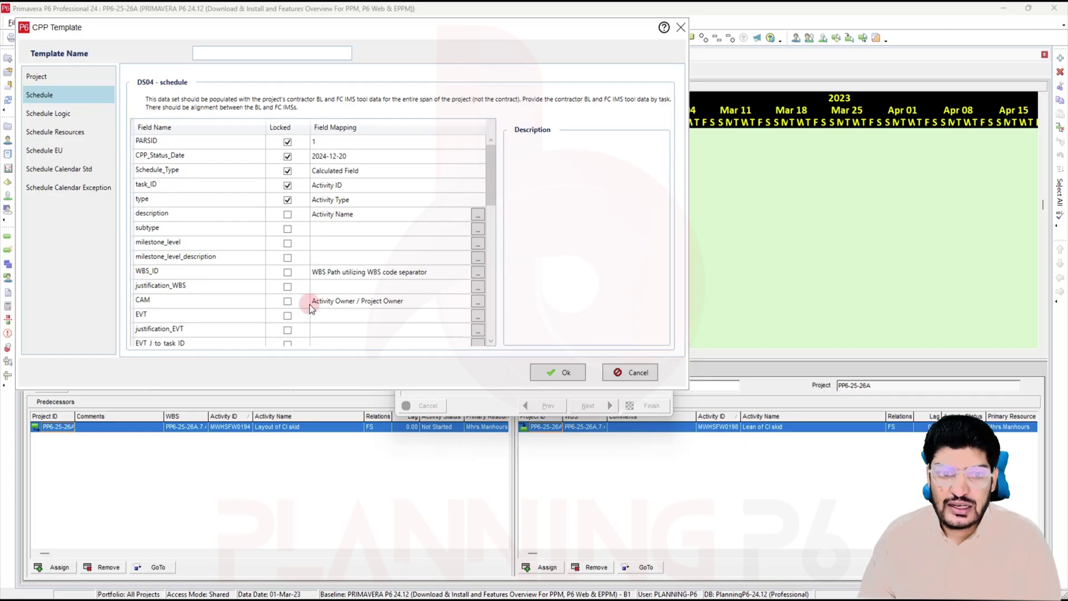
left_click(477, 273)
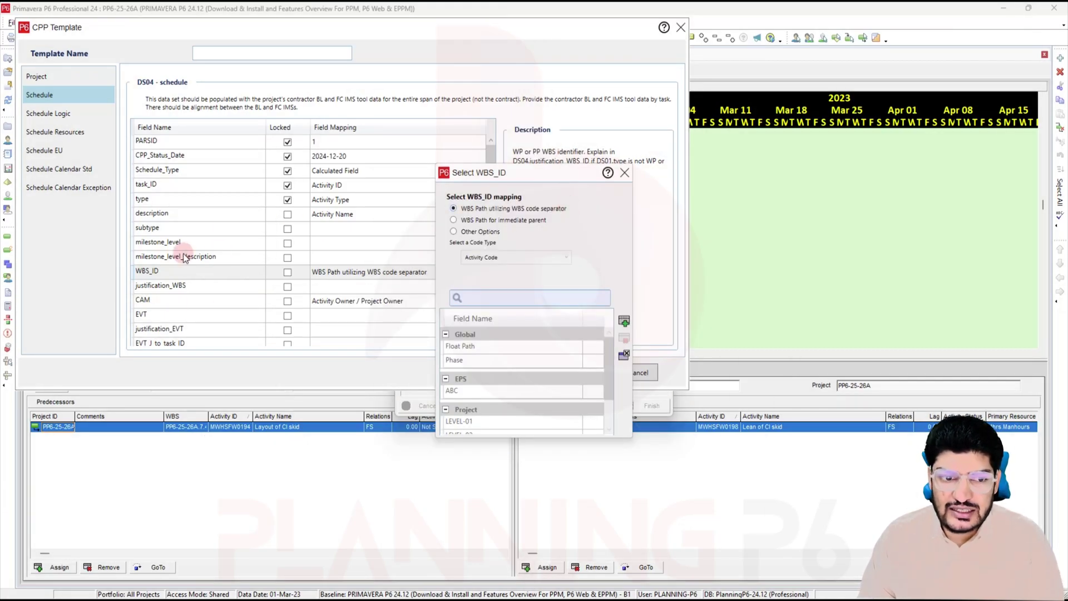
left_click(625, 173)
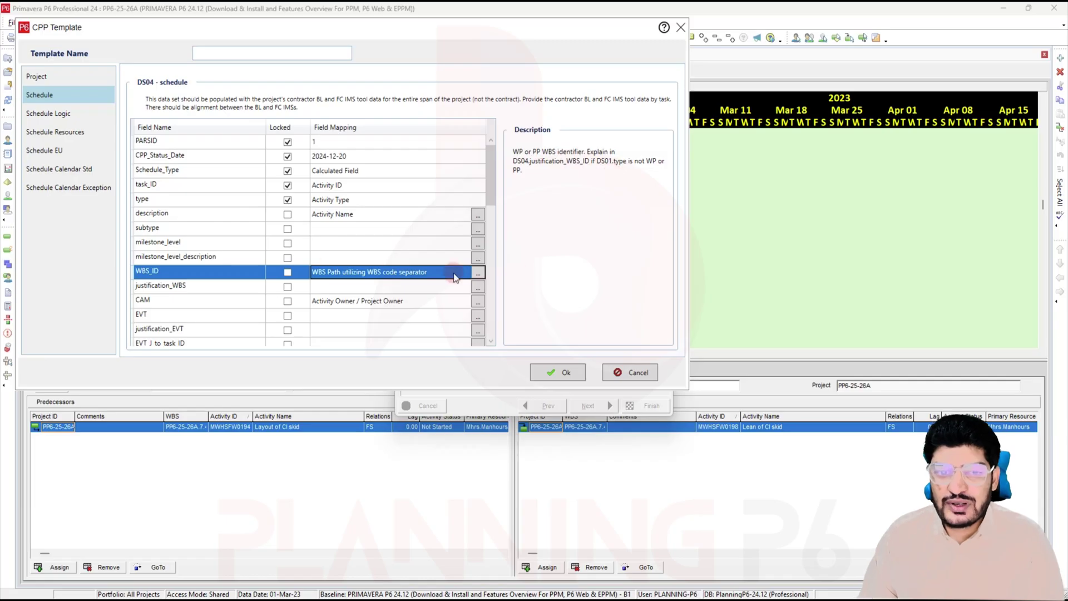
left_click(479, 288)
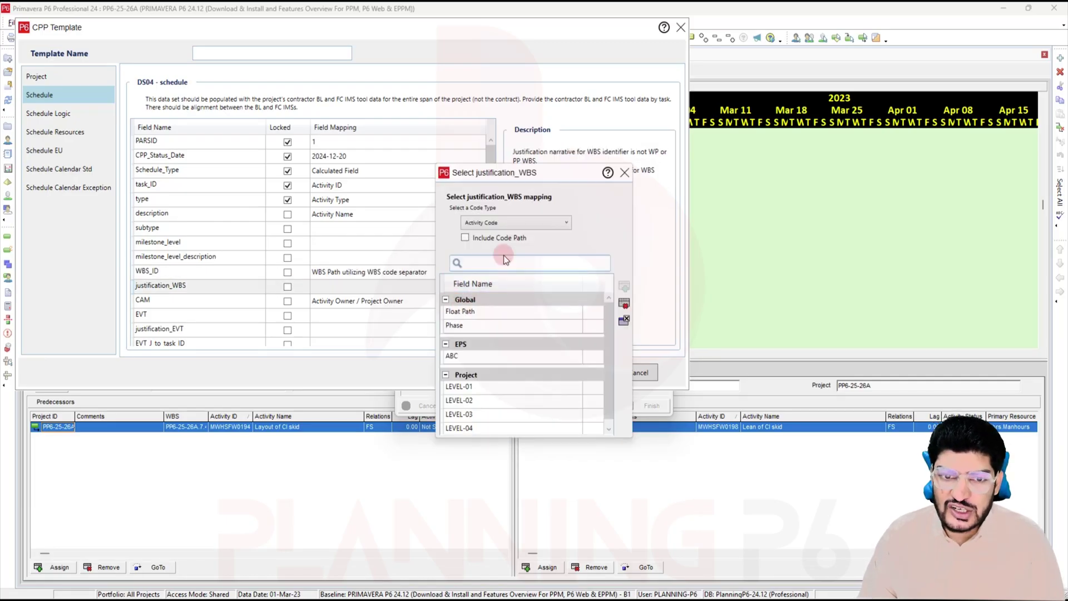
left_click(625, 173)
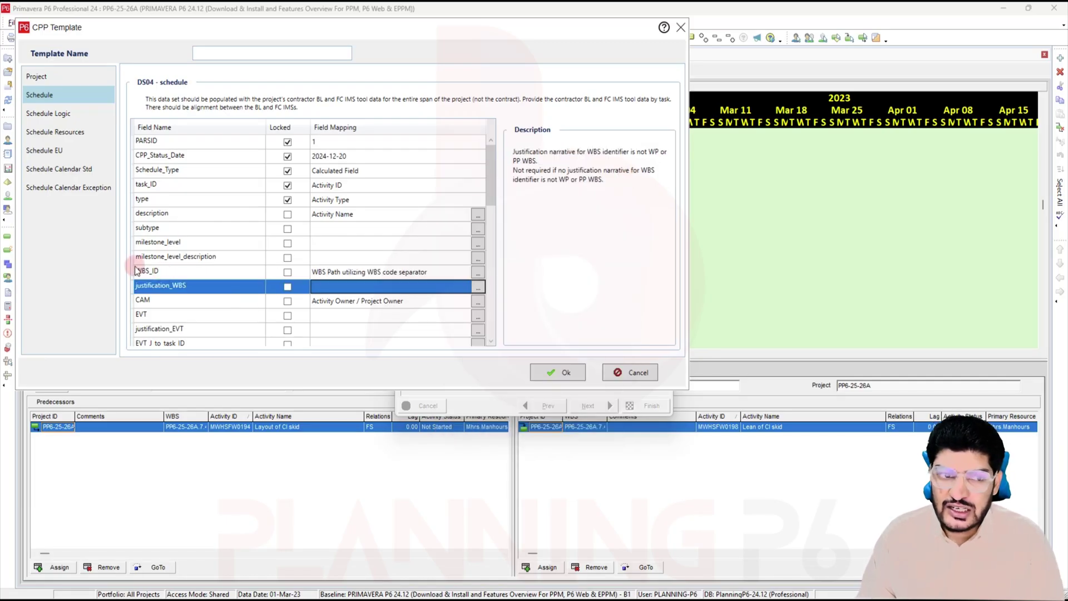
left_click(680, 27)
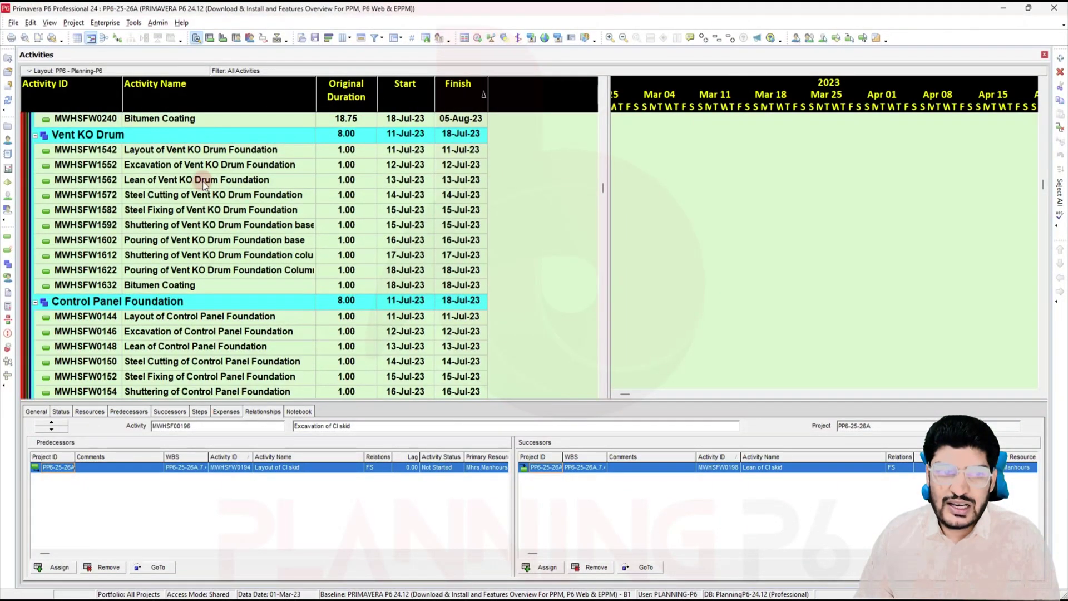
scroll(225, 171, "up", 10)
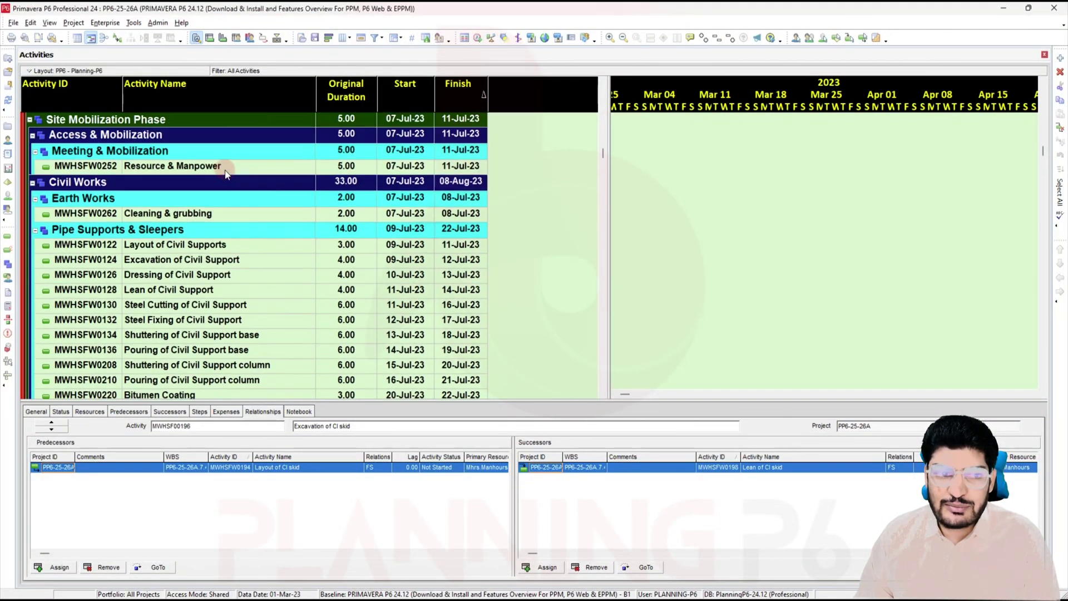
Step: Try making Updation of P&Ids & PFDs a Start Milestone and dismiss the resulting warnings
scroll(225, 171, "up", 15)
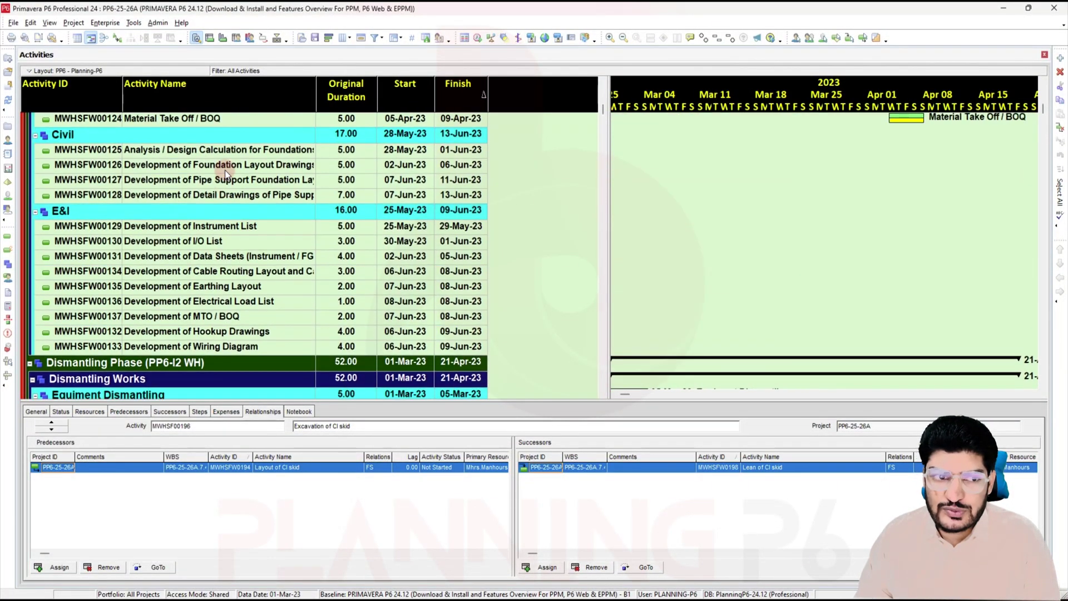
scroll(225, 170, "up", 6)
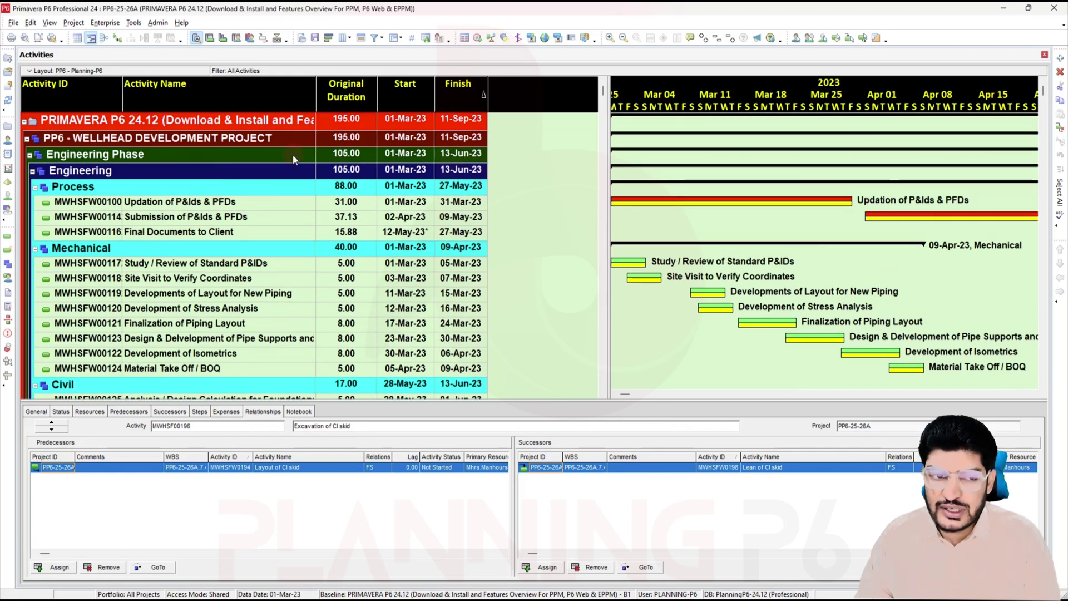
left_click(216, 202)
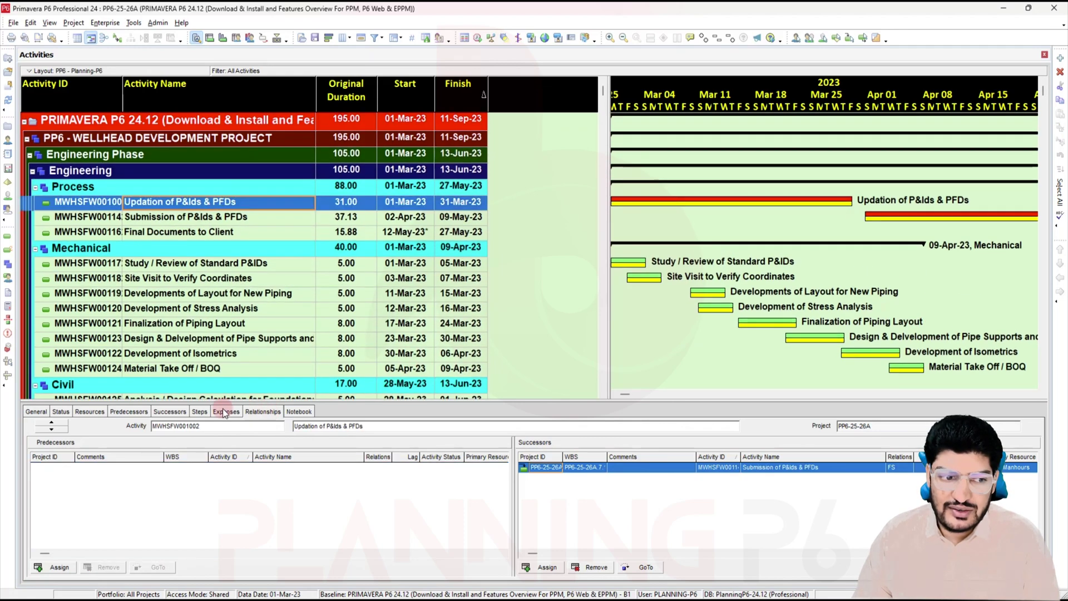
left_click(38, 412)
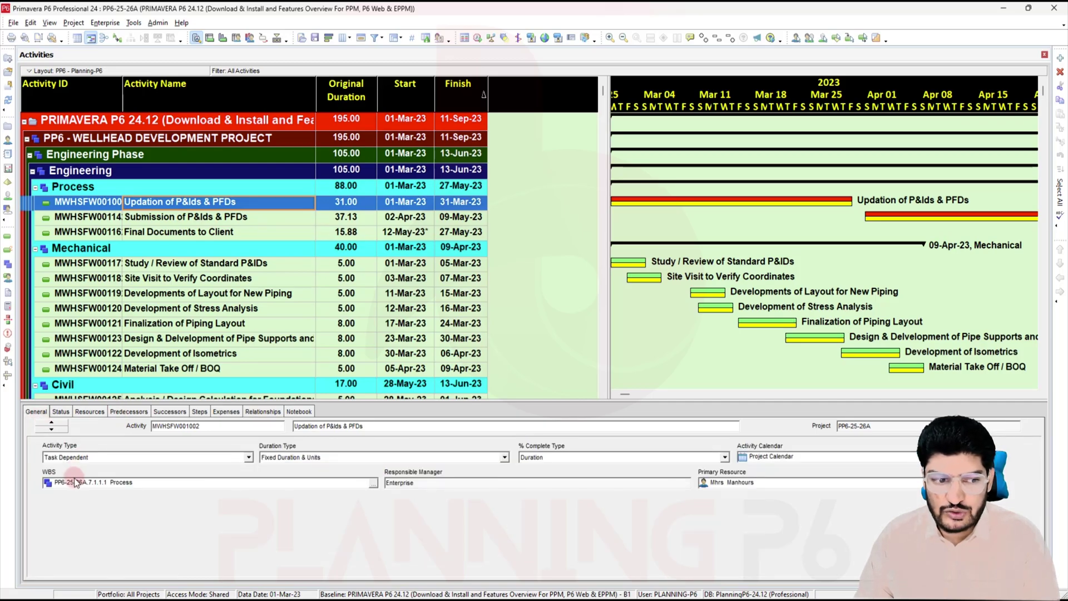
left_click(232, 458)
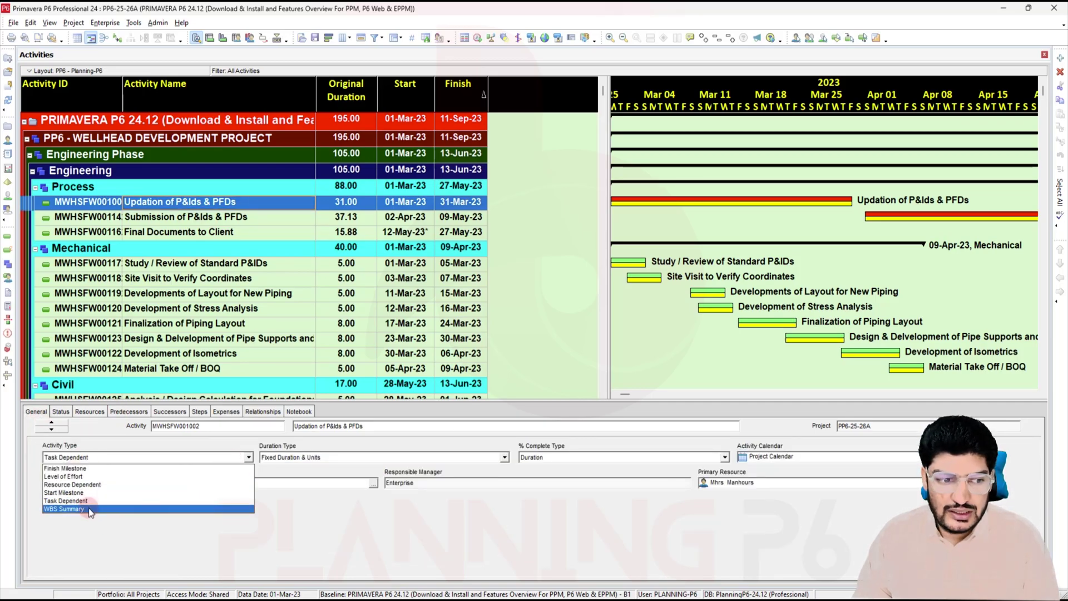
left_click(100, 494)
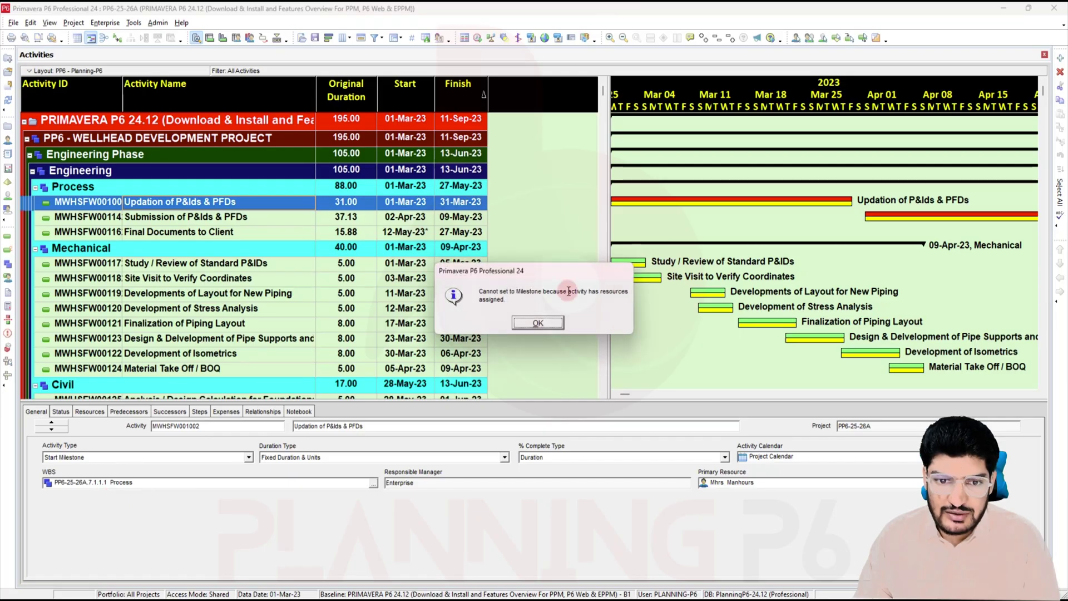
left_click(557, 327)
key("Down")
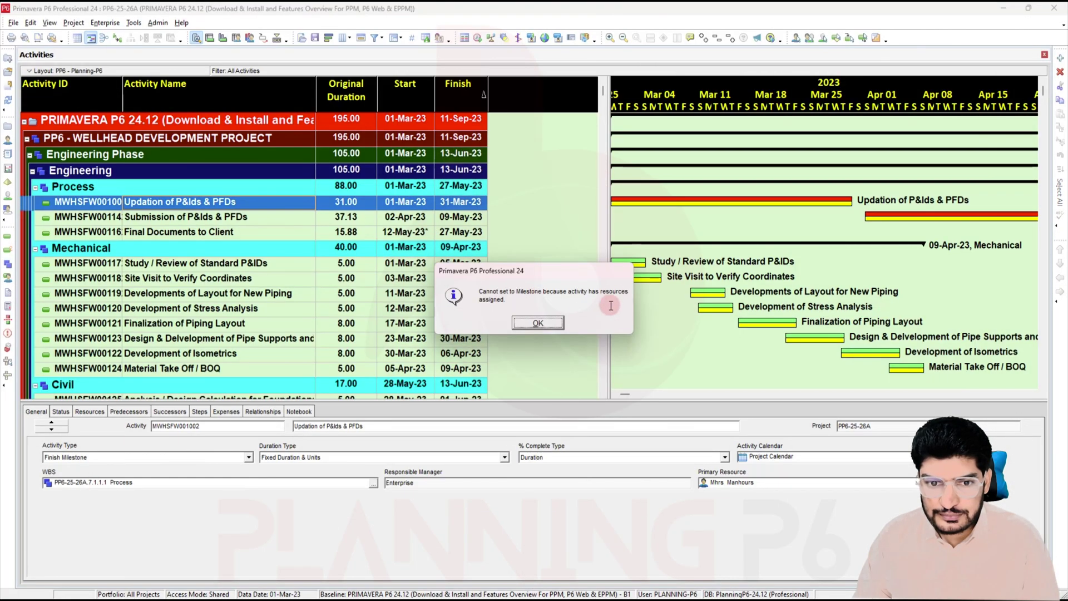
left_click(538, 323)
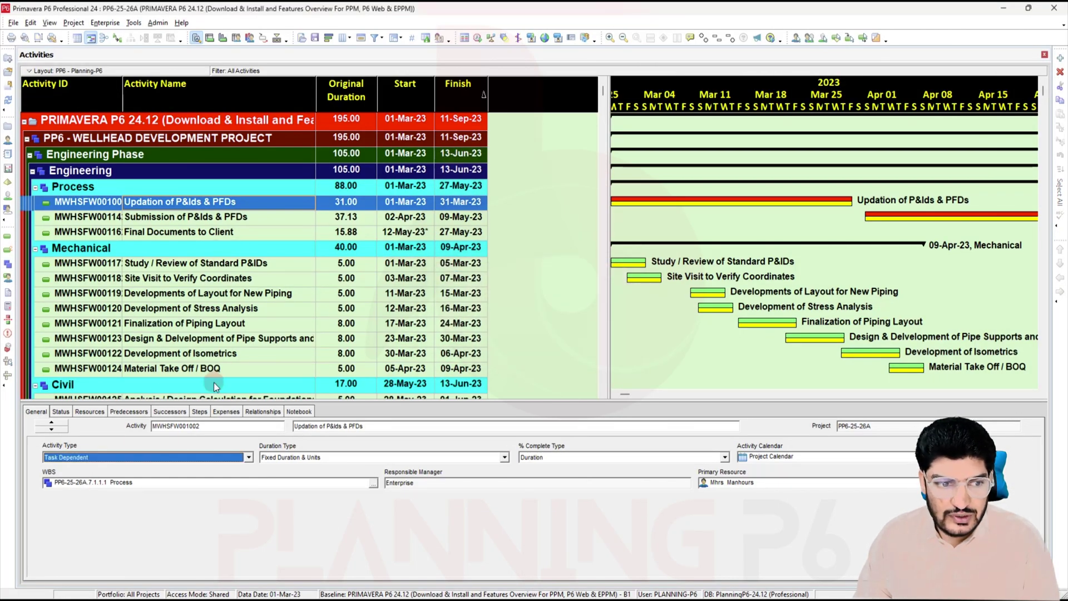
Step: Delete the activity's Mhrs.Manhours resource assignment, answering both confirmation prompts
left_click(101, 414)
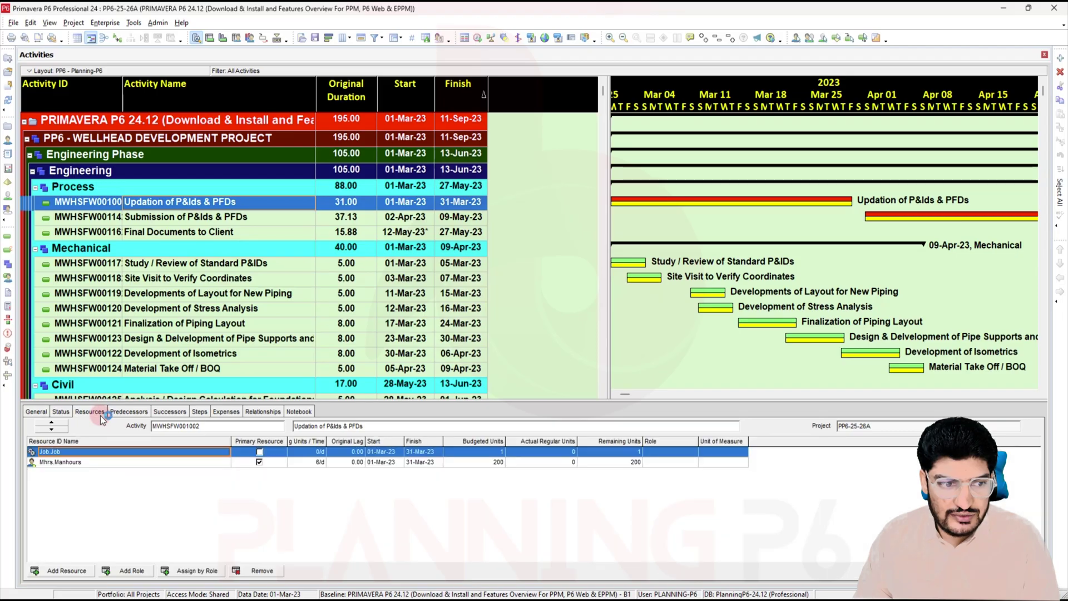
left_click(138, 464)
left_click(259, 571)
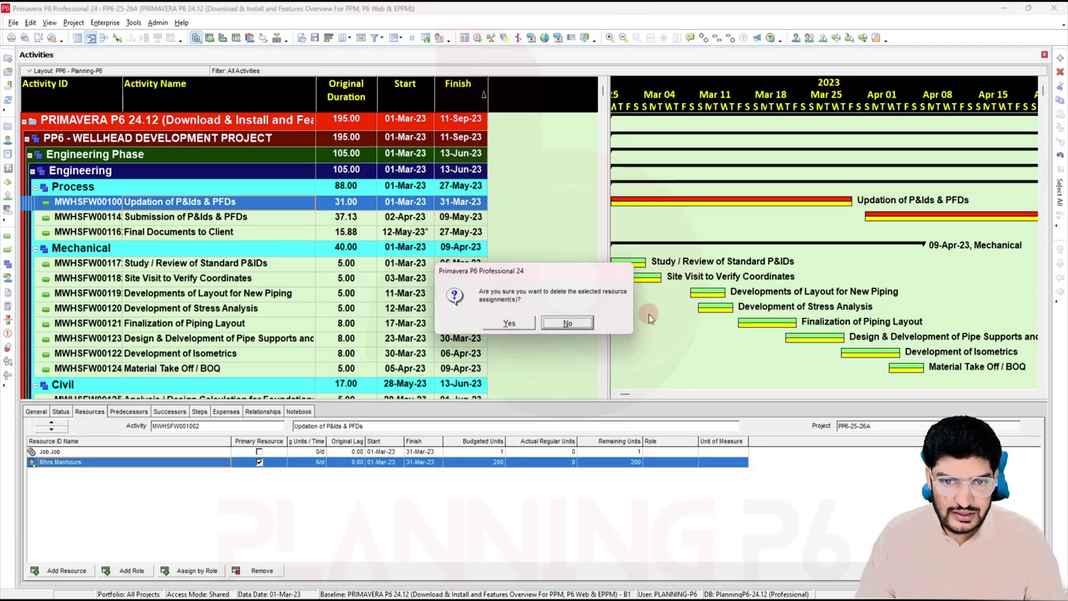
left_click(525, 322)
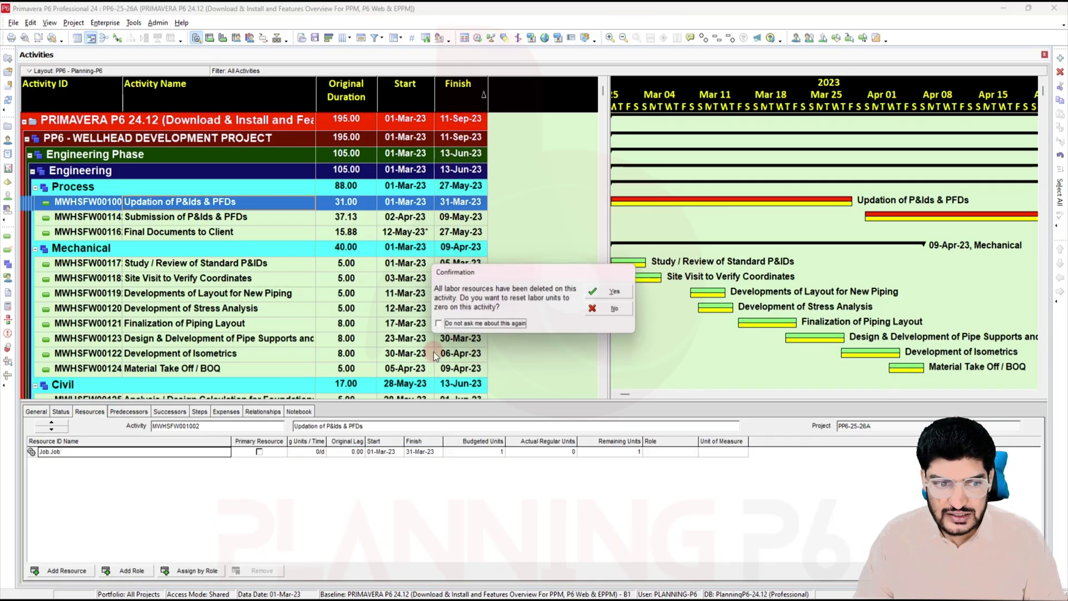
left_click(614, 308)
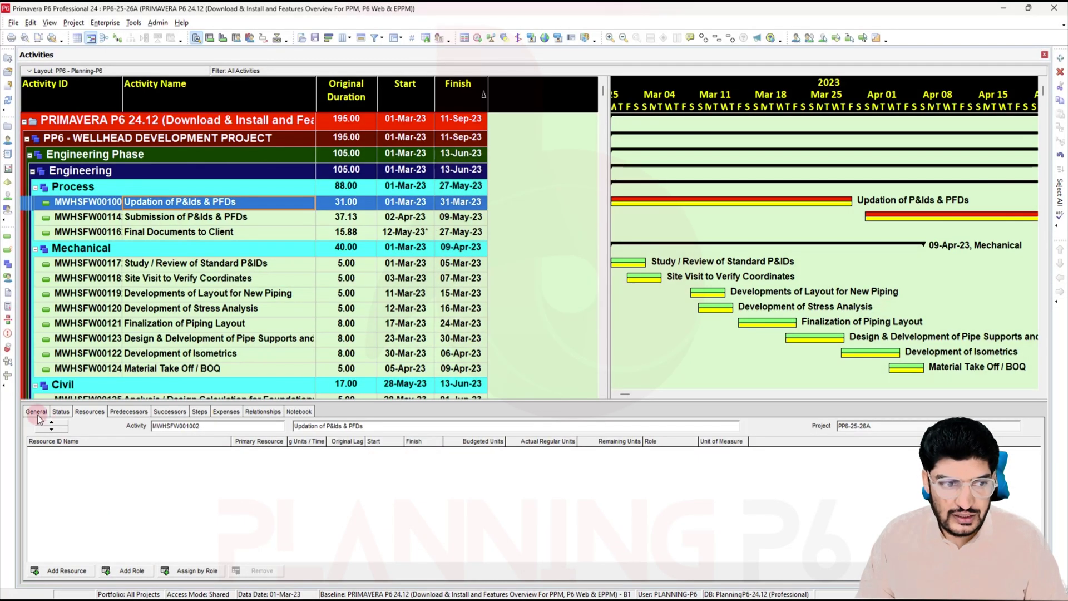
left_click(36, 411)
left_click(82, 457)
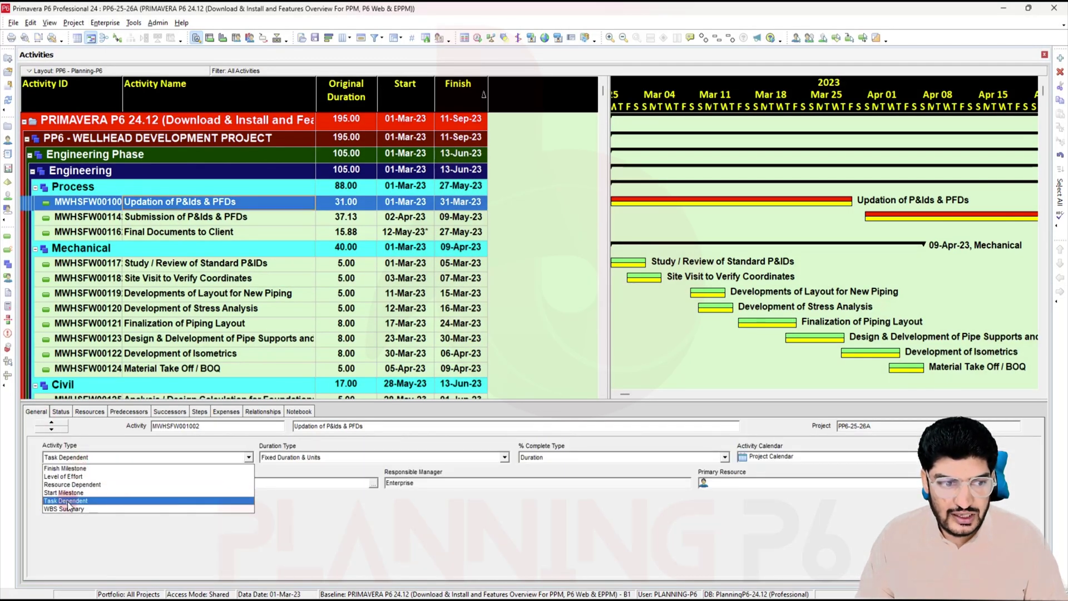
Step: Set the activity type to Start Milestone
left_click(72, 493)
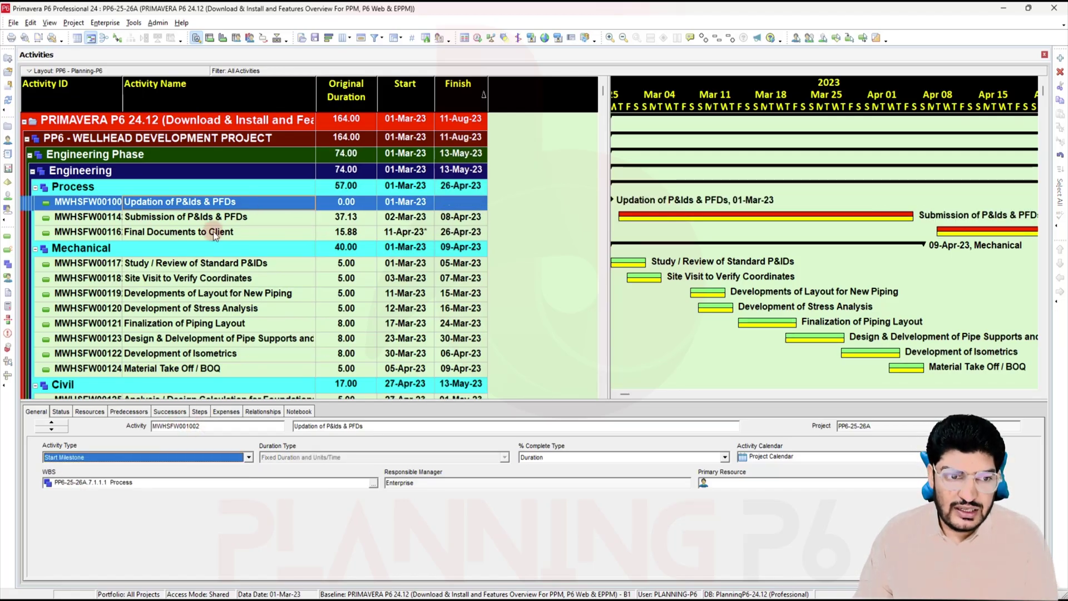
left_click(263, 411)
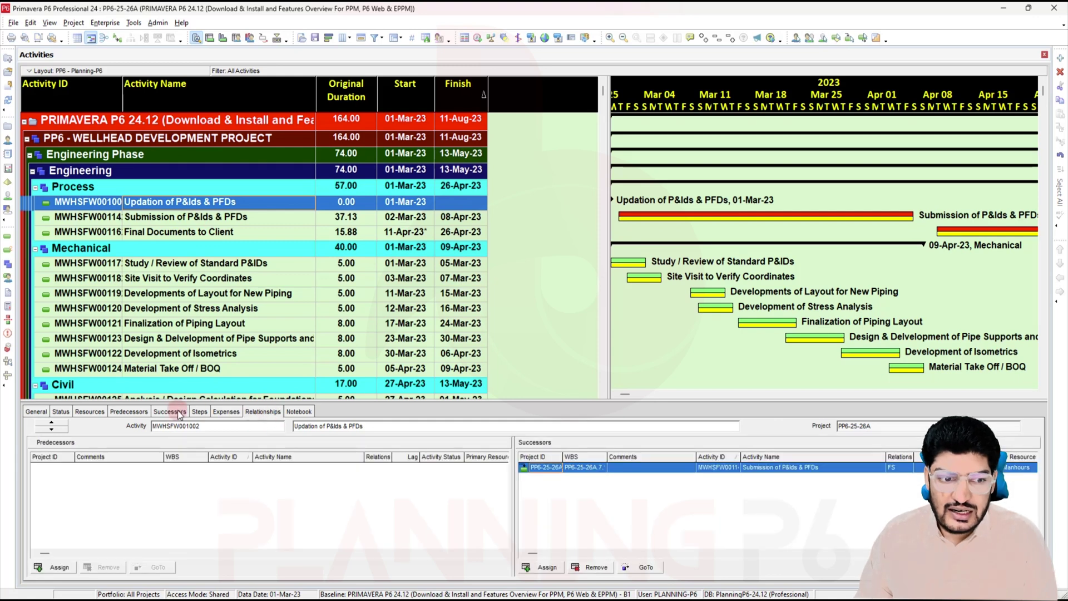
left_click(136, 412)
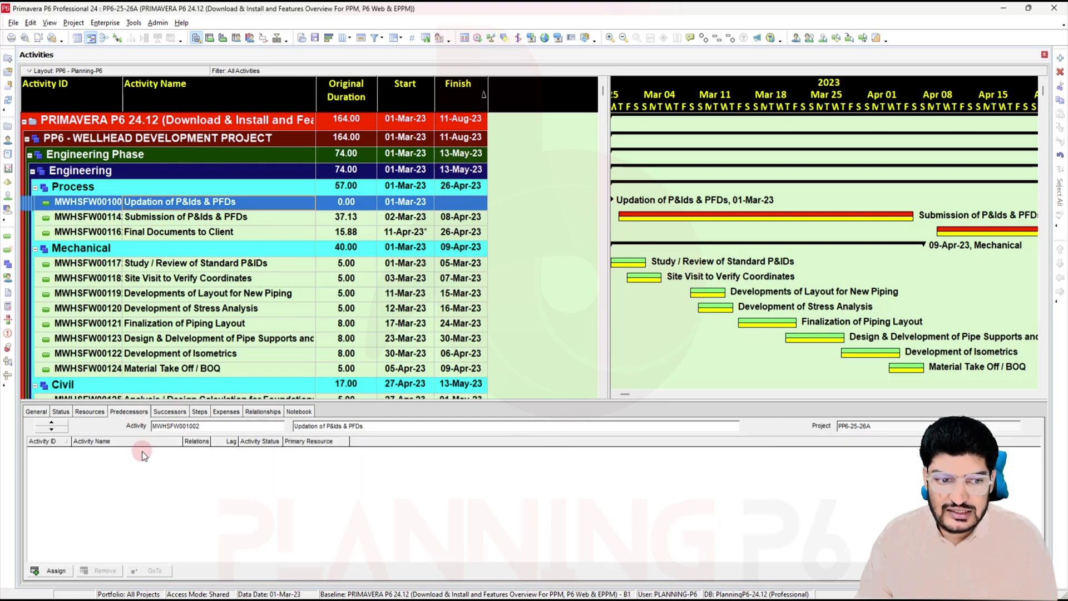
Step: Assign Study / Review of Standard P&IDs as predecessor and check its relationship type
left_click(55, 569)
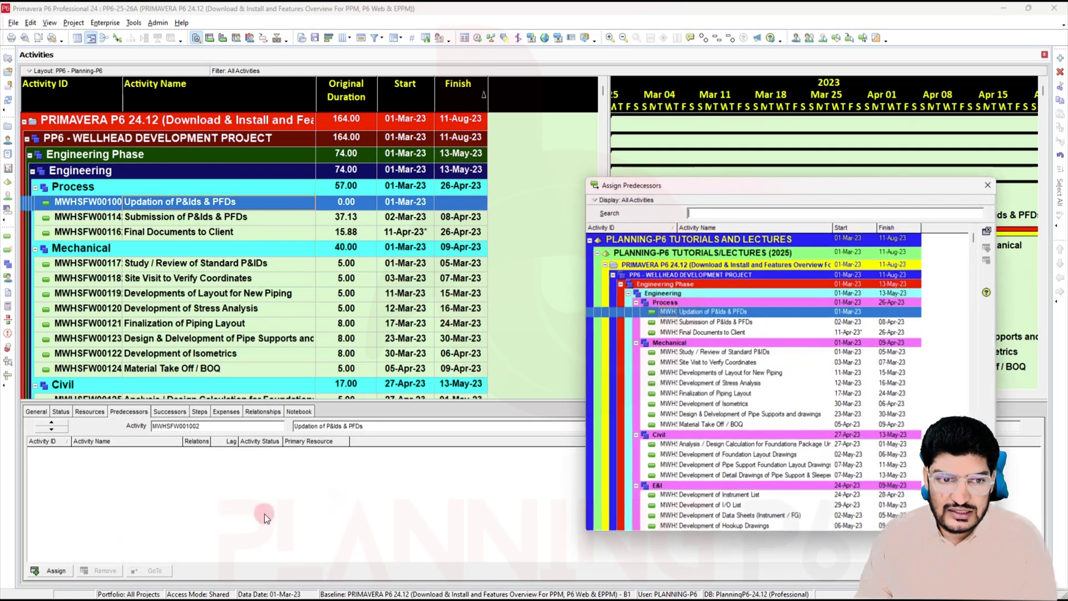
left_click(779, 322)
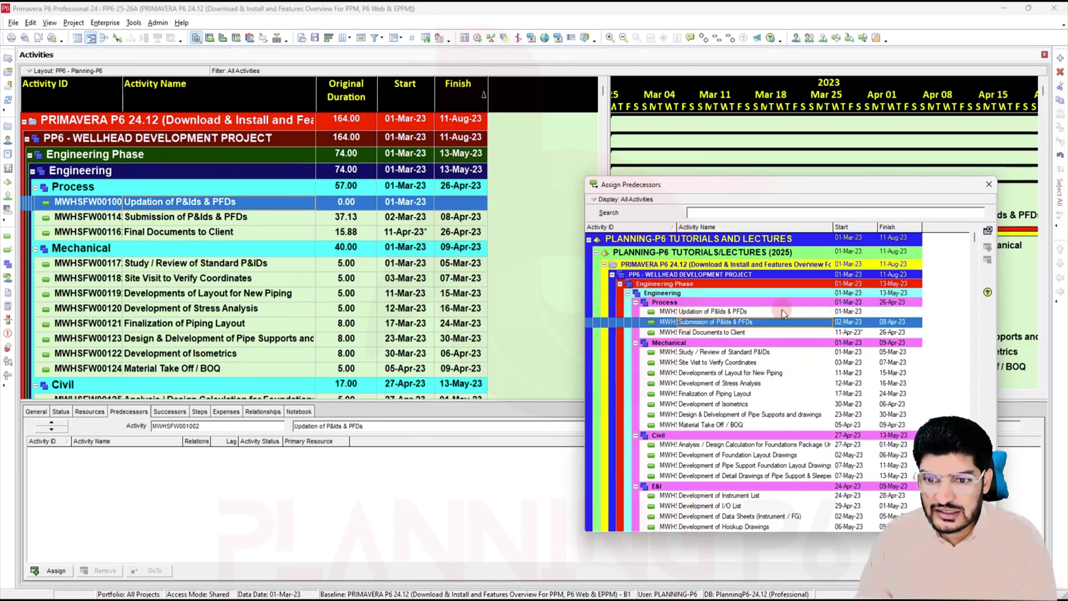
left_click(818, 351)
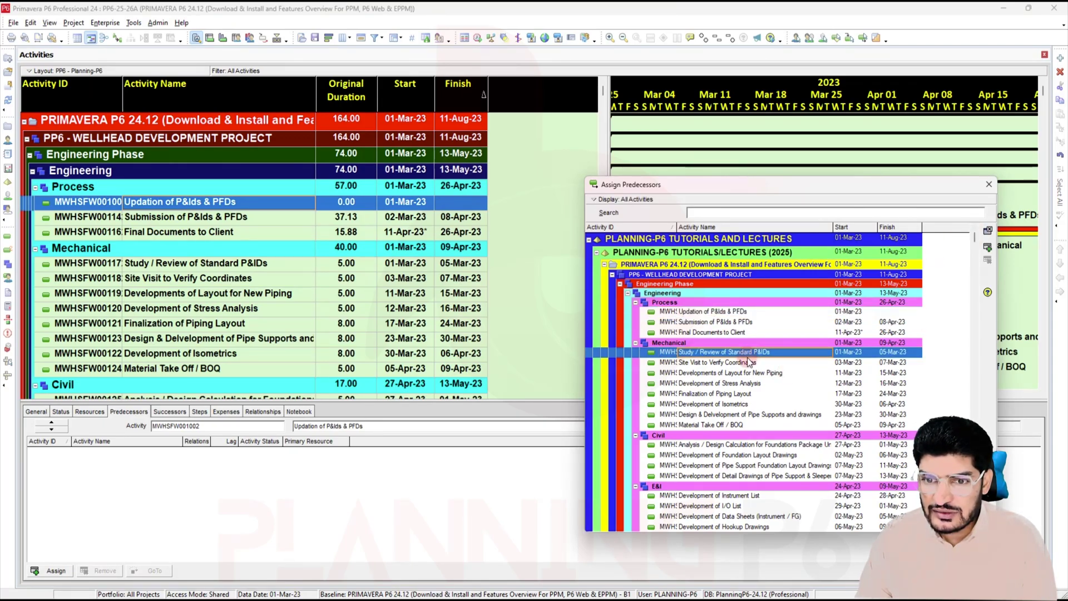
left_click(988, 247)
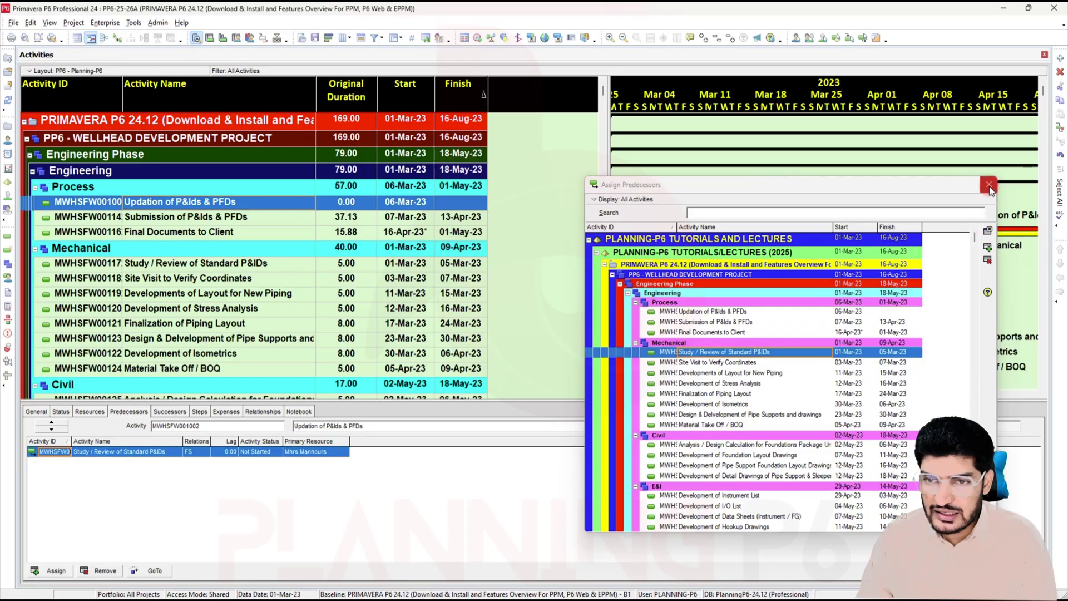
left_click(988, 230)
left_click(207, 453)
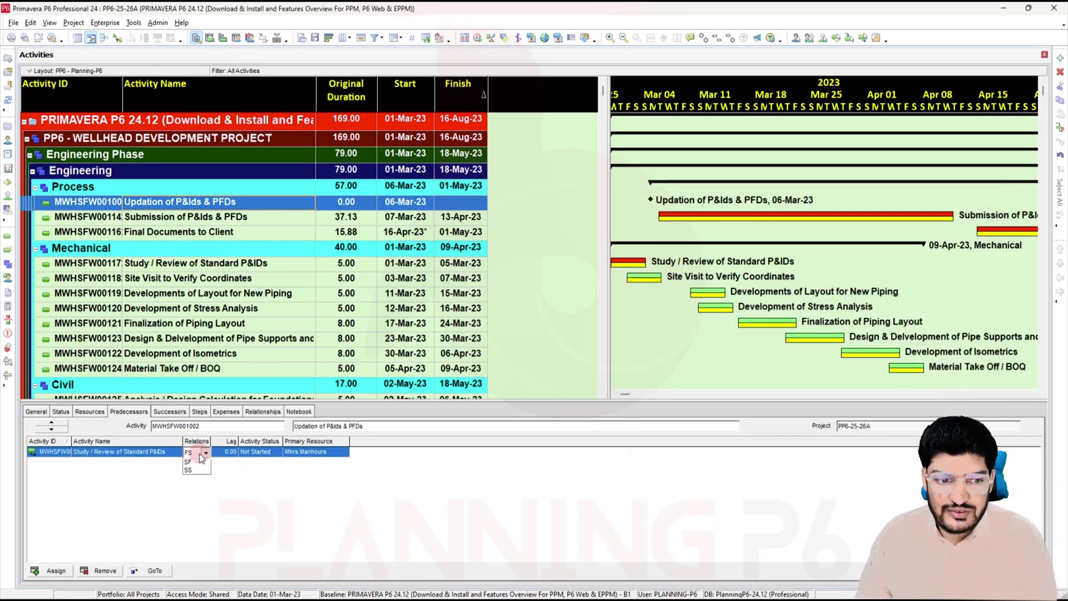
left_click(199, 453)
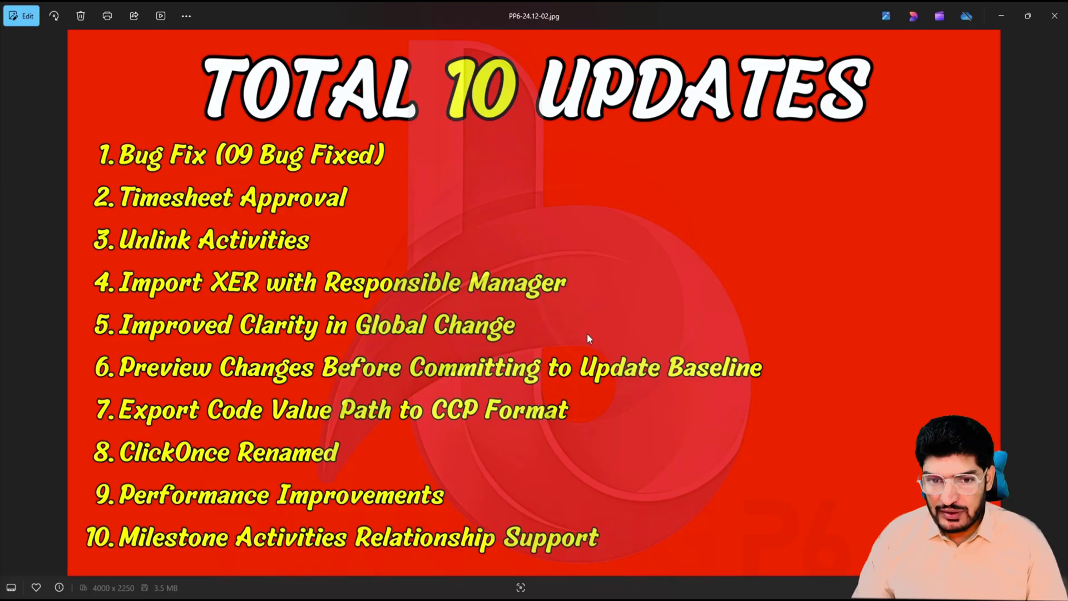
Step: Advance two slides to PP6-24.12-04.jpg, the 'Total 5 Updates' slide
key("Right")
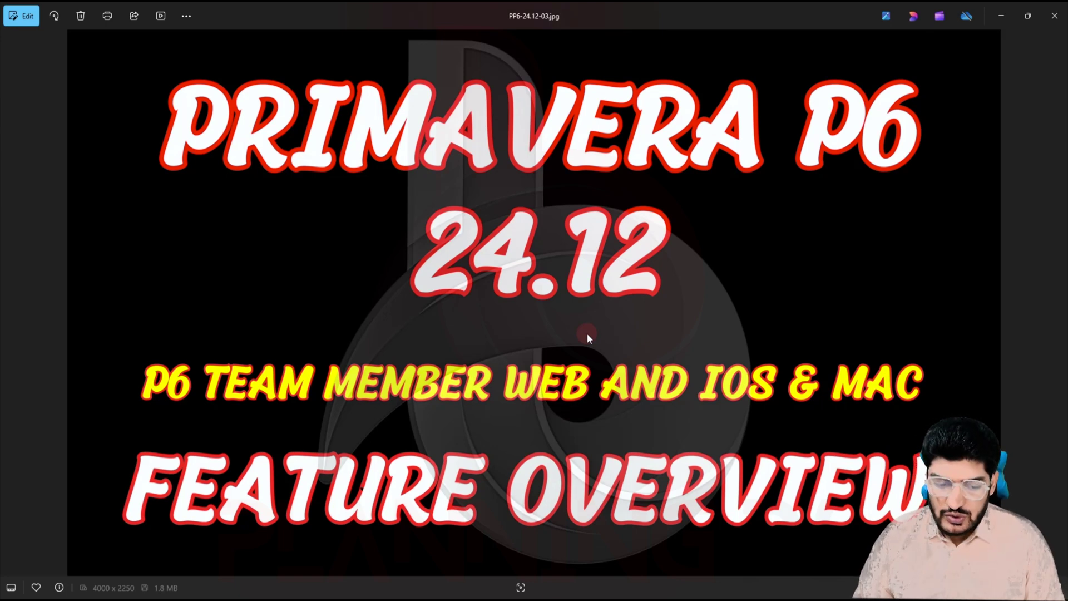
key("Right")
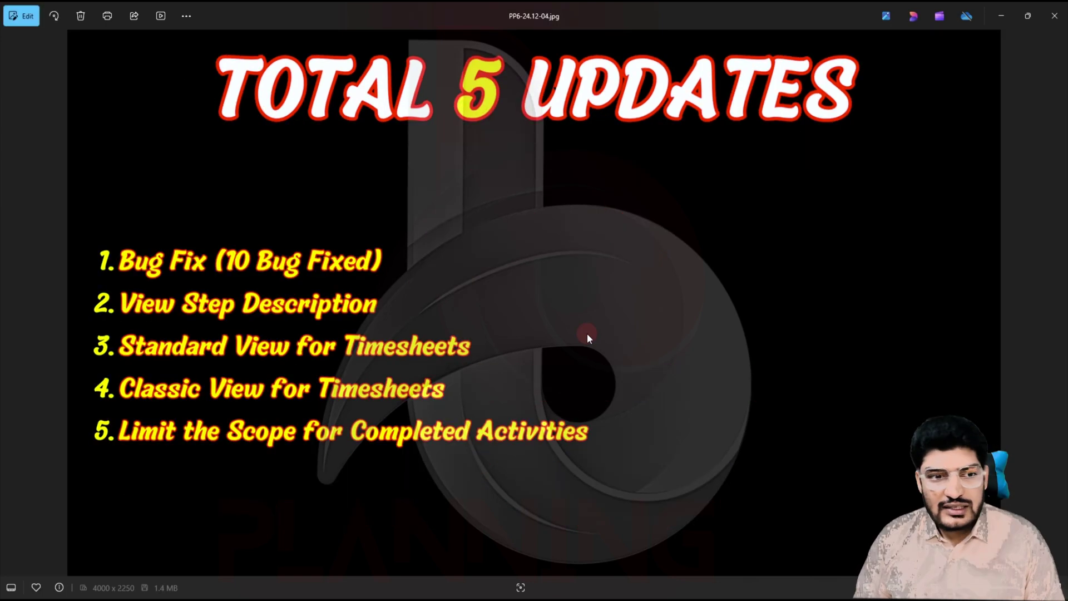